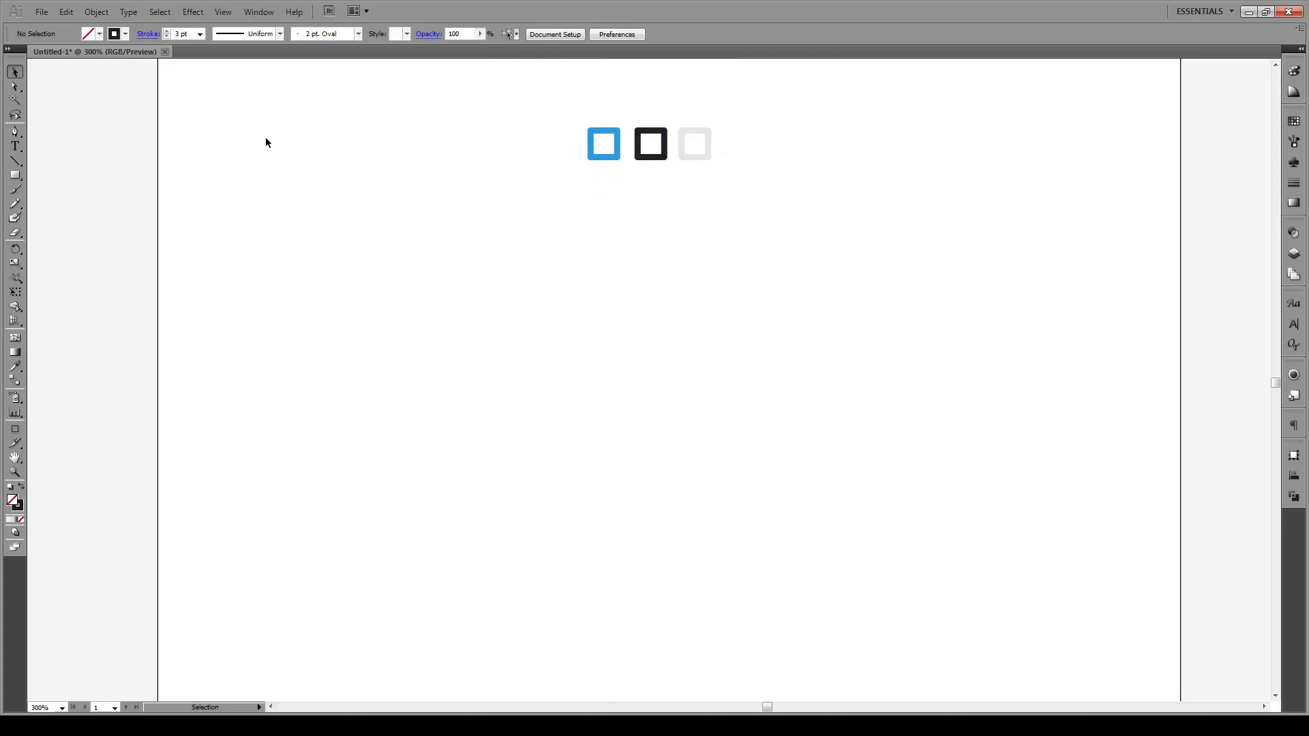
Step: Draw an 85 × 85 pt circle in the lower-left part of the artboard using exact dimensions
key("l")
left_click(444, 347)
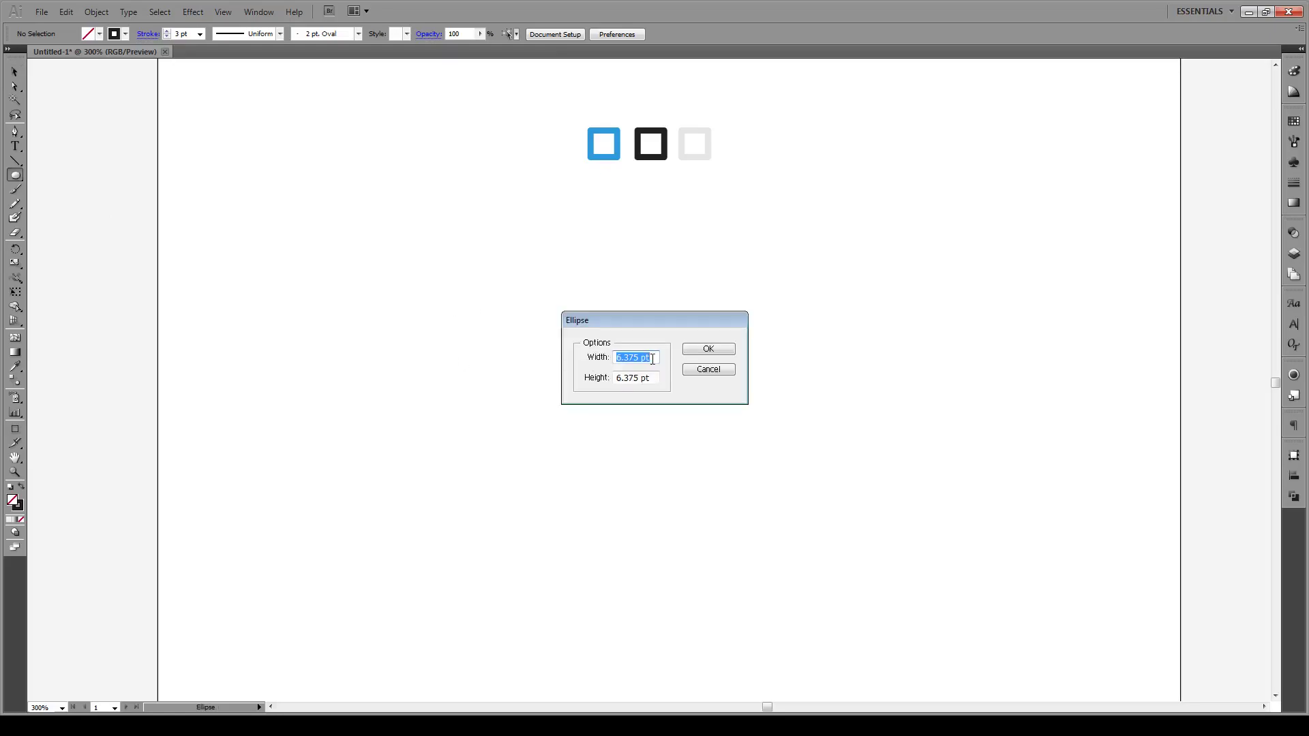
type("85")
key("Tab")
type("85")
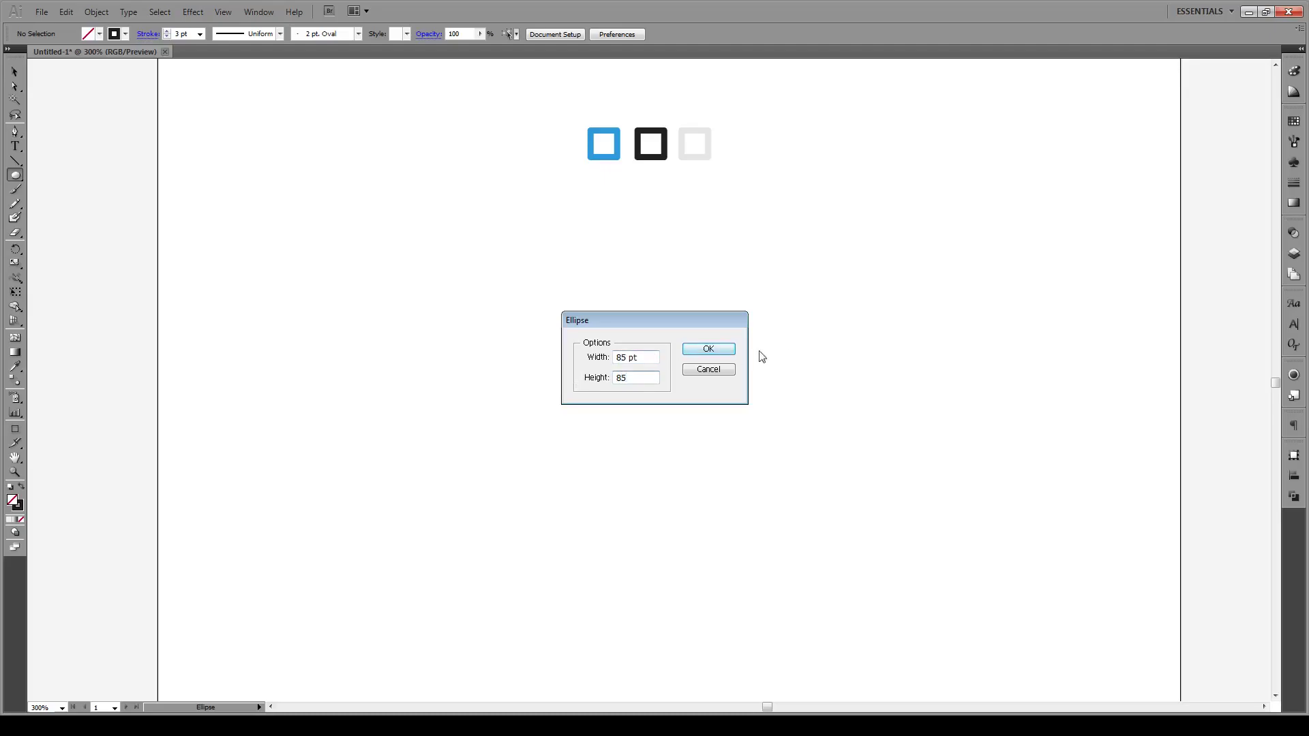
left_click(717, 349)
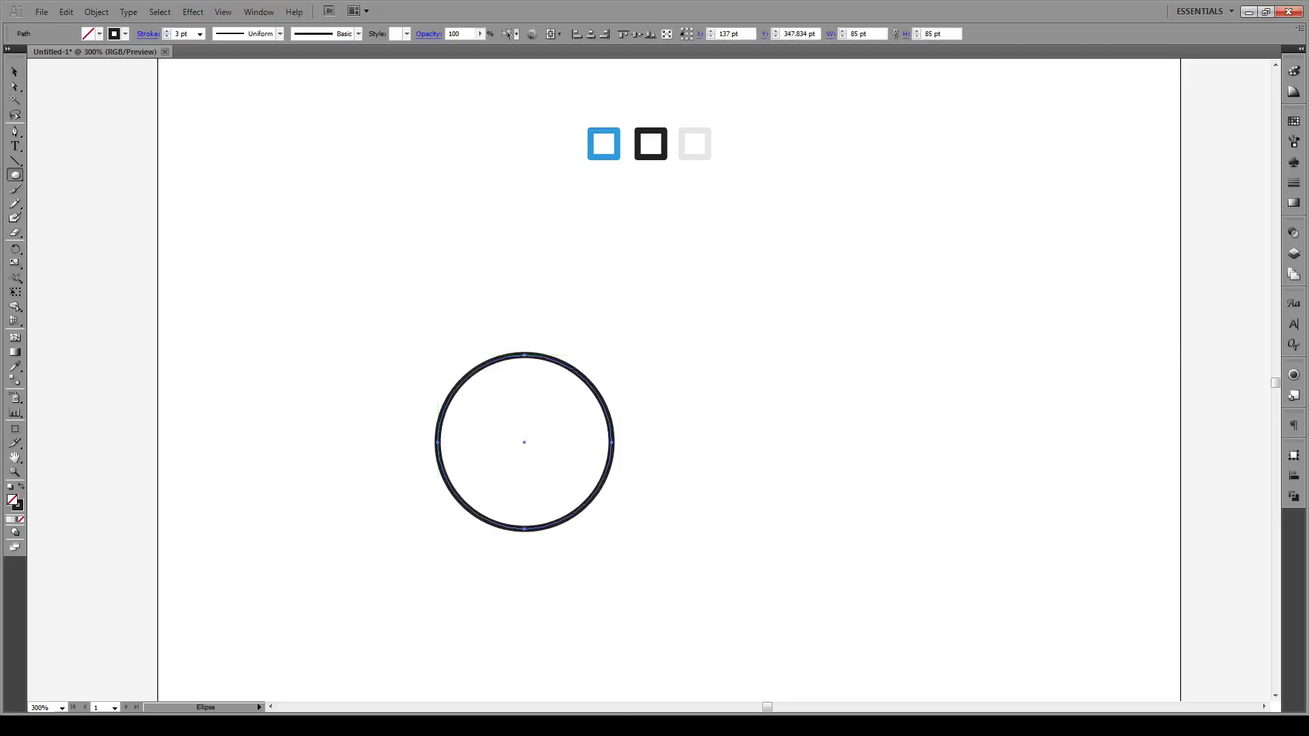
Step: Offset the circle's path inward by 3 pt to create a concentric inner circle
left_click(96, 12)
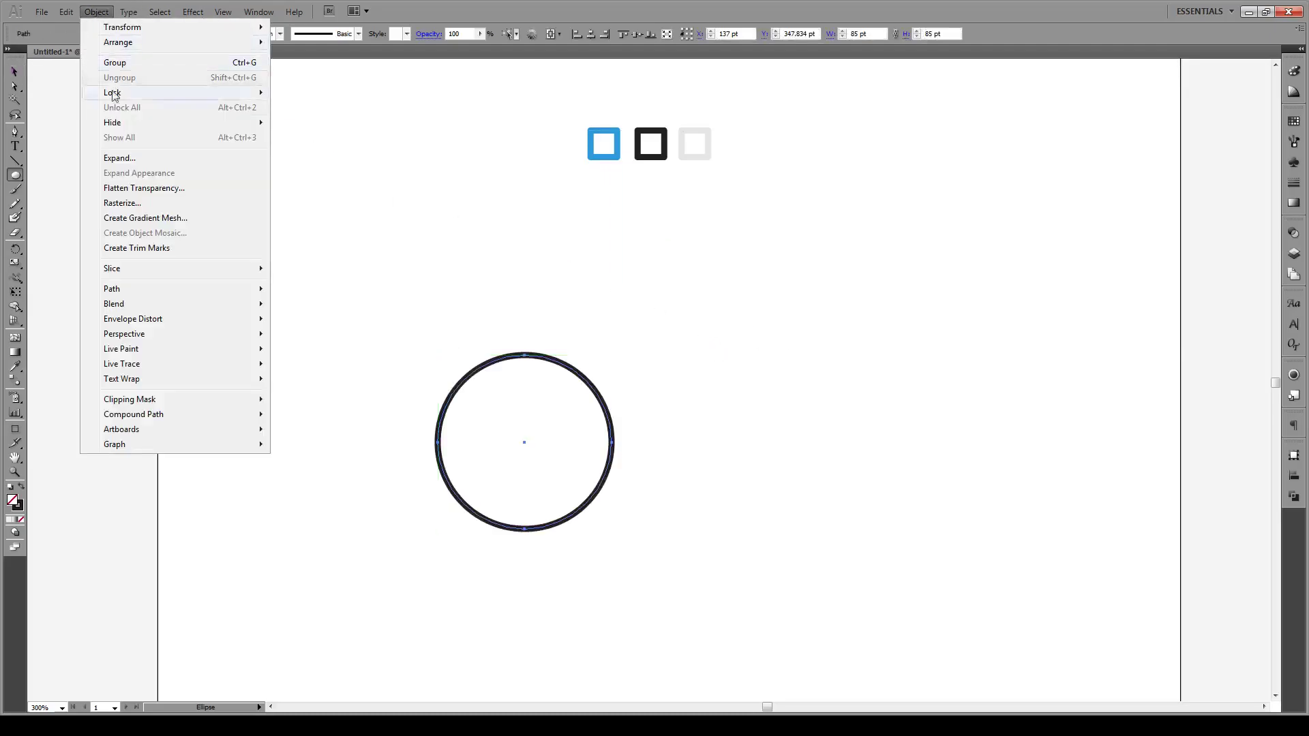
mouse_move(157, 290)
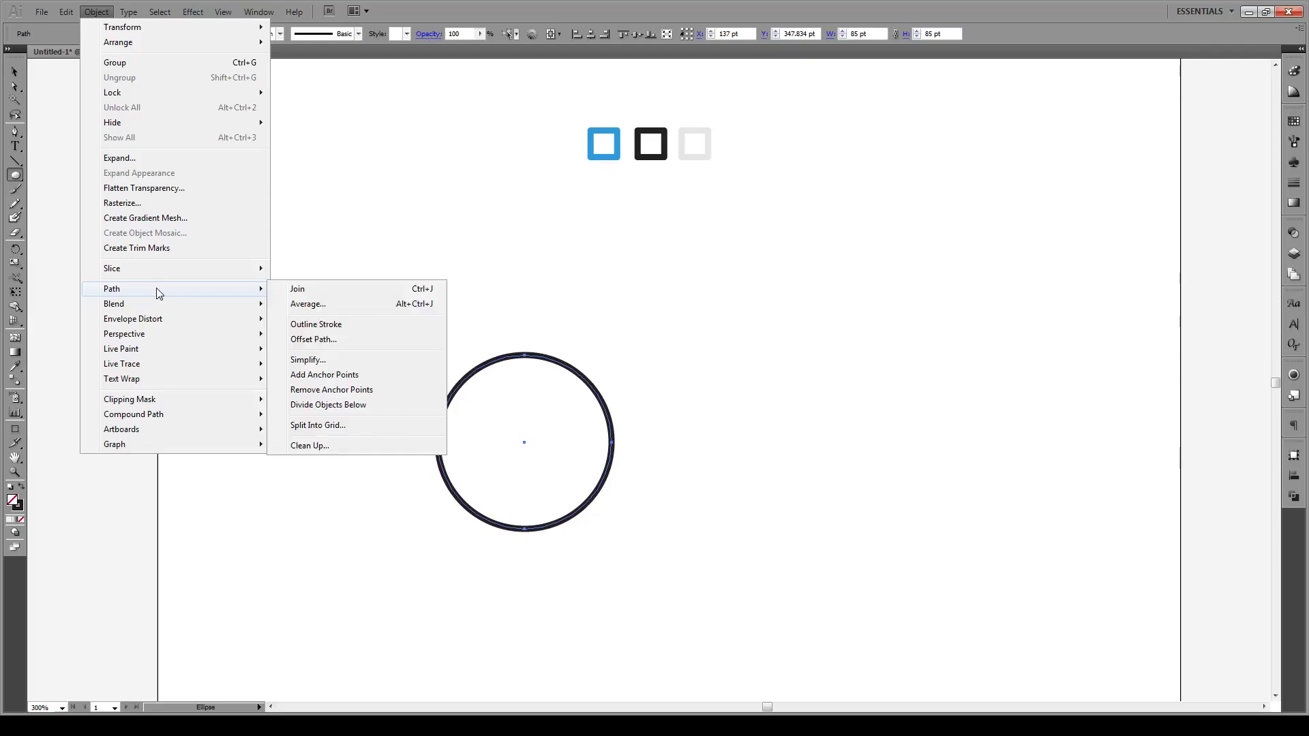
left_click(314, 340)
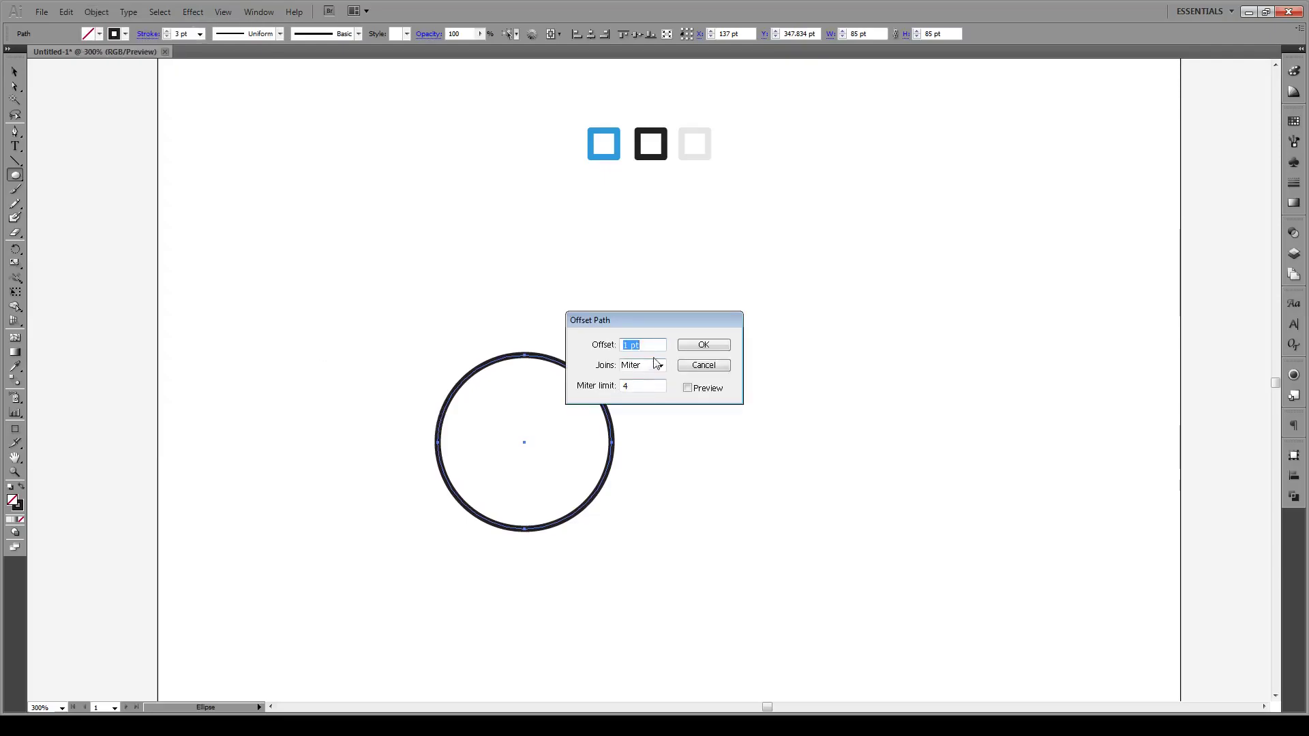
left_click_drag(653, 346, 600, 348)
type("3")
left_click(687, 387)
left_click(693, 345)
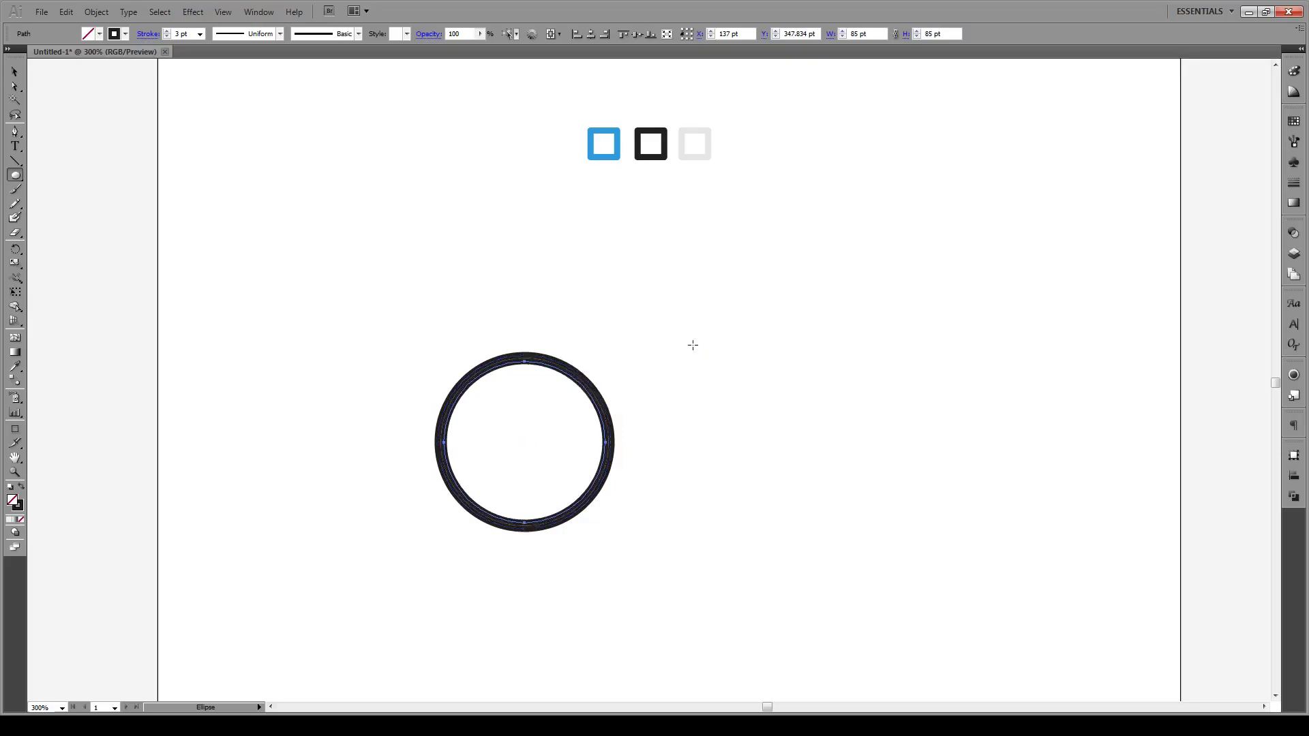
Step: Give the inner circle the light grey stroke of the grey sample square and deselect it
left_click(15, 71)
left_click(685, 321)
left_click_drag(685, 321, 448, 600)
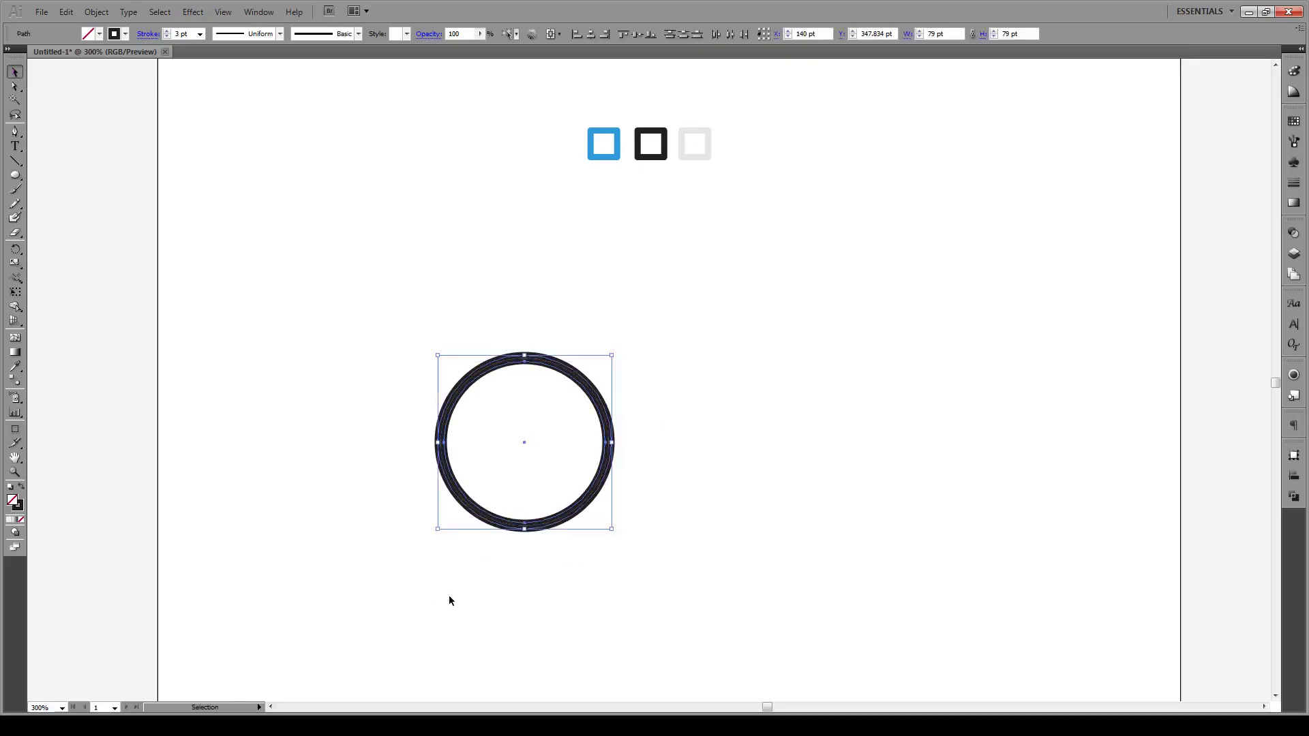
left_click(592, 379)
left_click(581, 387)
key("i")
left_click(694, 144)
key("v")
key("ctrl+shift+a")
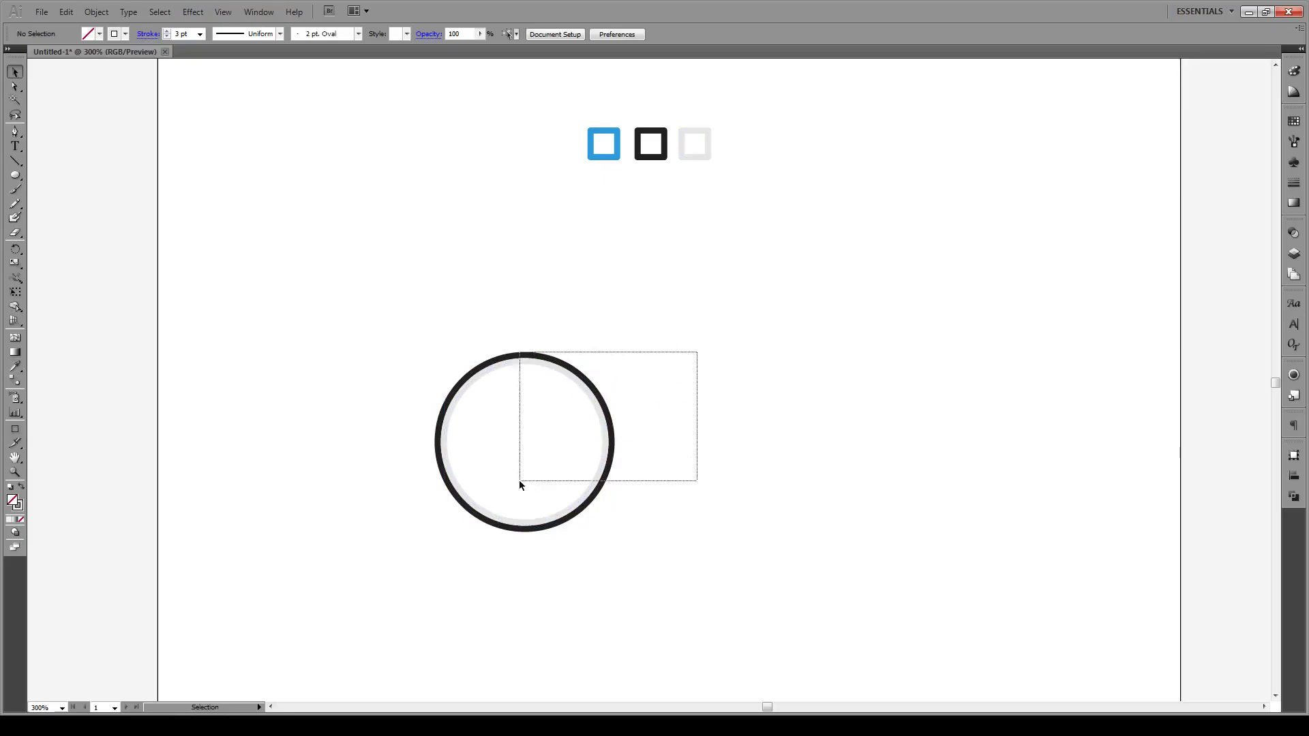
Step: Copy the wheel to the right with a gap of about half a wheel, using a middle copy as spacer and deleting it
left_click(611, 477)
left_click_drag(612, 444, 878, 454)
left_click_drag(668, 610, 671, 321)
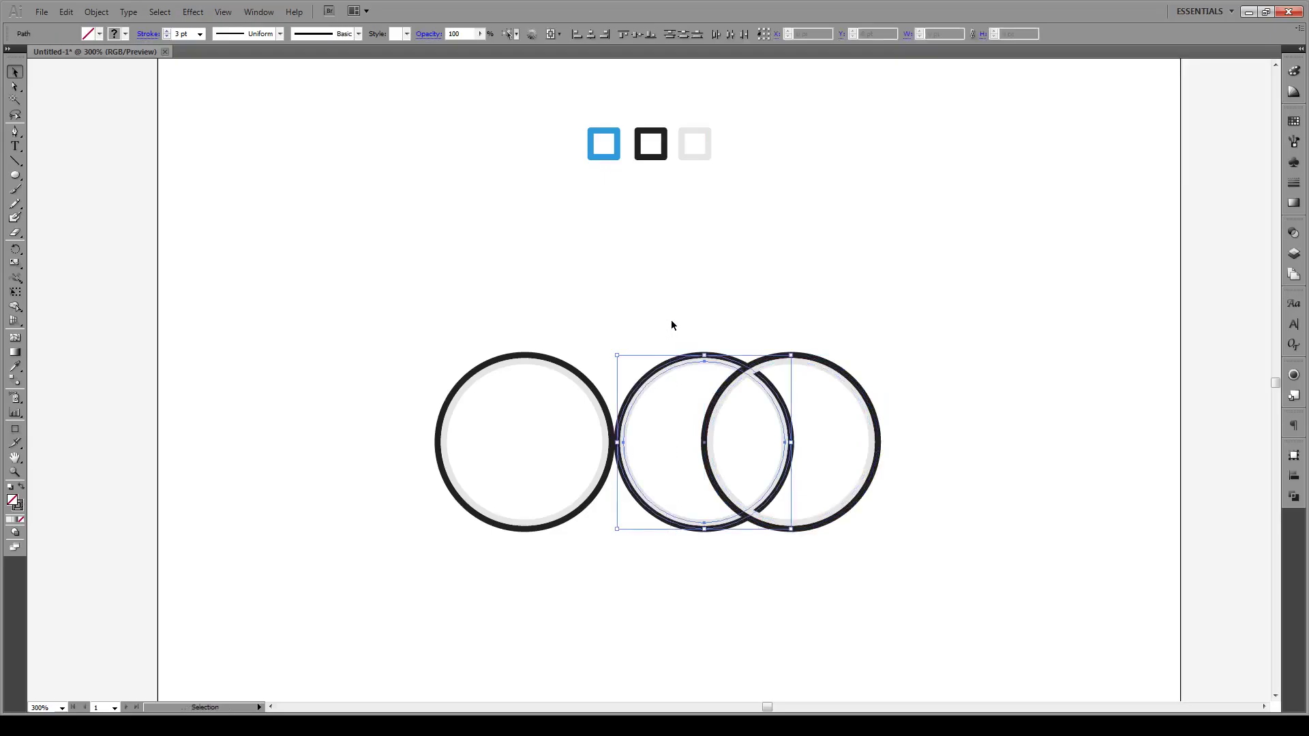
key("Delete")
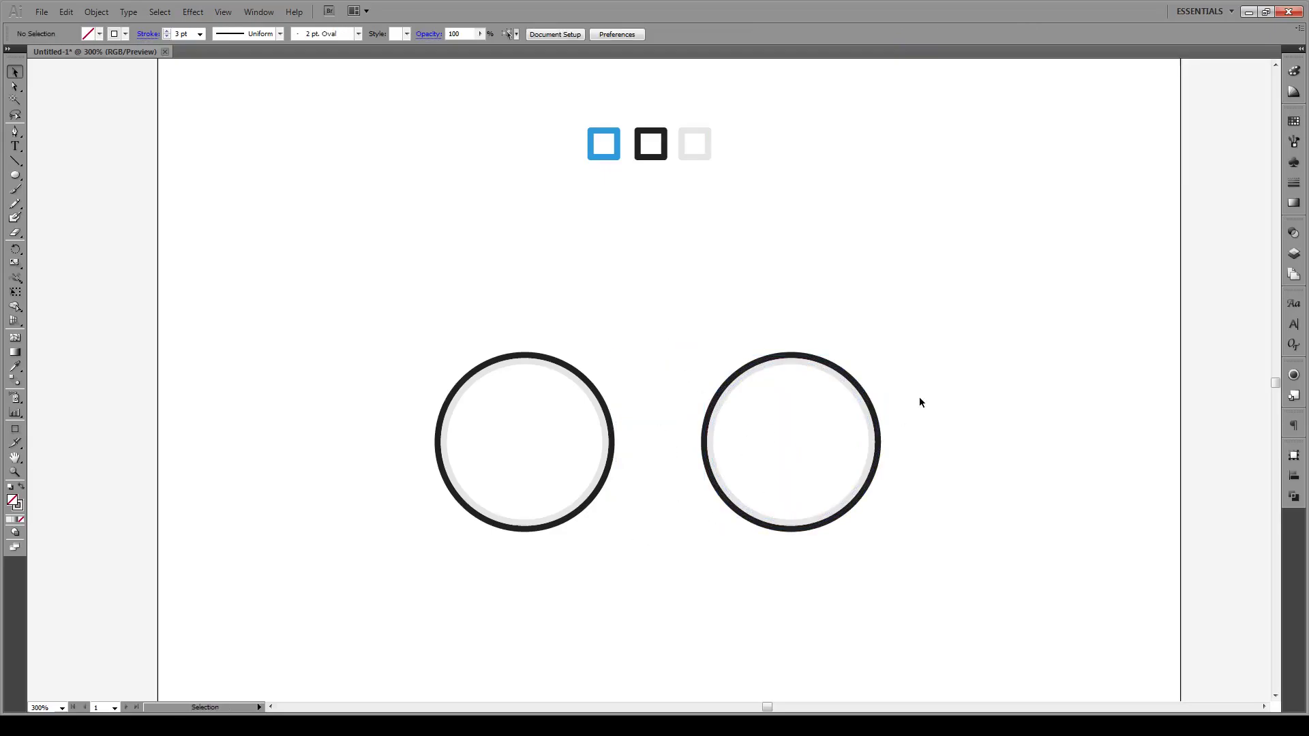
Step: Draw a circle about 6.7 pt across near the left wheel's center and give it the wheel's black as fill with no stroke
key("l")
left_click_drag(528, 451, 514, 438)
key("v")
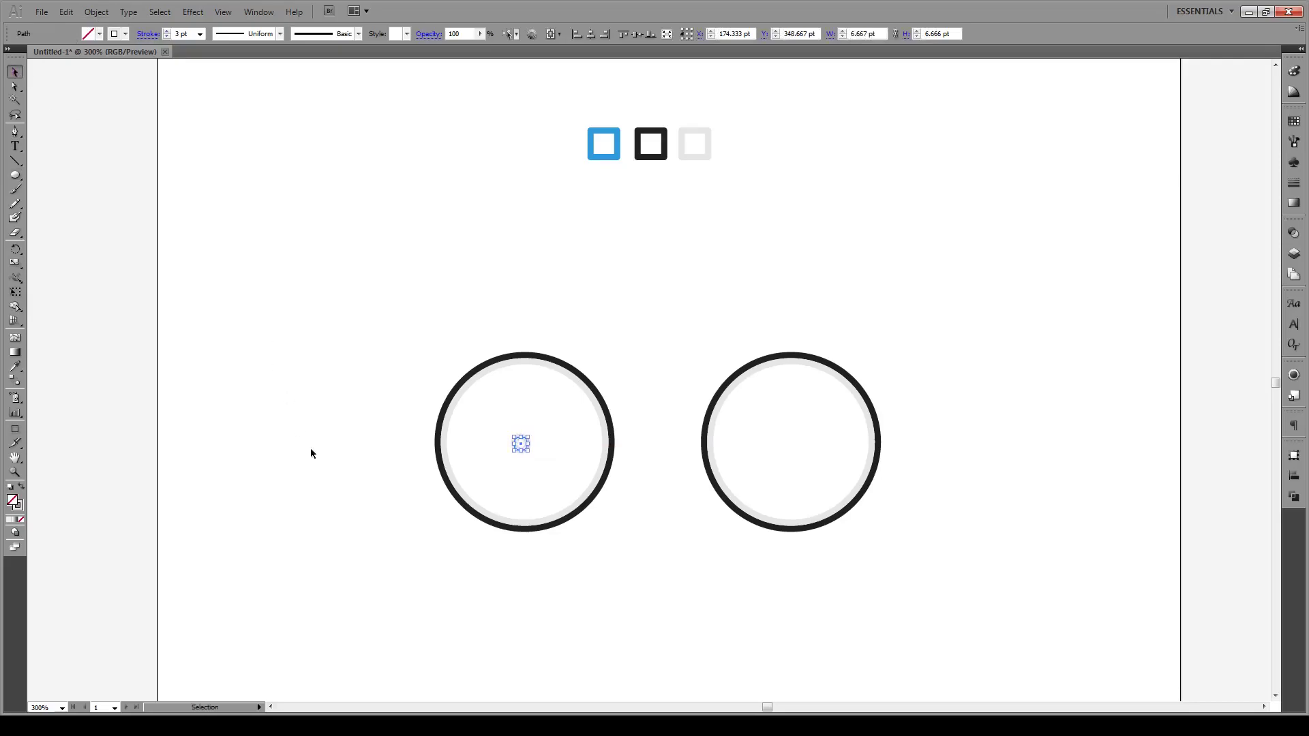
scroll(504, 405, "up", 2)
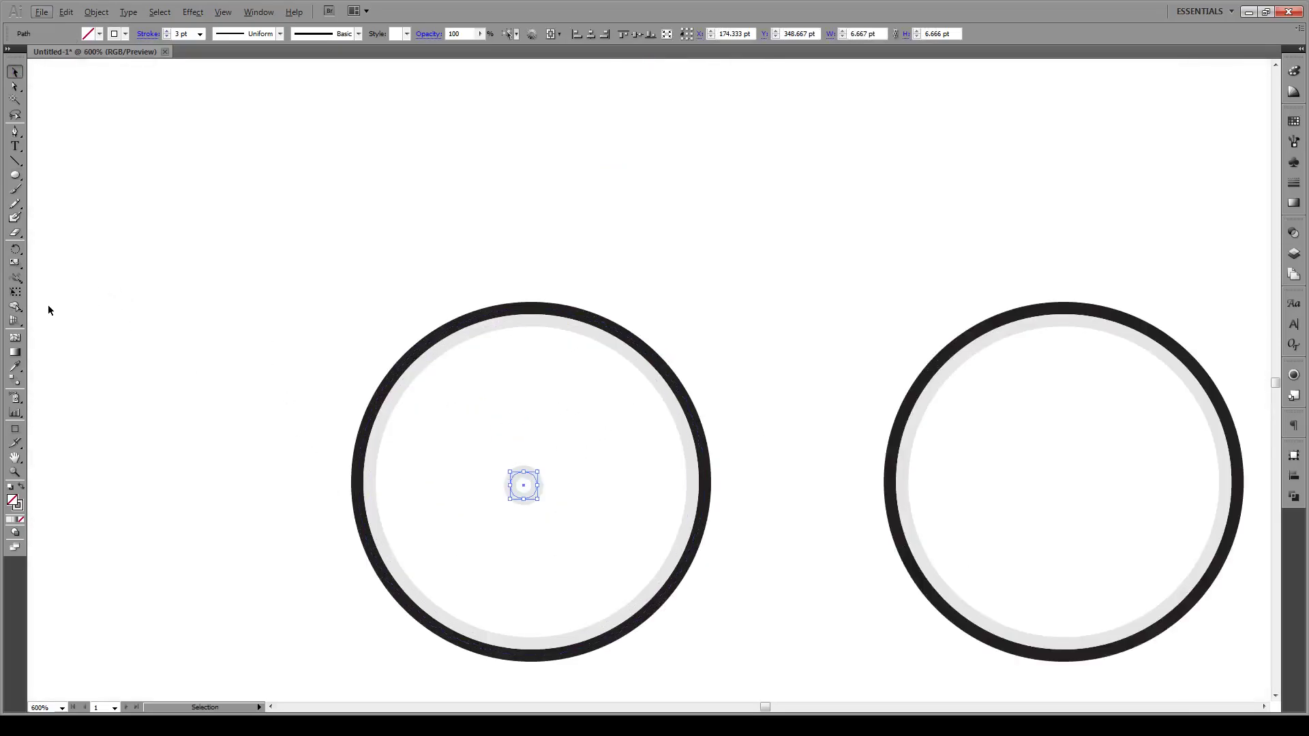
left_click(19, 366)
left_click(634, 344)
key("v")
left_click(21, 488)
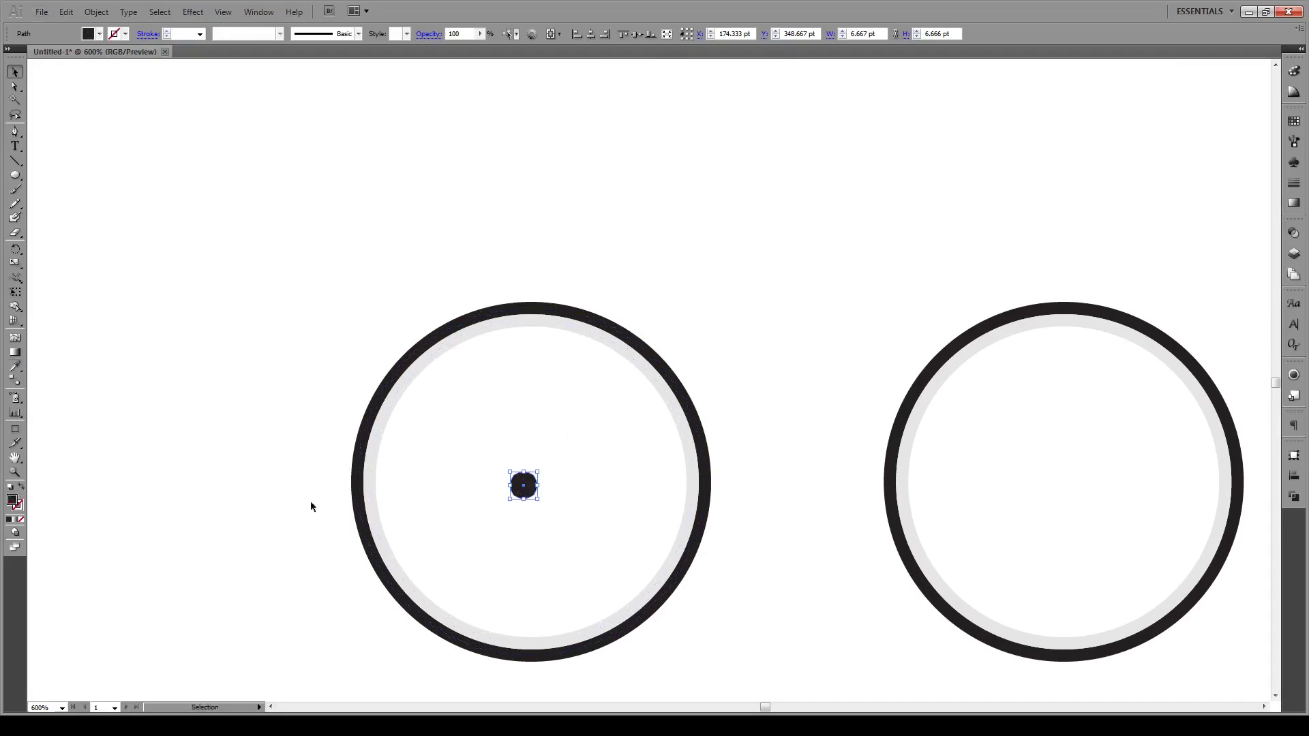
Step: Place the black hub near the left wheel's center and copy it to the same position in the right wheel
left_click_drag(518, 483, 1069, 523)
left_click(659, 360)
left_click(532, 464)
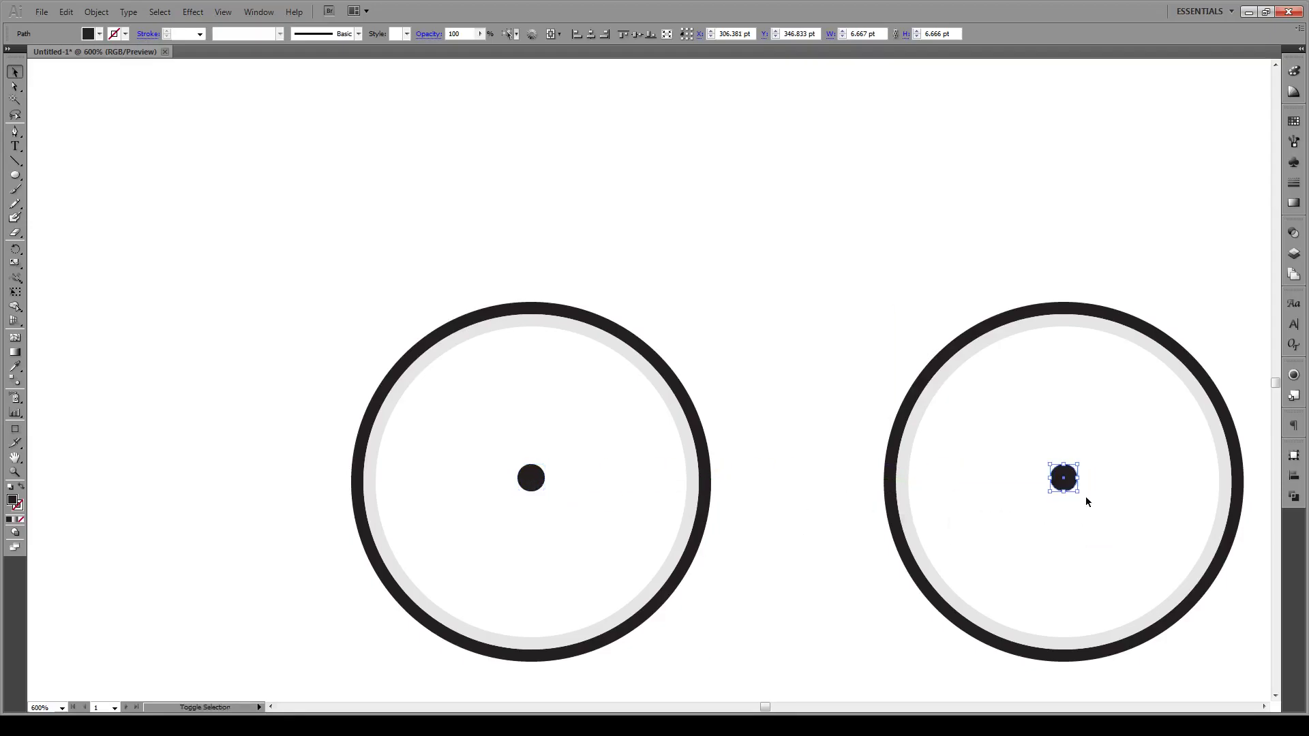
Step: Move both black hubs down slightly so each sits exactly at the center of its wheel
left_click(1062, 308, "shift")
left_click(1067, 477)
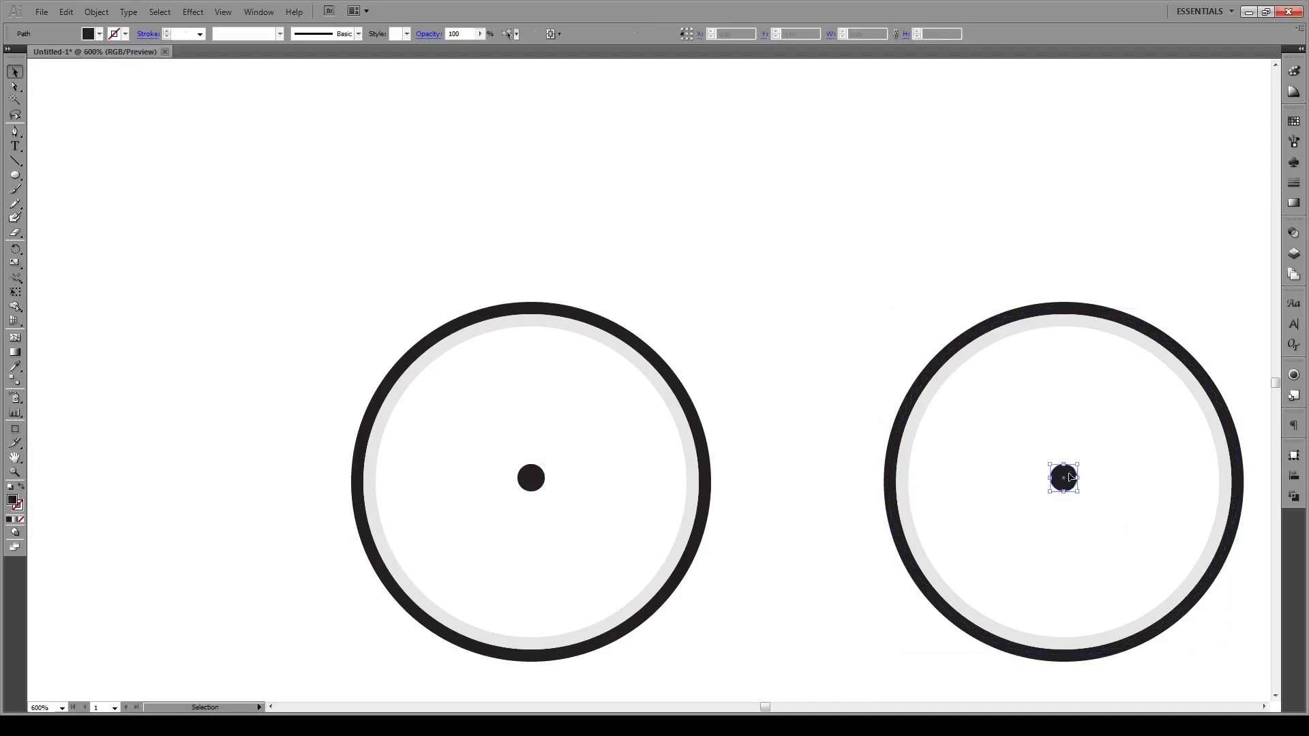
left_click_drag(1072, 479, 1071, 484)
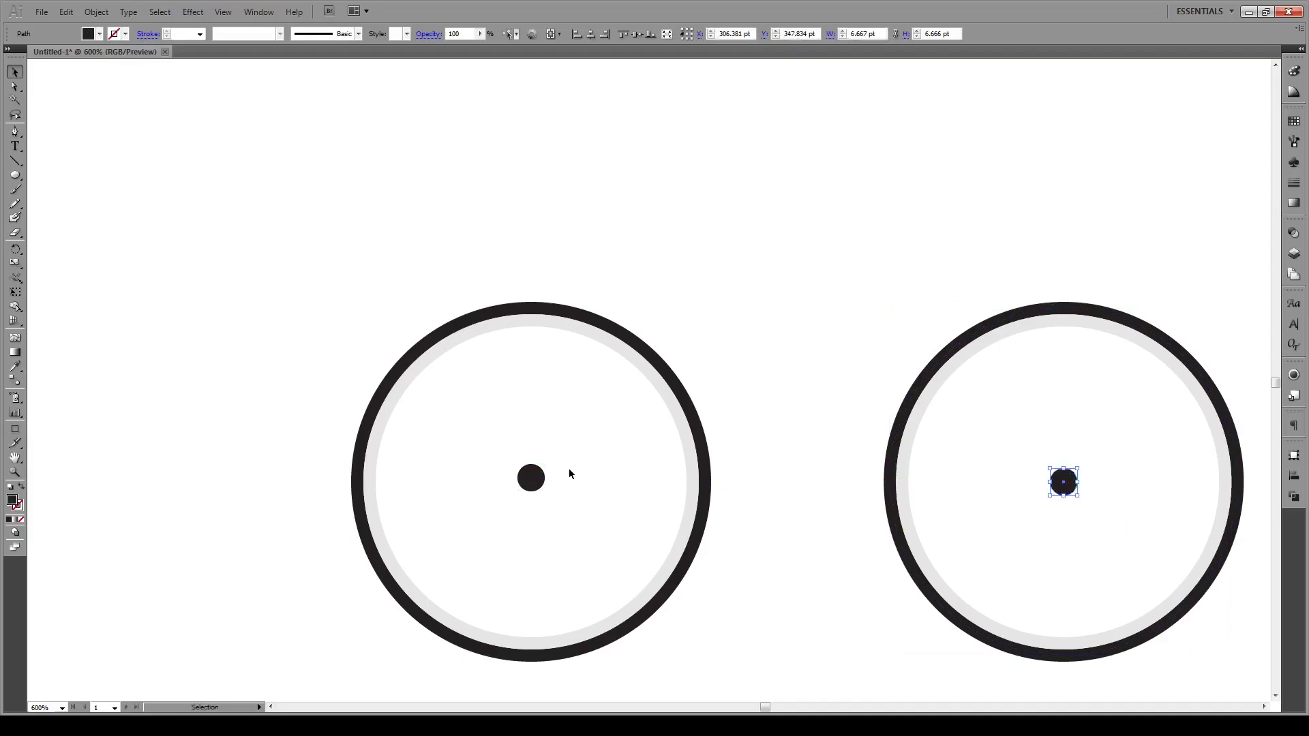
left_click(707, 447)
left_click(536, 477)
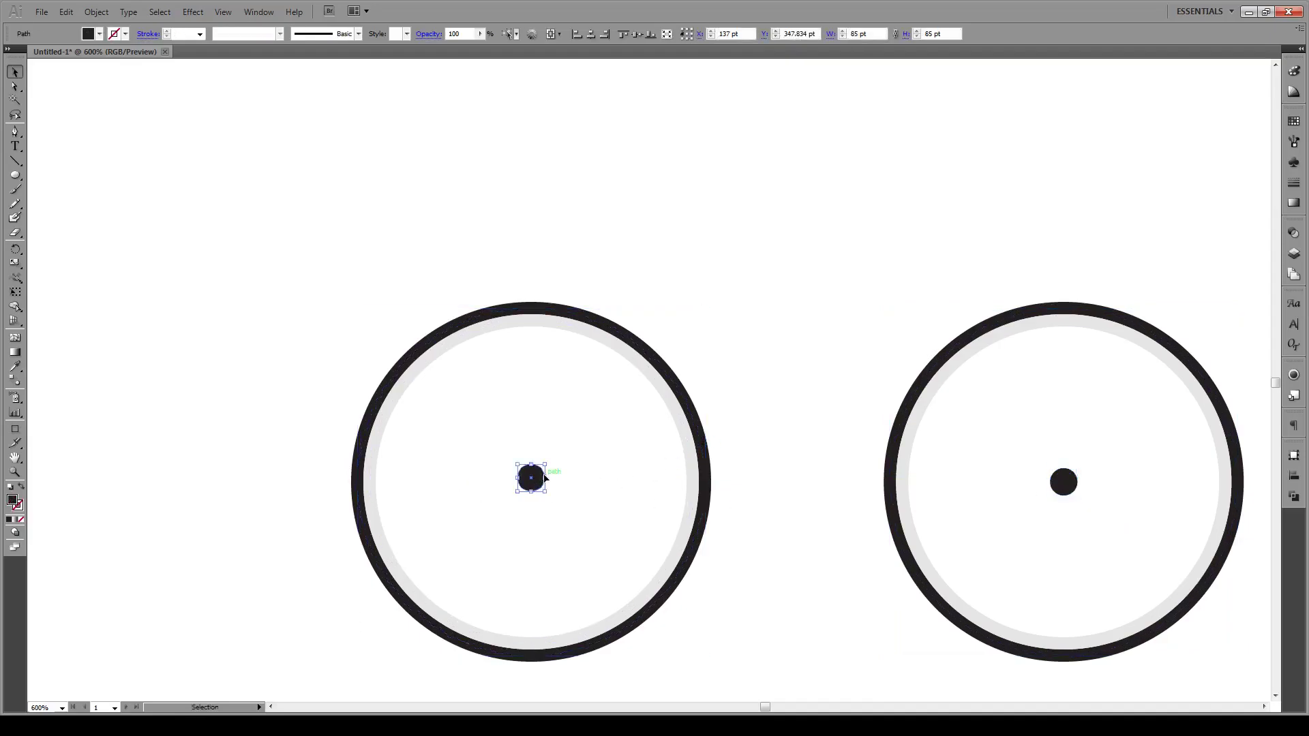
left_click_drag(538, 478, 538, 483)
left_click(485, 400)
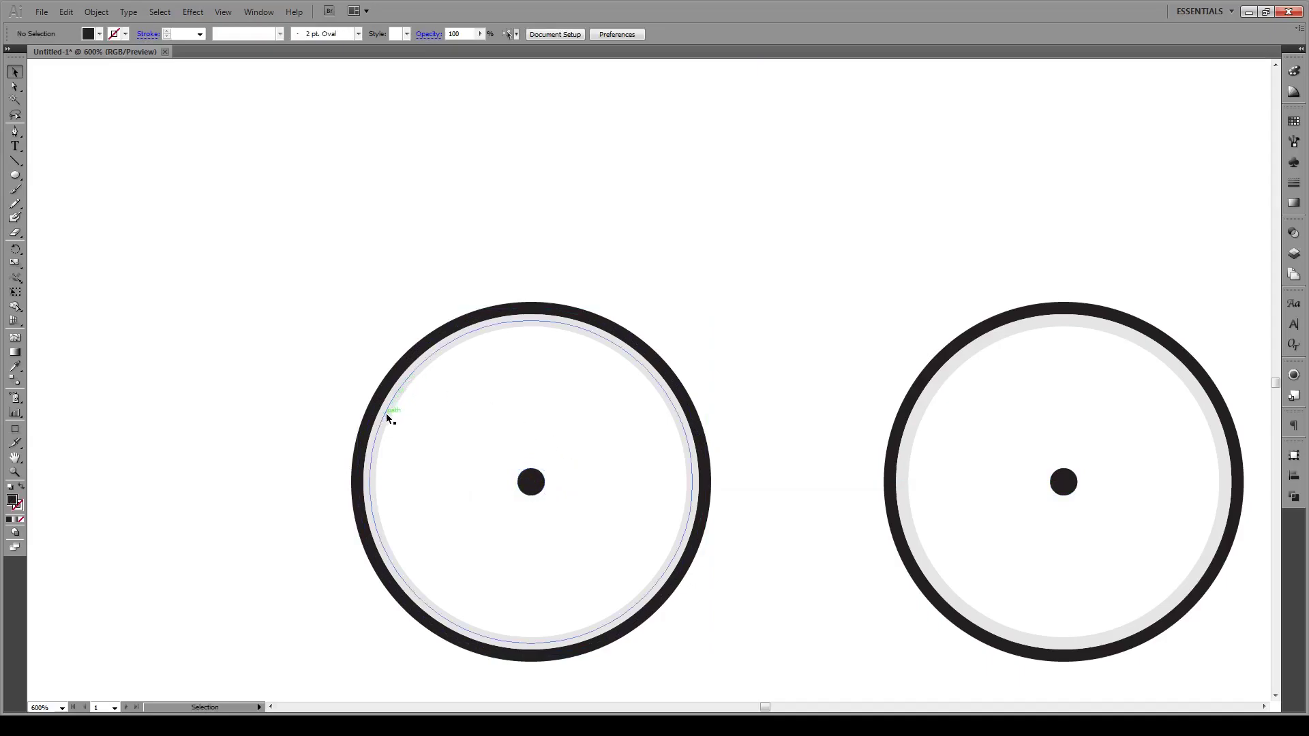
Step: Copy the right wheel upward by half its height as a guide and draw a horizontal line about 83 pt long leftward from inside it
left_click_drag(1208, 292, 1187, 186)
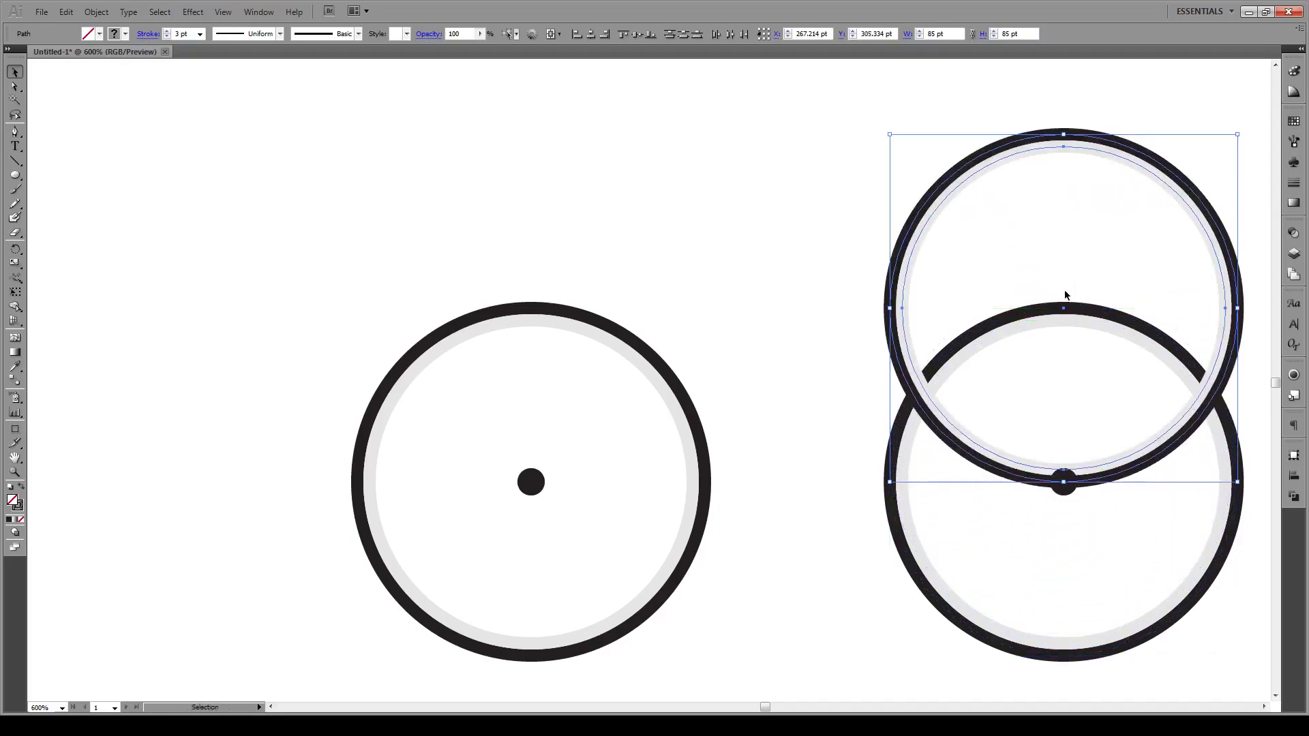
left_click(990, 252)
key("backslash")
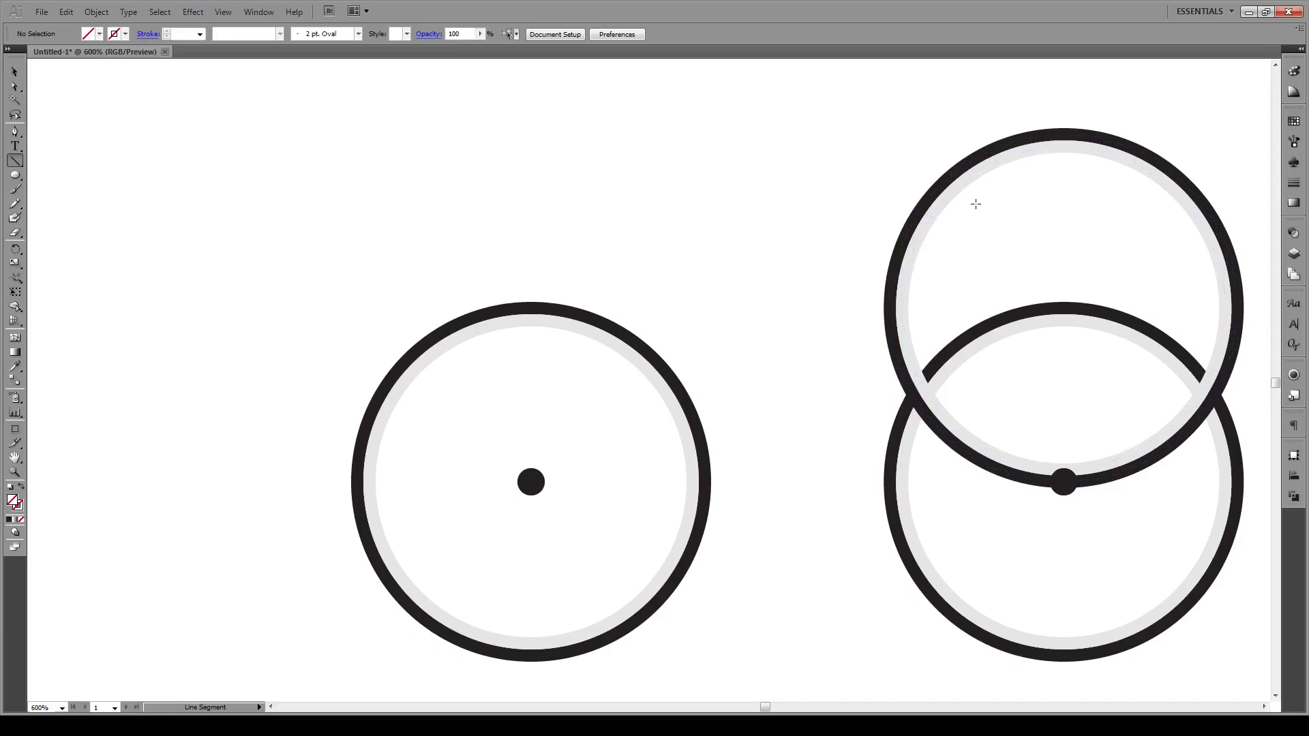
left_click_drag(977, 202, 644, 207)
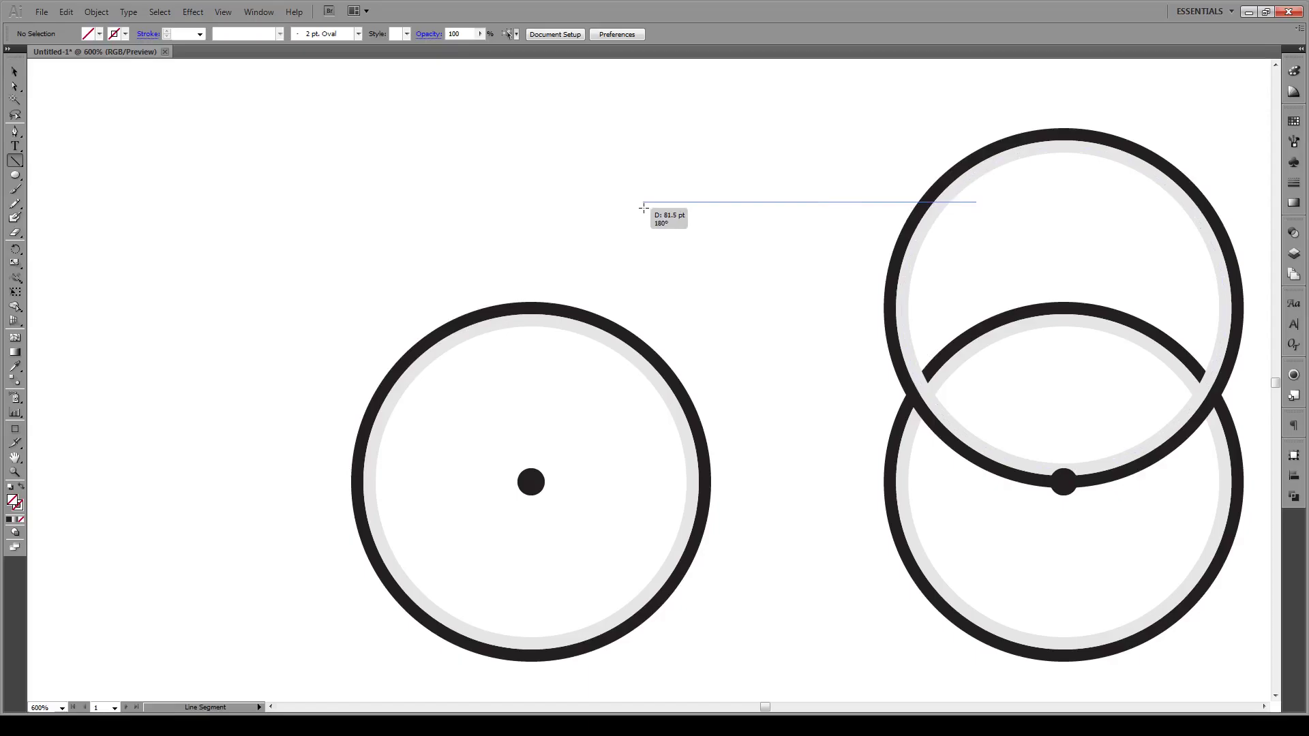
left_click_drag(644, 208, 644, 207)
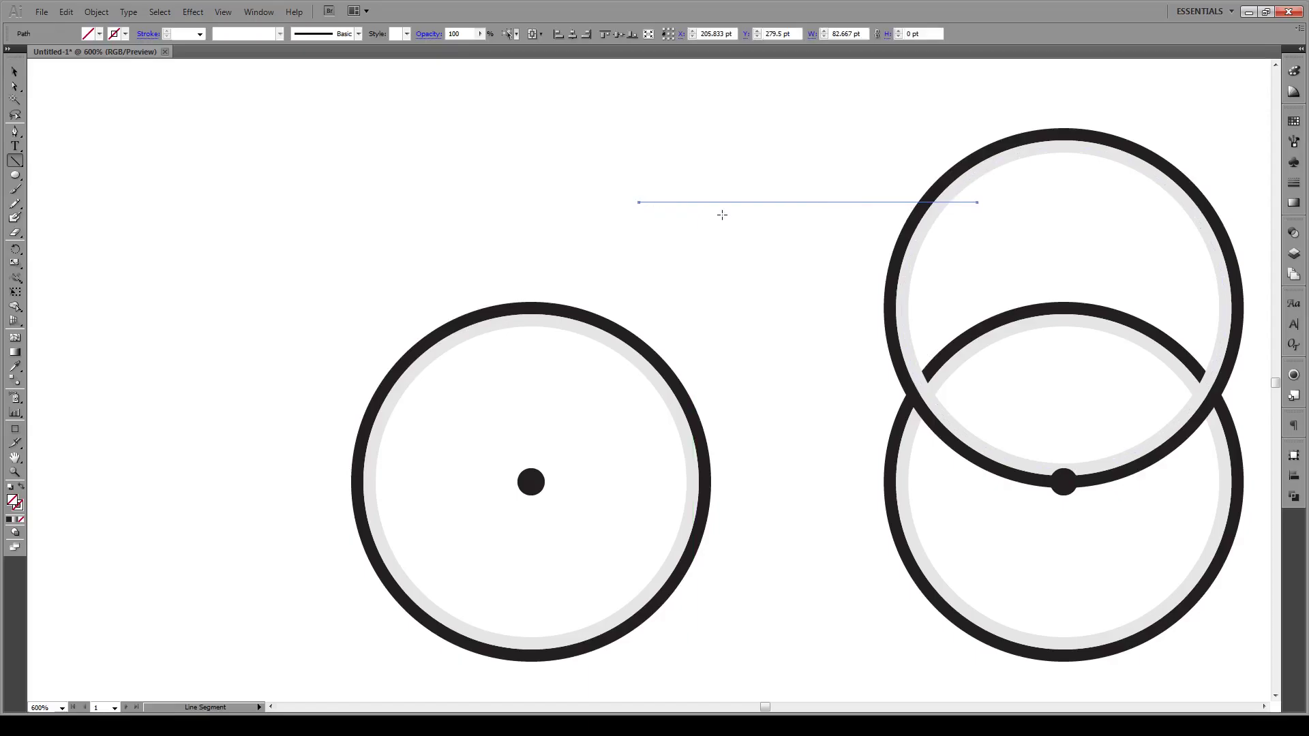
Step: Apply the blue sample square's 3 pt stroke to the horizontal line with the Eyedropper
key("ctrl+minus")
scroll(722, 224, "up", 2)
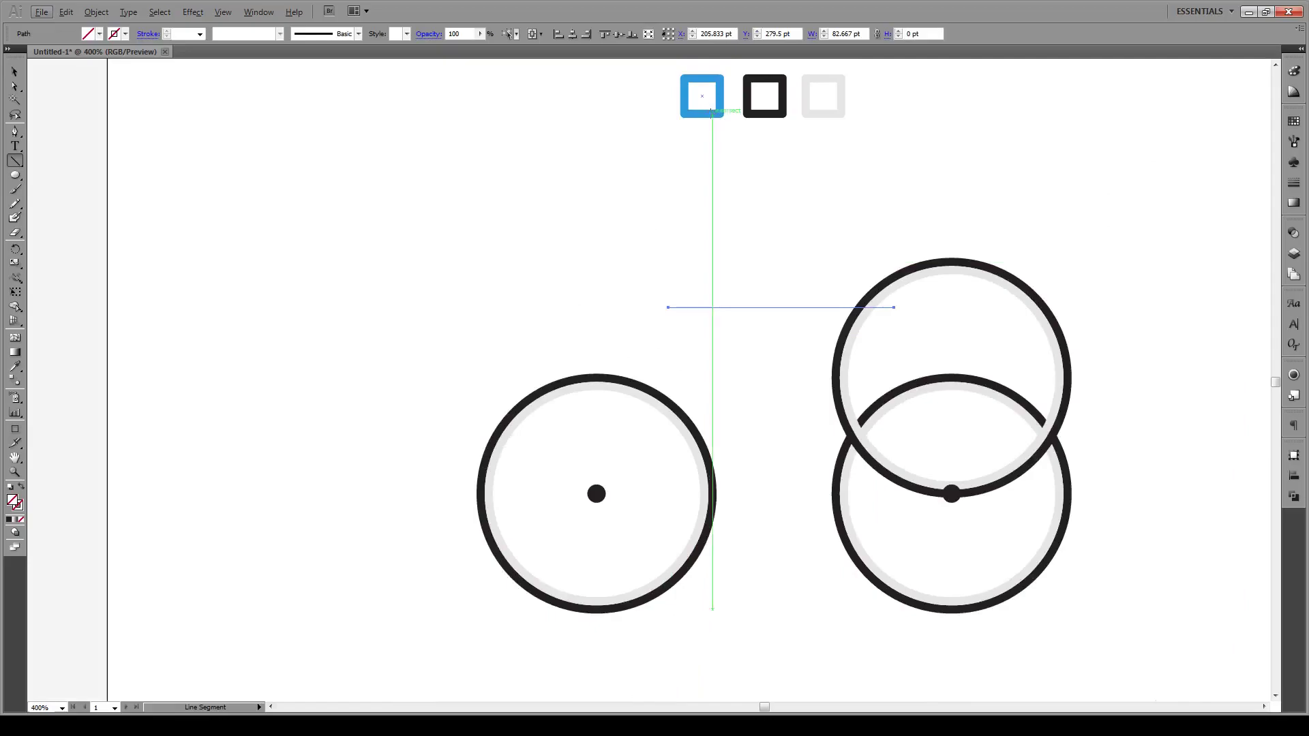
key("i")
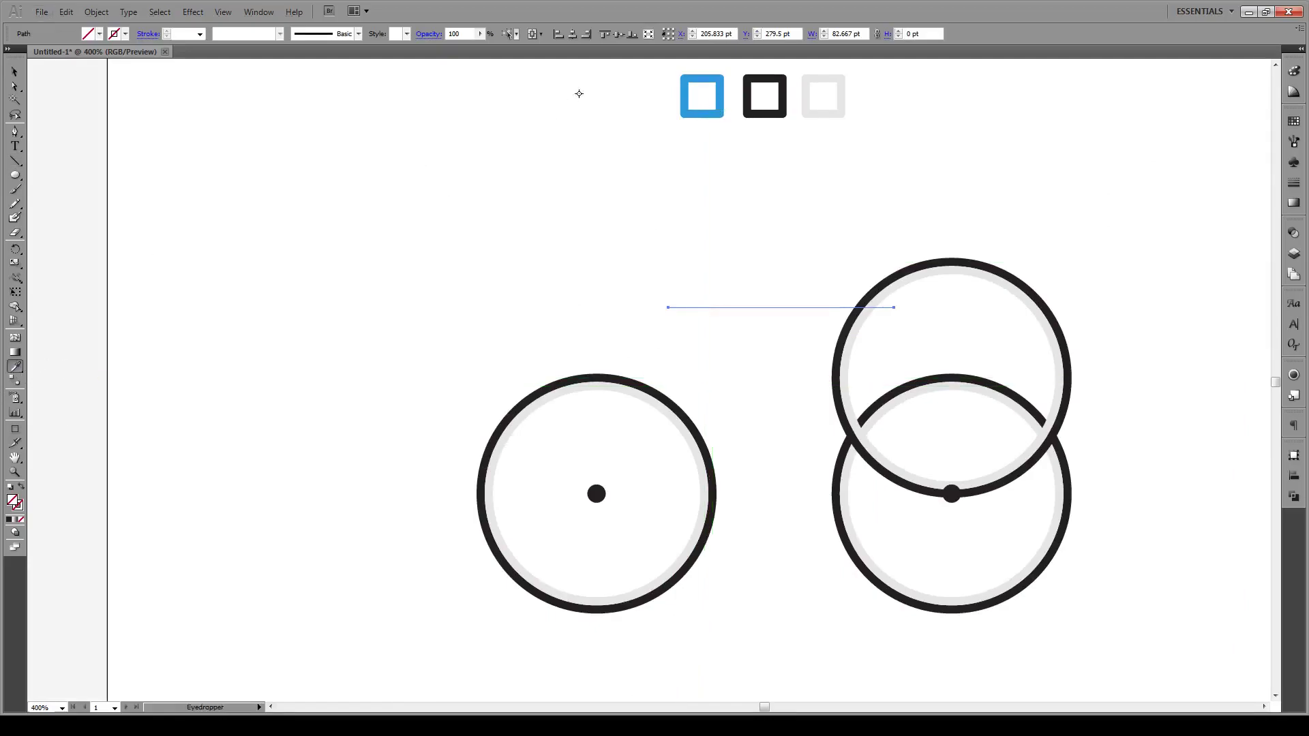
left_click(692, 117)
key("v")
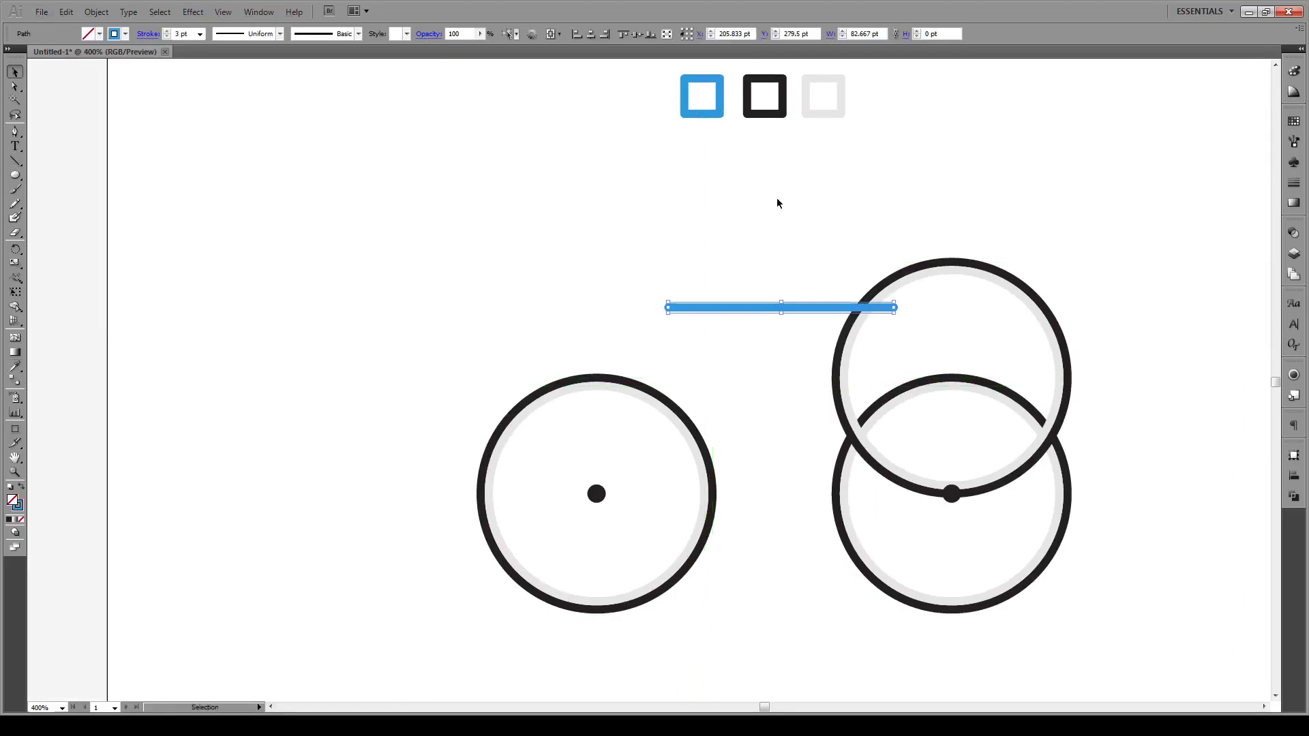
Step: Delete the upper guide copy of the right wheel
left_click(767, 187)
left_click_drag(1082, 246, 976, 314)
key("Delete")
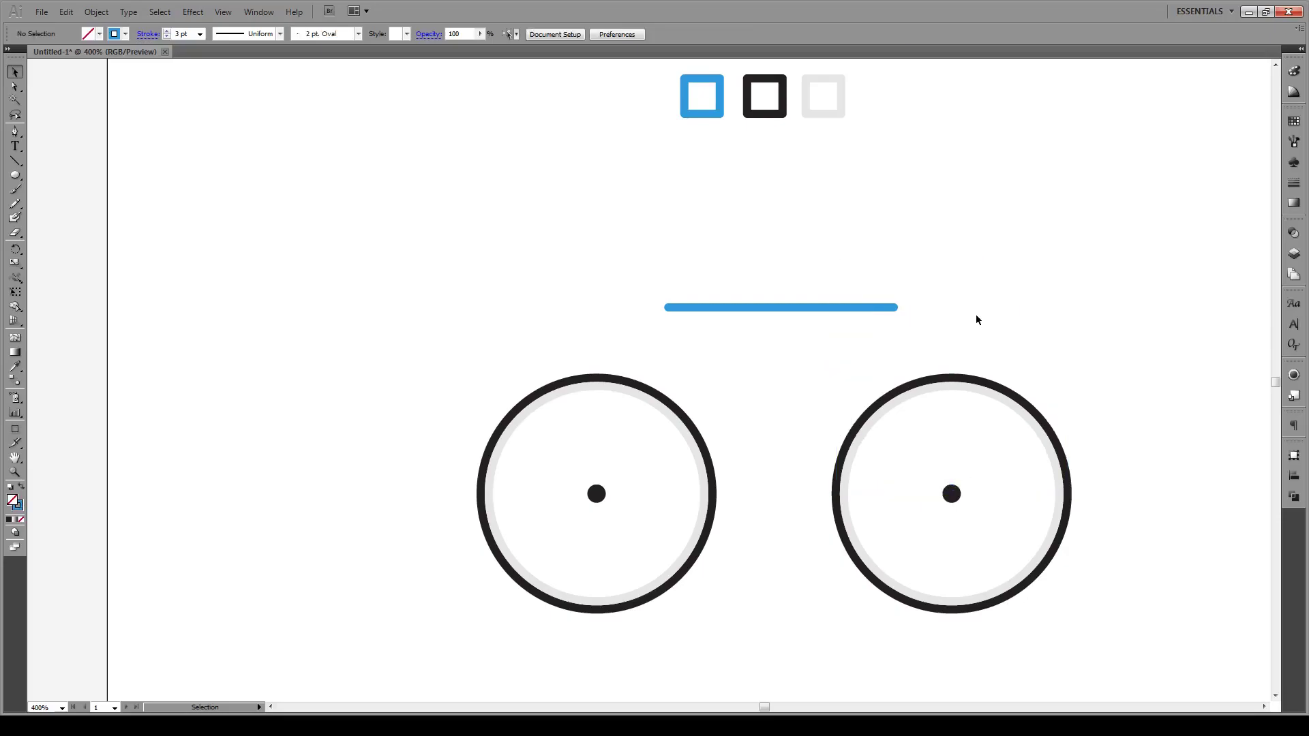
Step: Draw blue lines forming the rear frame triangle between the top tube's left end, the left hub and a point level with the hub
key("l")
left_click(17, 163)
mouse_move(666, 308)
left_mouse_down()
mouse_move(657, 374)
mouse_move(597, 493)
mouse_move(741, 493)
mouse_move(668, 308)
left_mouse_up()
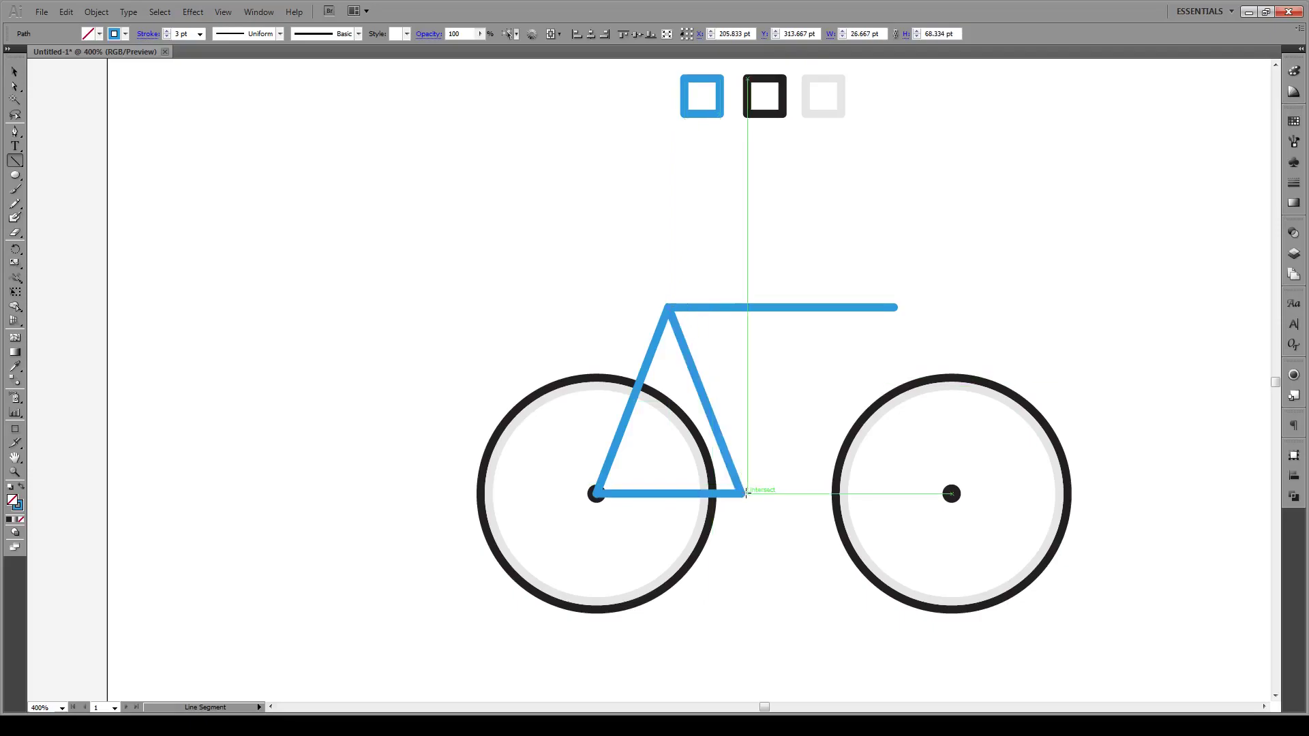
Step: Draw a curved fork with the Pen tool from just above the top tube's right end to the right wheel's hub
key("p")
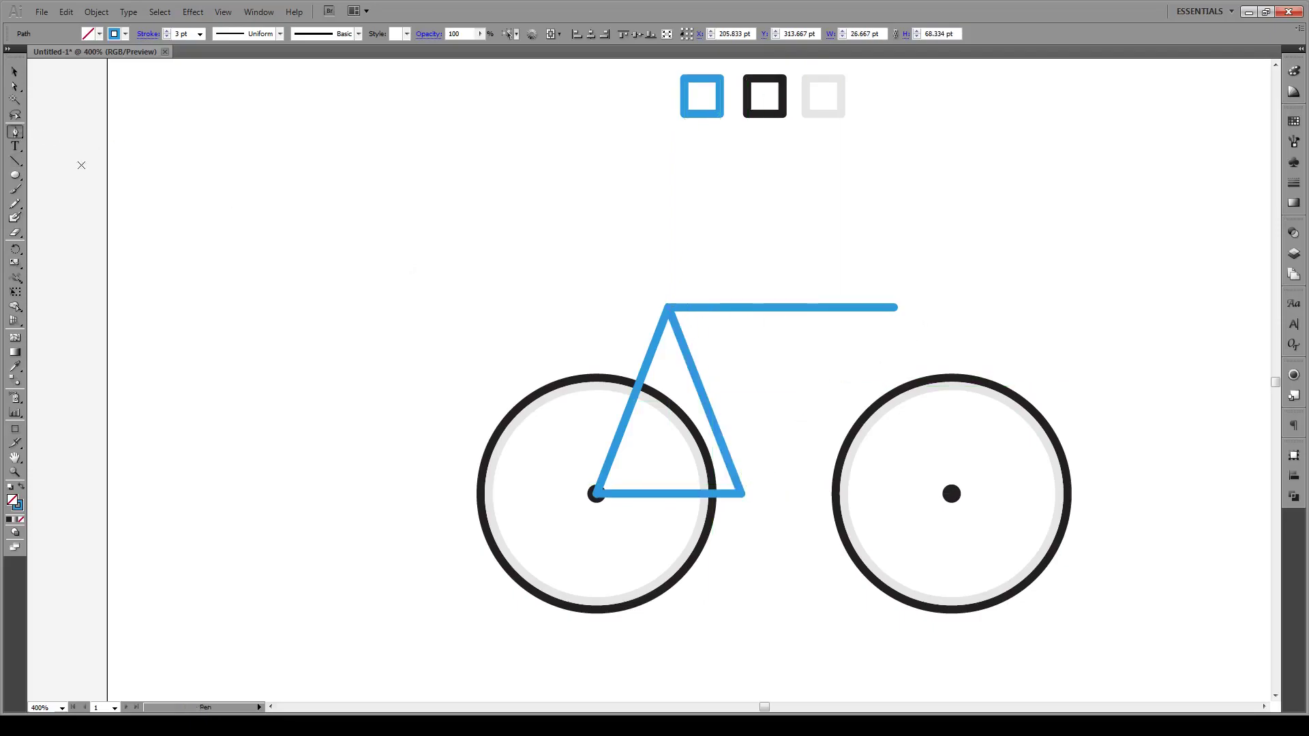
left_click(892, 298)
left_click_drag(951, 493, 1000, 541)
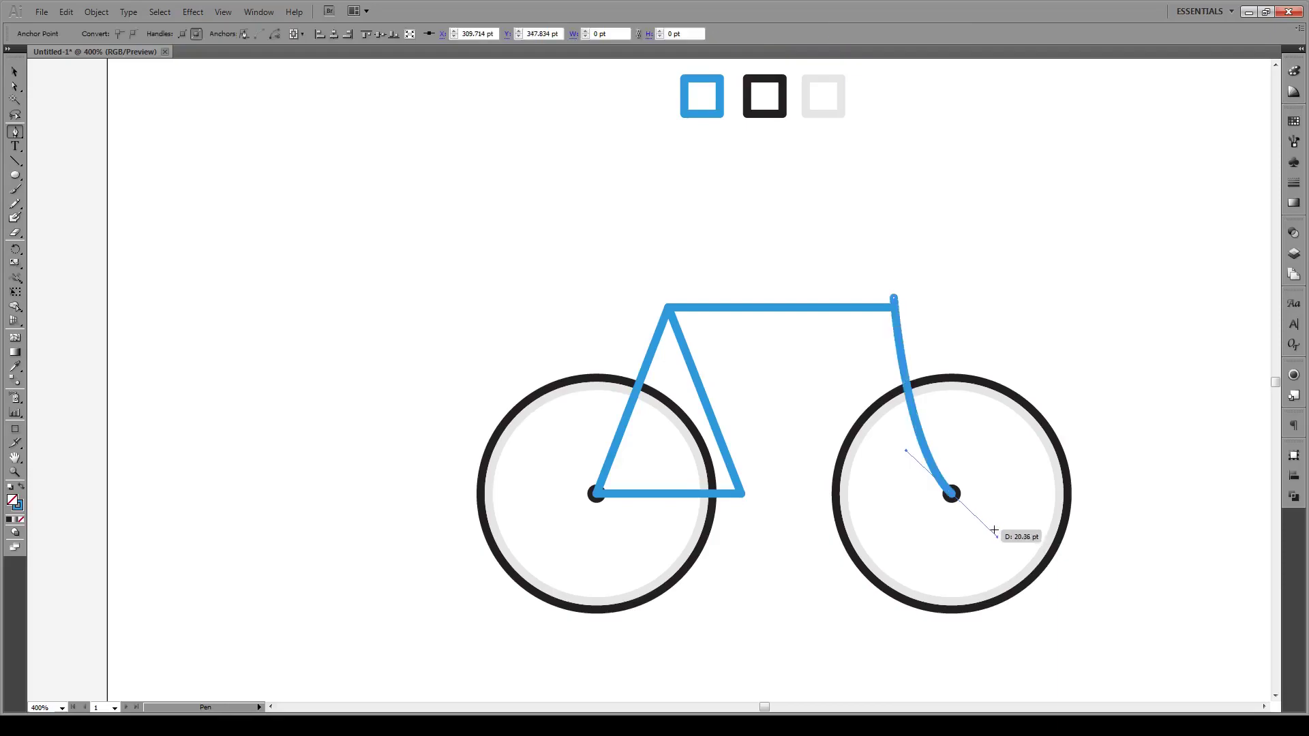
left_click(793, 399, "ctrl")
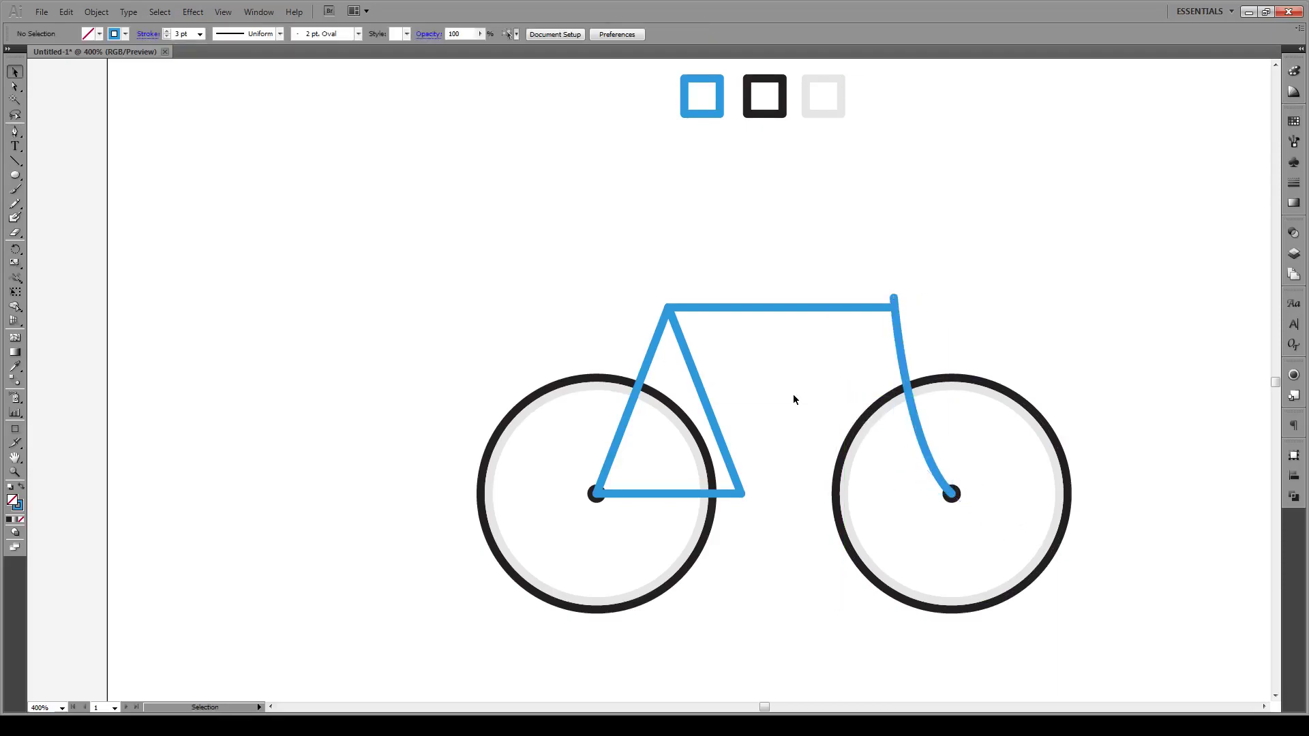
Step: Draw a straight down tube from the rear triangle's lower right corner to the upper part of the fork
left_click(15, 161)
left_click_drag(742, 493, 897, 346)
left_click(988, 321, "ctrl")
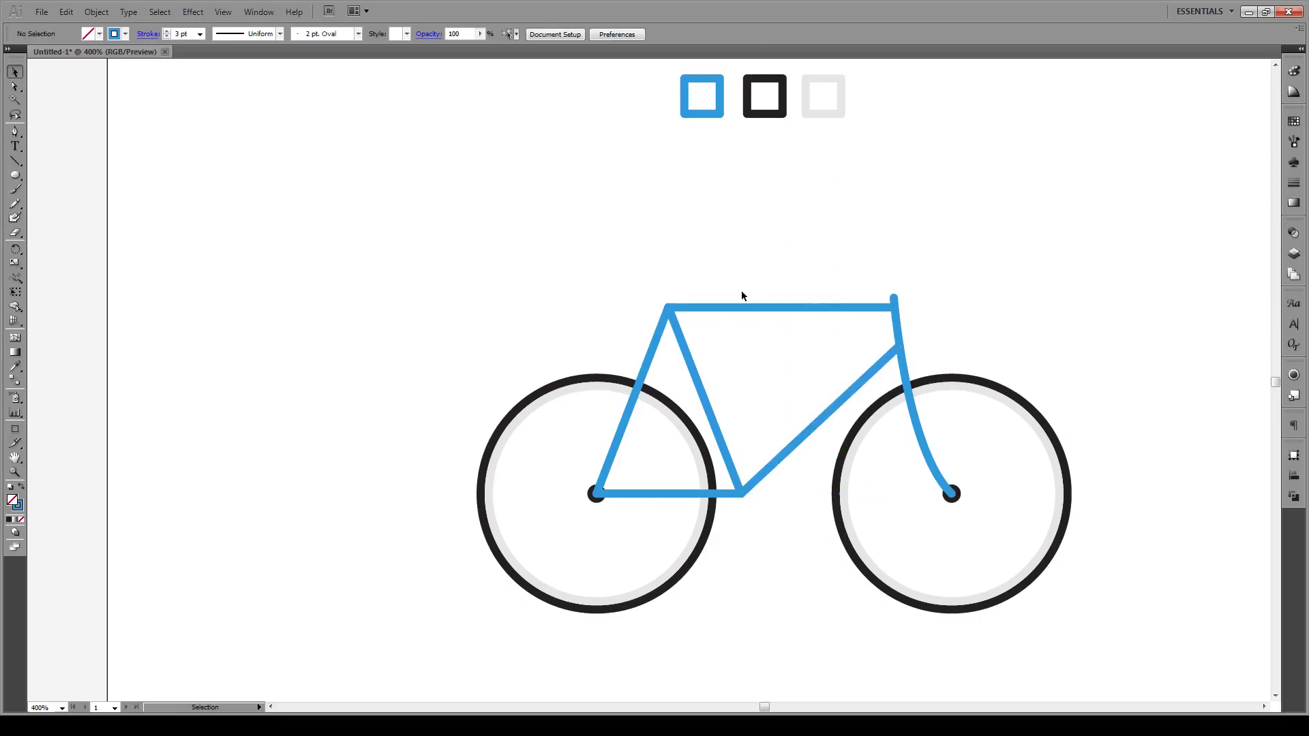
Step: Draw a short seat post about 5 pt wide and 13 pt high, extending the seat tube above the top tube
scroll(709, 335, "up", 1)
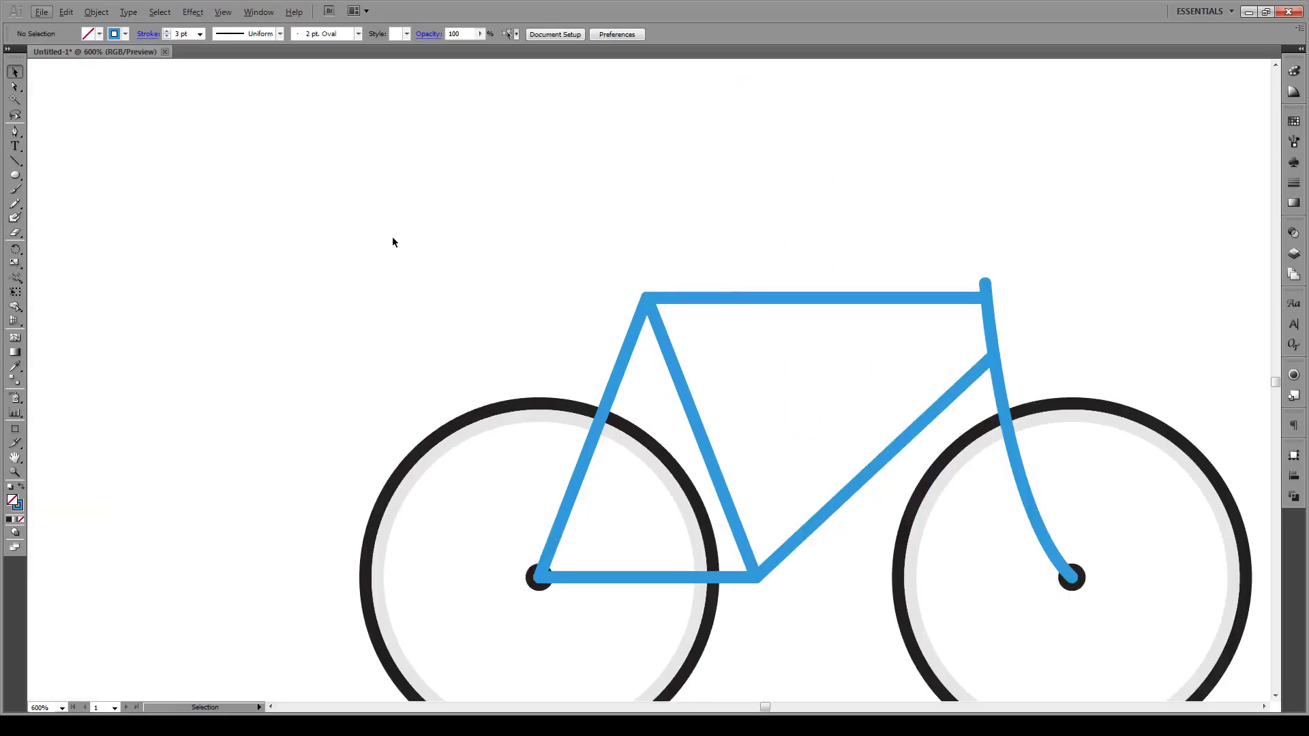
left_click(15, 161)
left_click_drag(643, 297, 626, 243)
key("v")
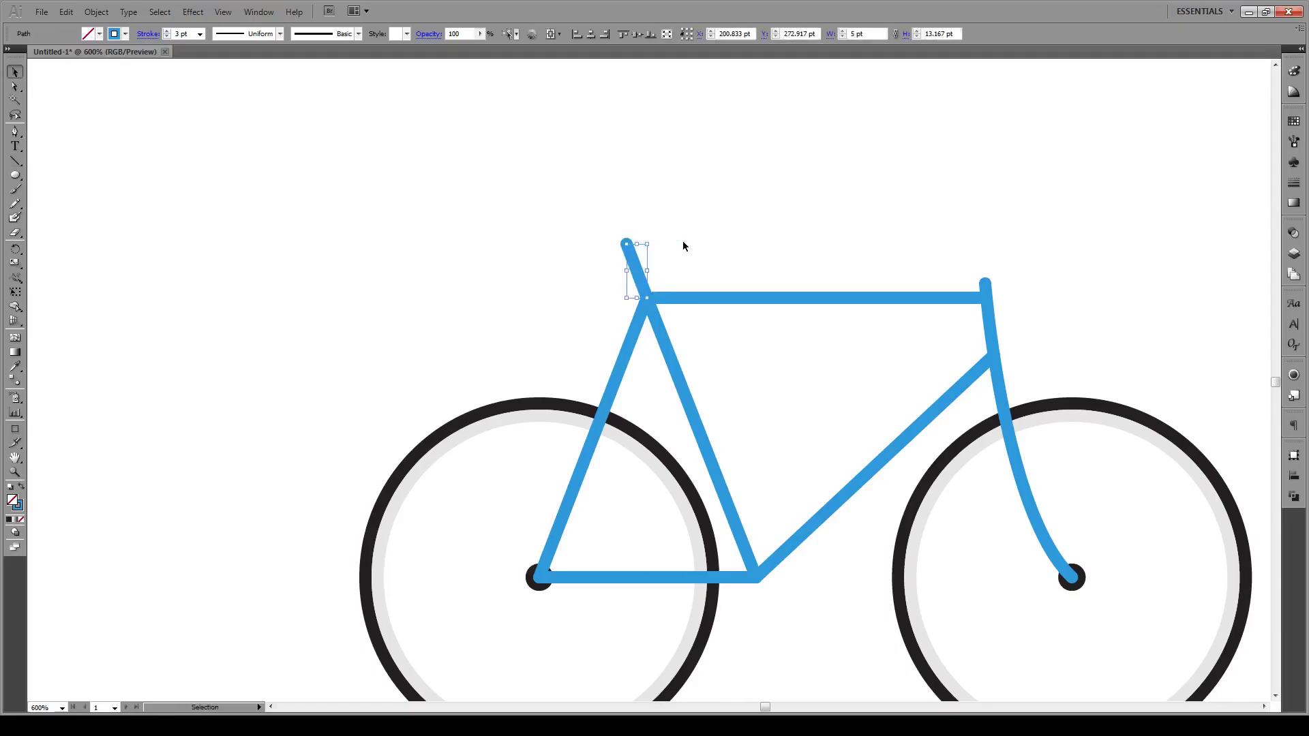
left_click(479, 202)
Step: Draw a blue line about 11 pt high extending the fork upward, and a horizontal stem about 12 pt long pointing forward from its upper end
left_click(15, 162)
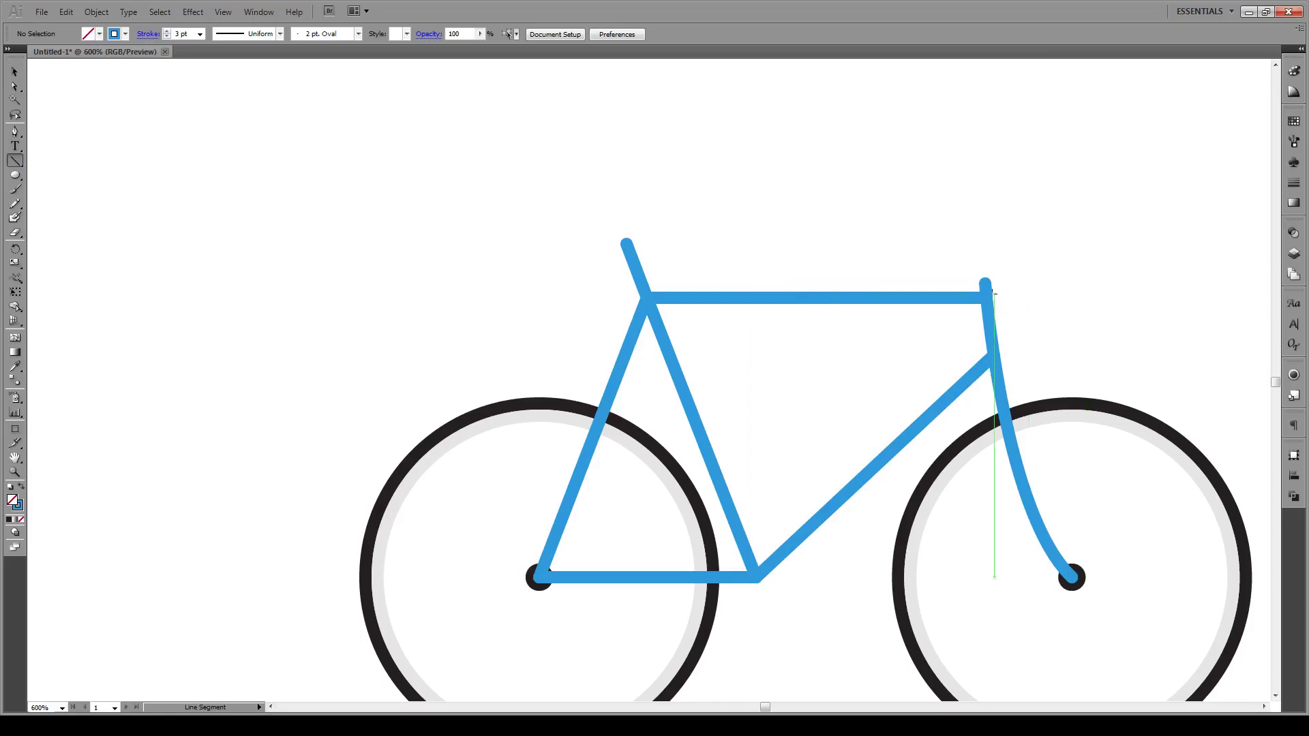
left_click_drag(985, 282, 980, 238)
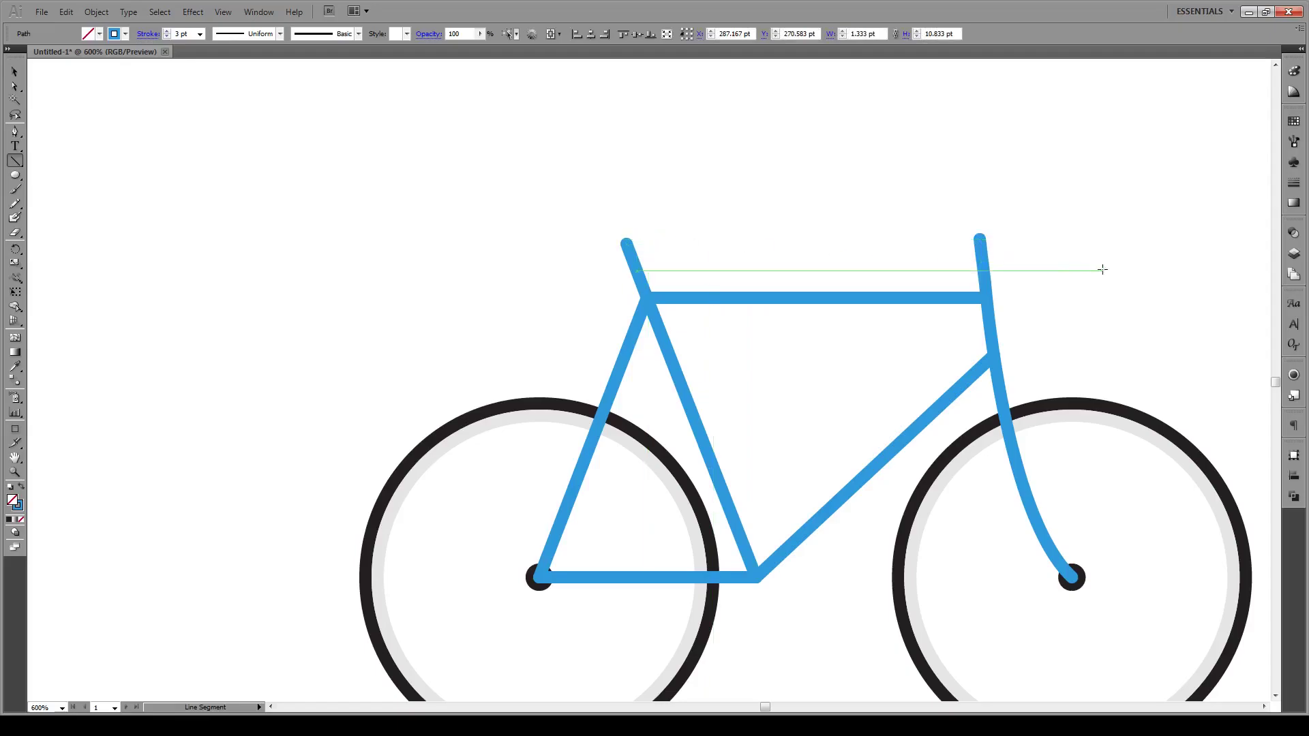
left_click_drag(979, 238, 1030, 238)
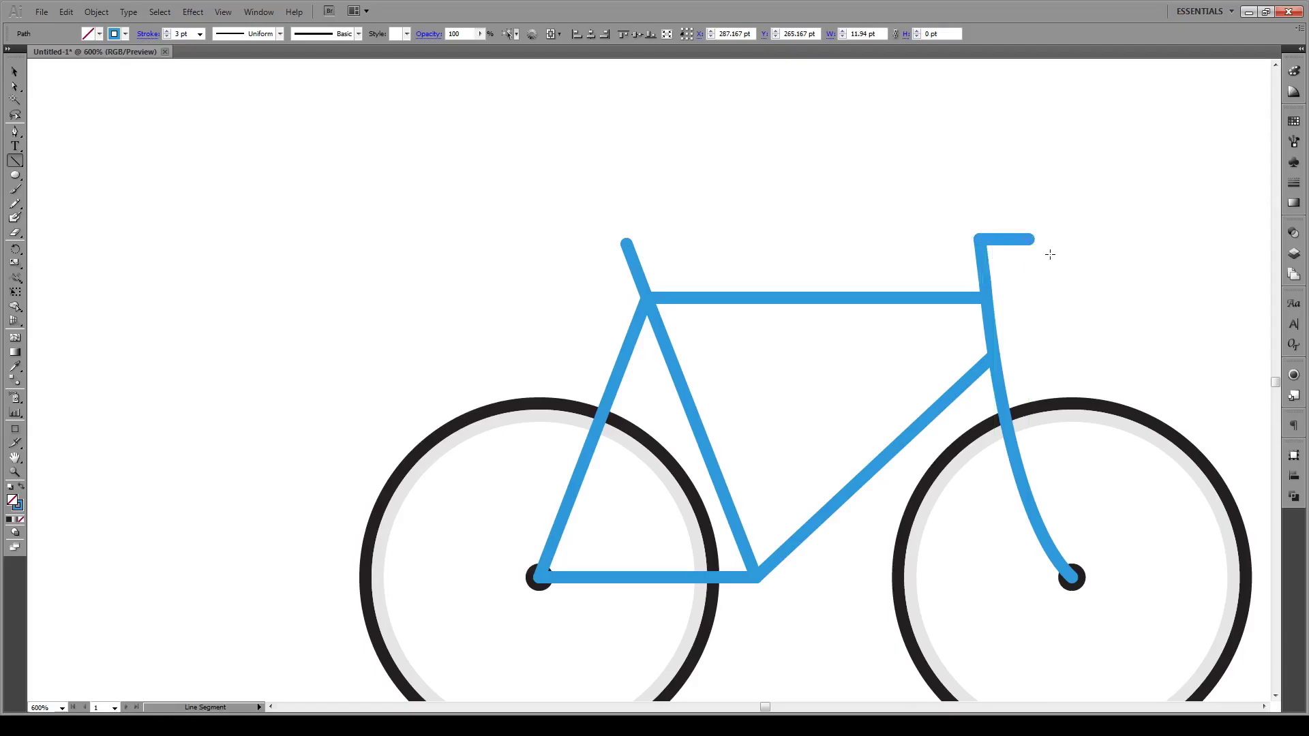
Step: Draw a circle about 14 pt in diameter beside the stem's front end, using the right tyre's black 3 pt stroke
key("v")
left_click(1071, 405)
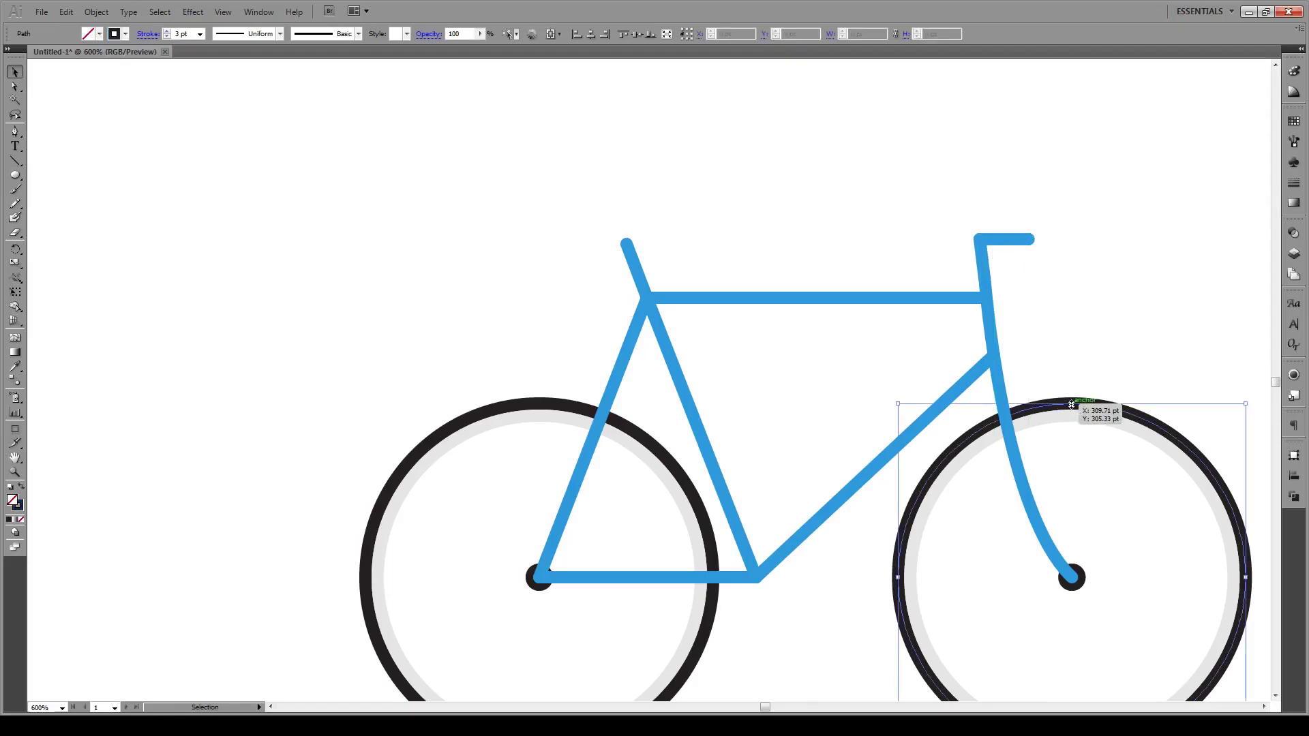
key("l")
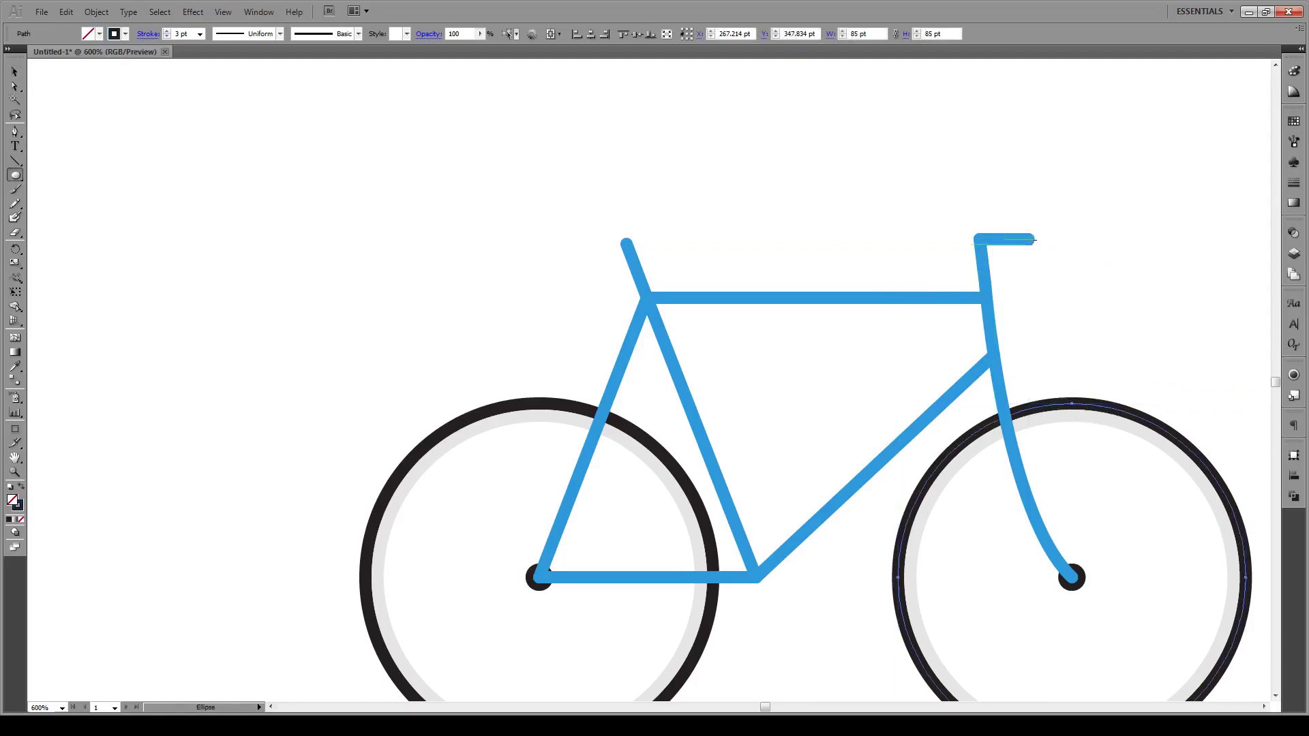
left_click_drag(1034, 240, 1084, 300)
Step: Delete the circle's two rear segments so only the forward-facing half circle remains as the handlebar drop
key("a")
left_click(1041, 258)
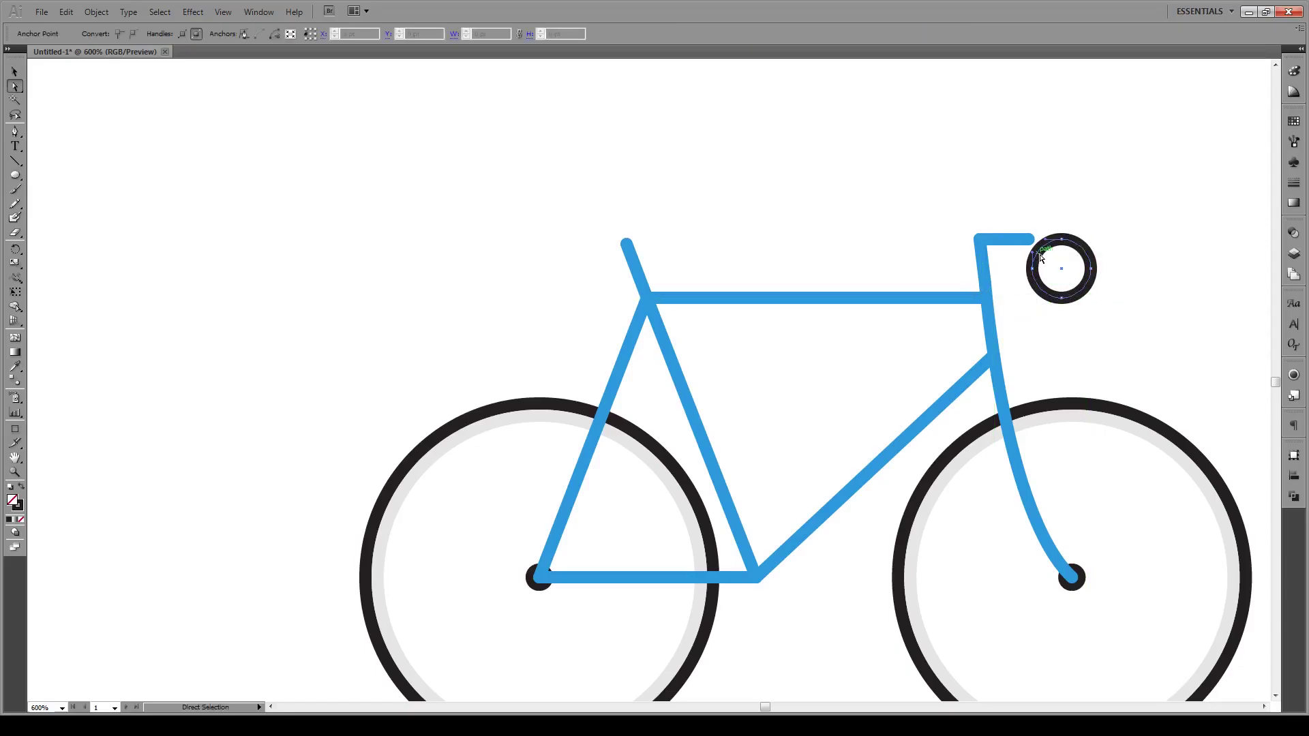
key("Delete")
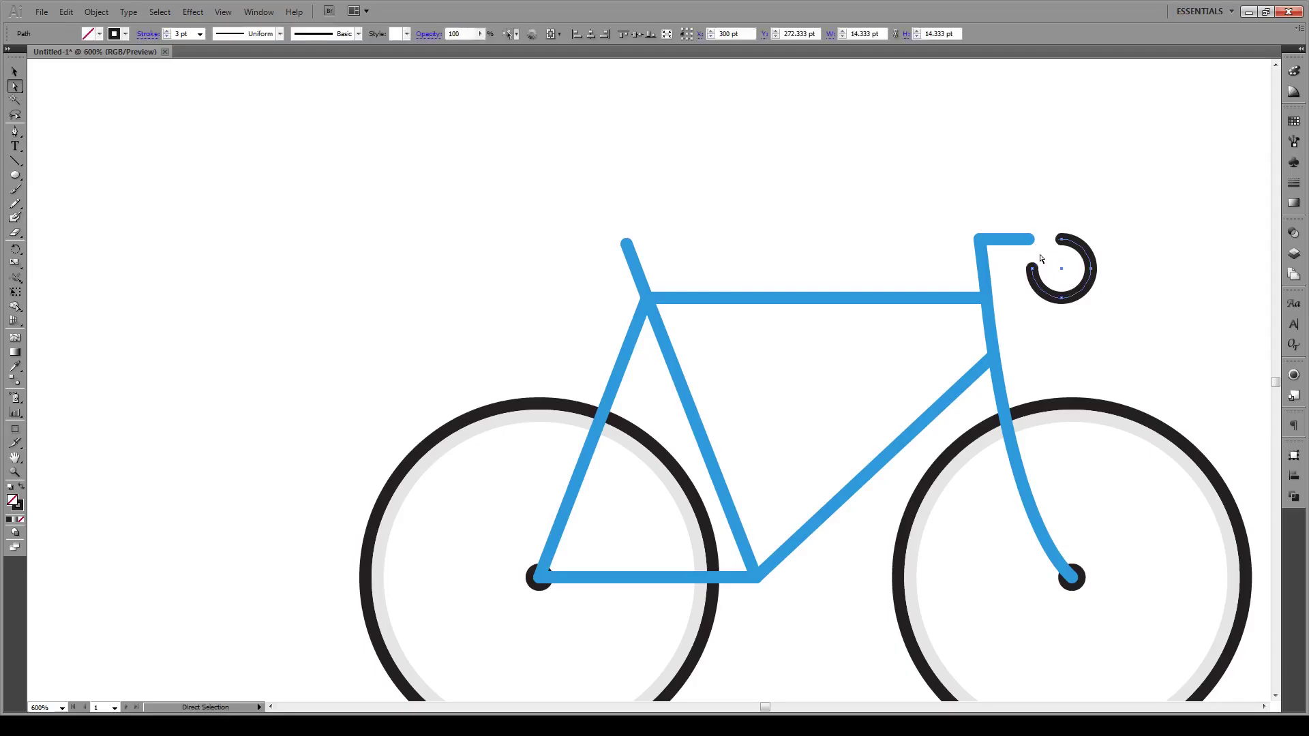
left_click(1046, 292)
key("Delete")
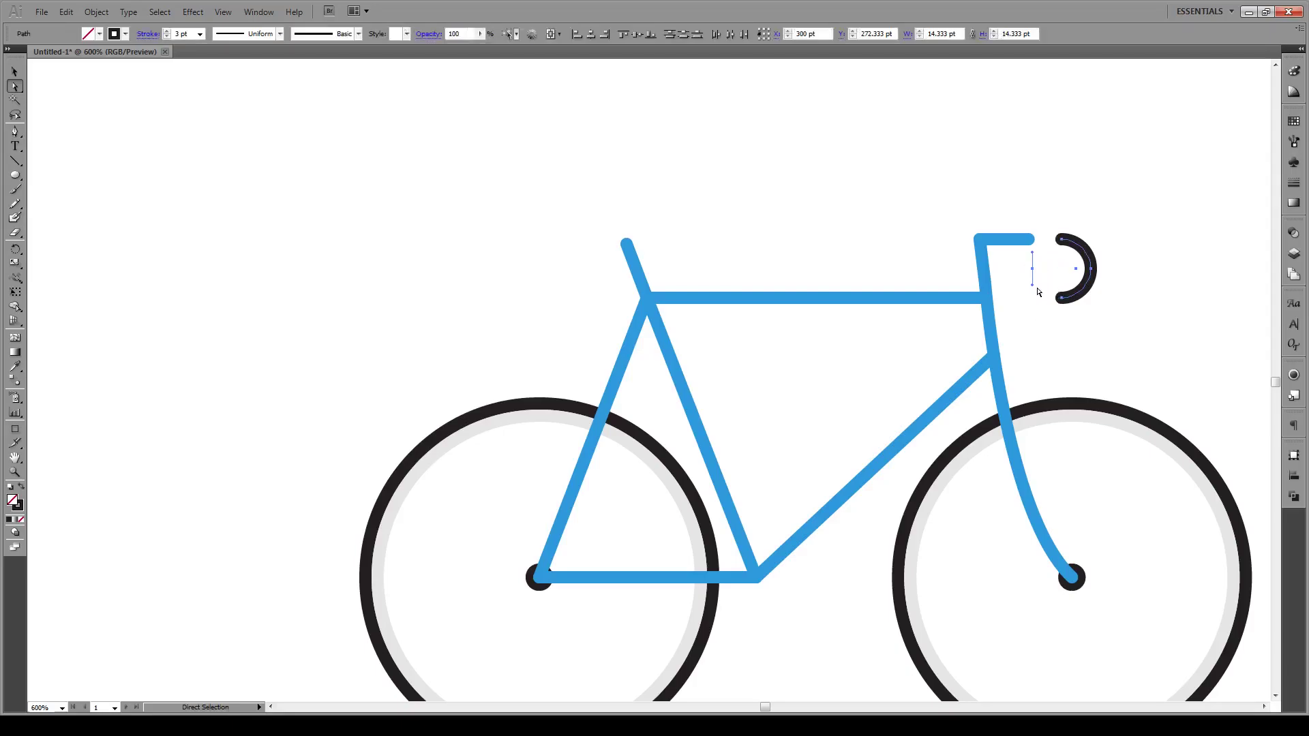
left_click(1127, 225)
Step: Move the black half circle so its upper end meets the front end of the blue stem
key("v")
left_click_drag(1133, 230, 1064, 311)
scroll(1063, 247, "up", 3)
left_click(1164, 208)
left_click_drag(1077, 249, 989, 250)
left_click(1040, 226)
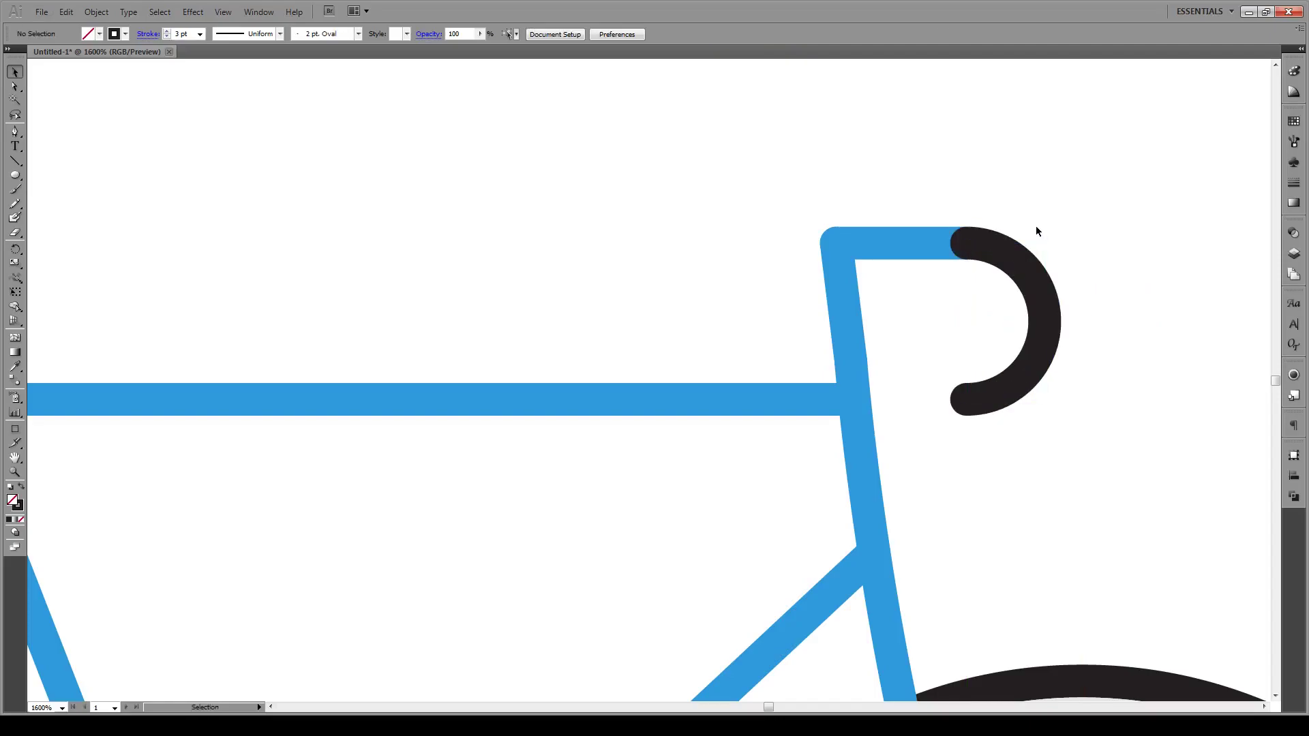
Step: Draw a black-stroked circle 7 pt in diameter resting on the upper curve of the handlebar
left_click(15, 175)
left_click_drag(960, 265, 1036, 190)
left_click(15, 86)
left_click(945, 247)
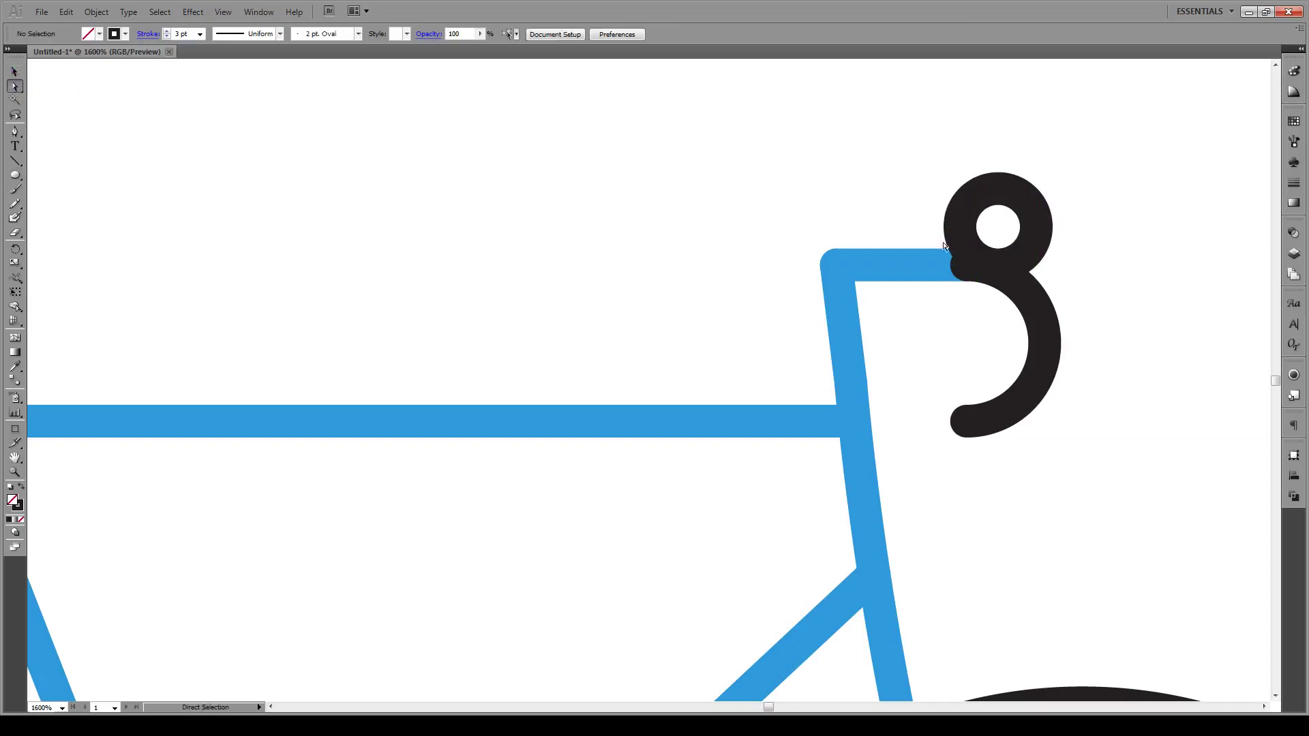
Step: Delete three segments of the small circle, keeping only its lower front quarter arc
left_click(977, 213)
key("Delete")
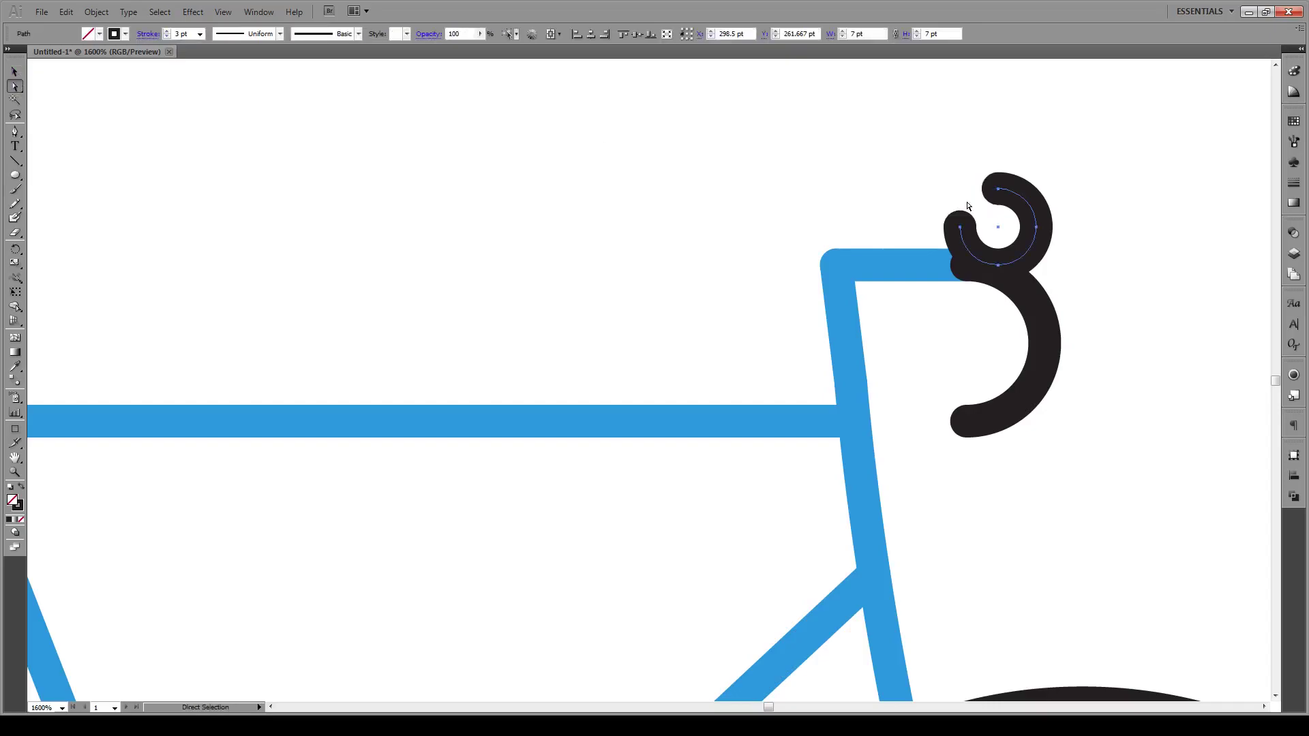
key("ctrl+shift+a")
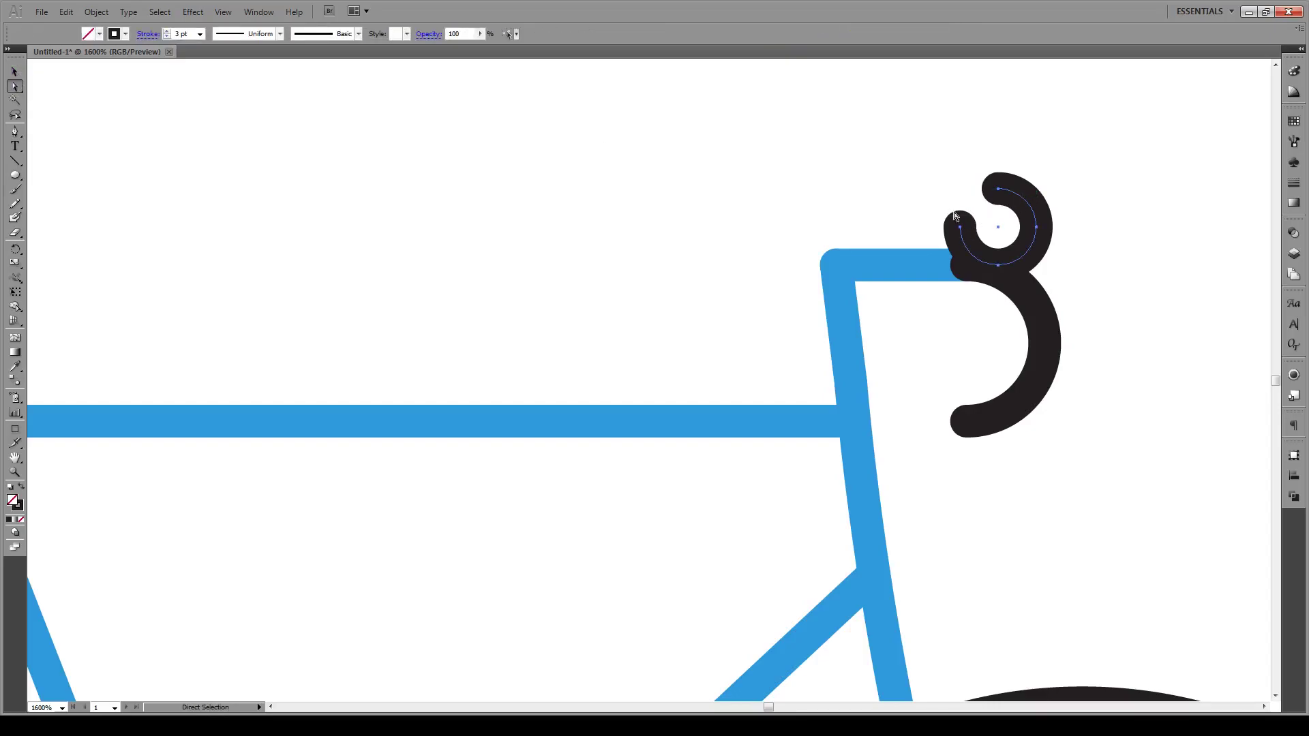
left_click(960, 242)
key("Delete")
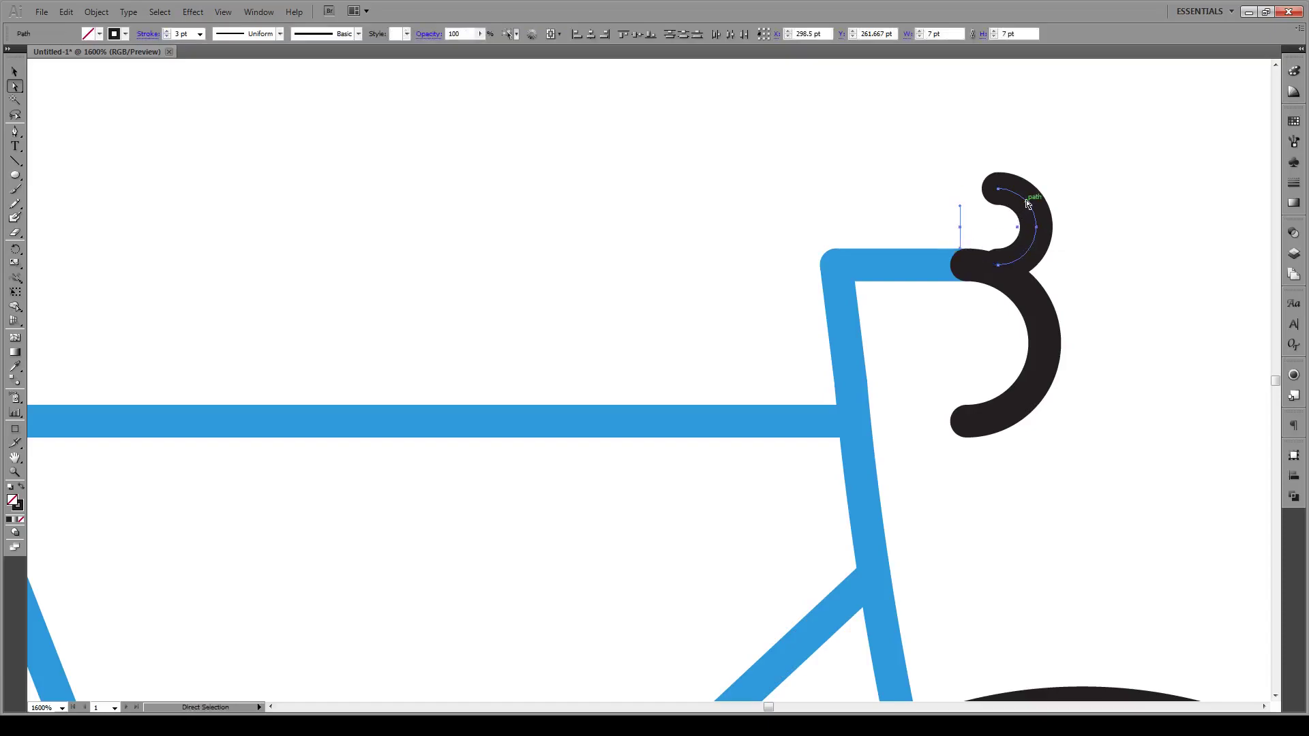
left_click(1089, 180)
left_click(1034, 201)
key("Delete")
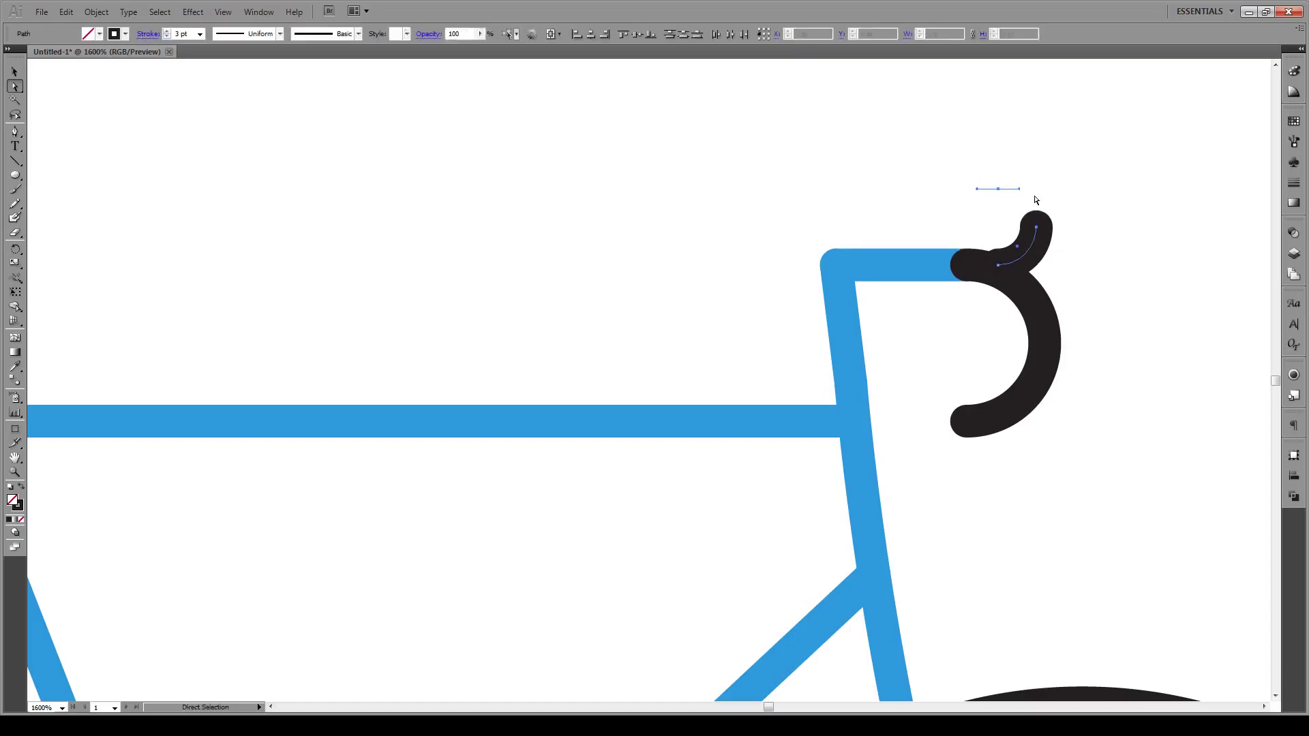
Step: Fit the quarter arc against the handlebar's upper curve, and place a copy in front of it, rotated a quarter turn clockwise
key("v")
left_click_drag(1028, 251, 1065, 234)
left_click(1038, 217)
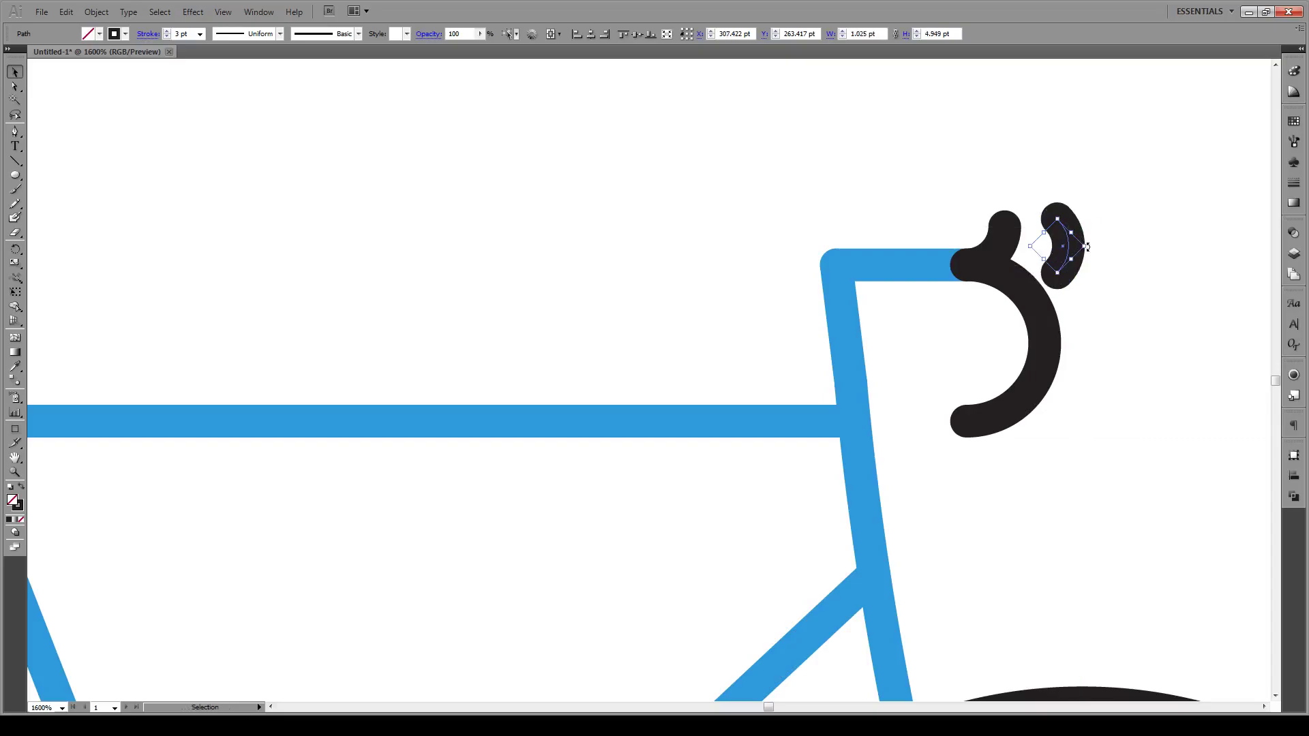
left_click_drag(1088, 248, 1029, 259)
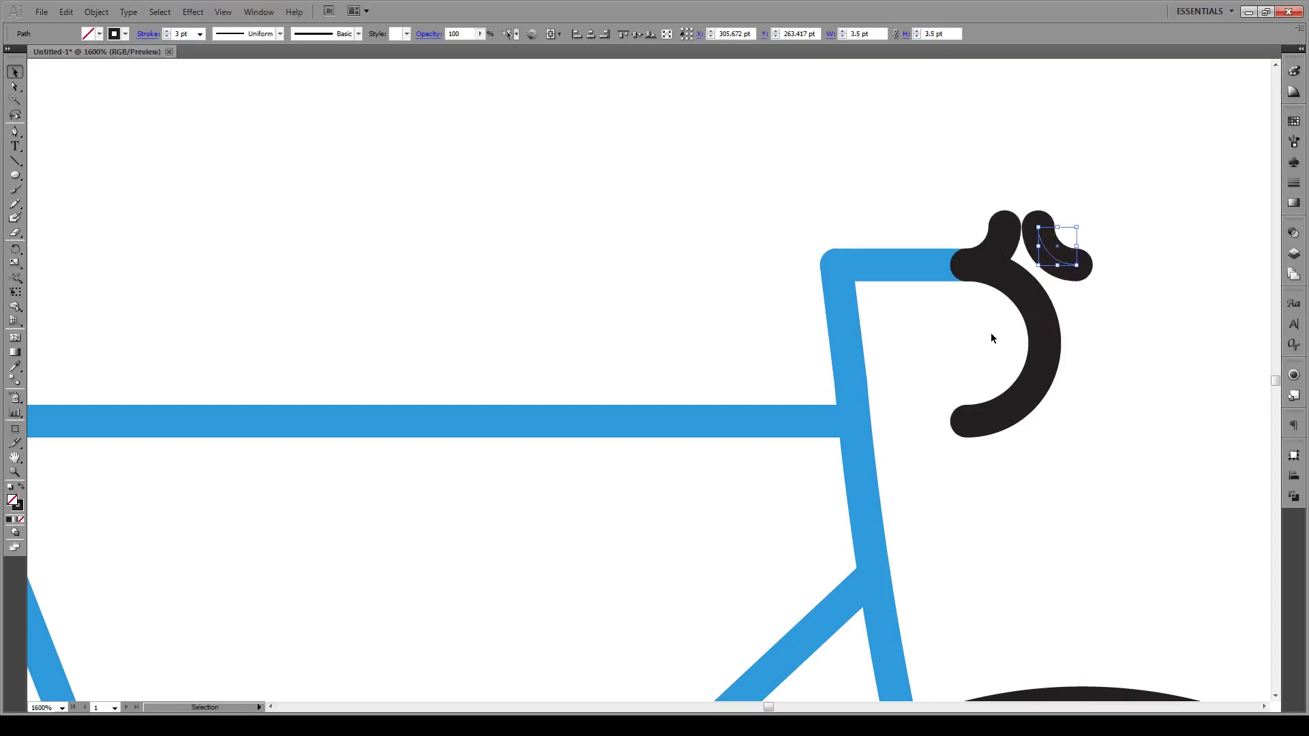
Step: Give the copied arc the wheel rim's light grey stroke and move it onto the black arc's upper end as a brake lever
scroll(989, 334, "down", 1)
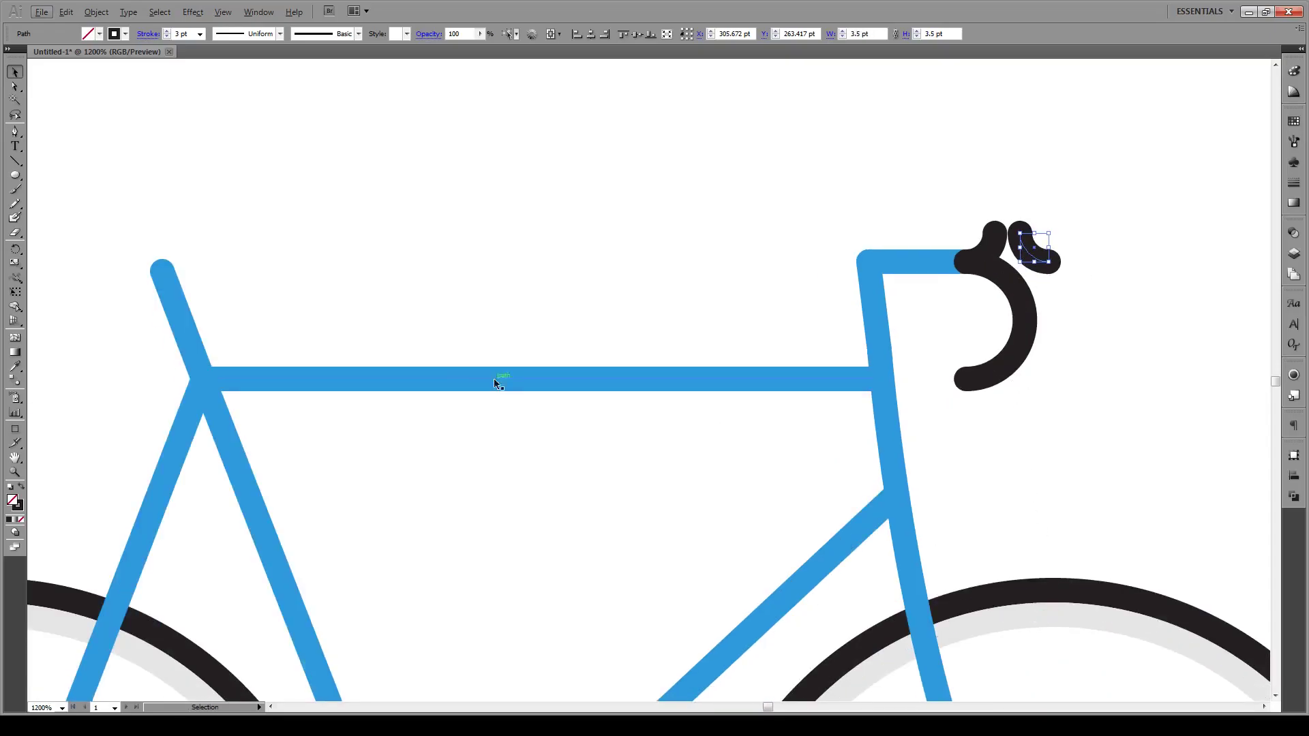
left_click(15, 368)
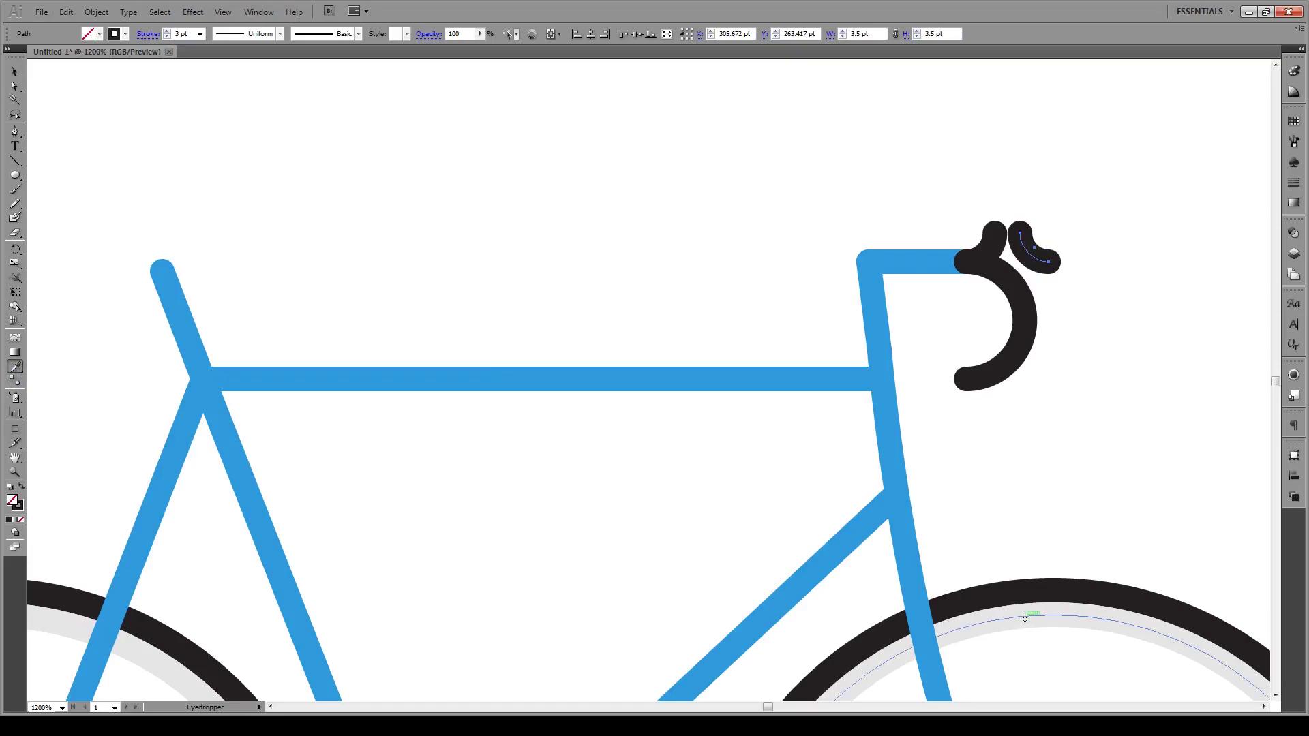
left_click(1025, 617)
key("v")
left_click_drag(1023, 249, 1008, 248)
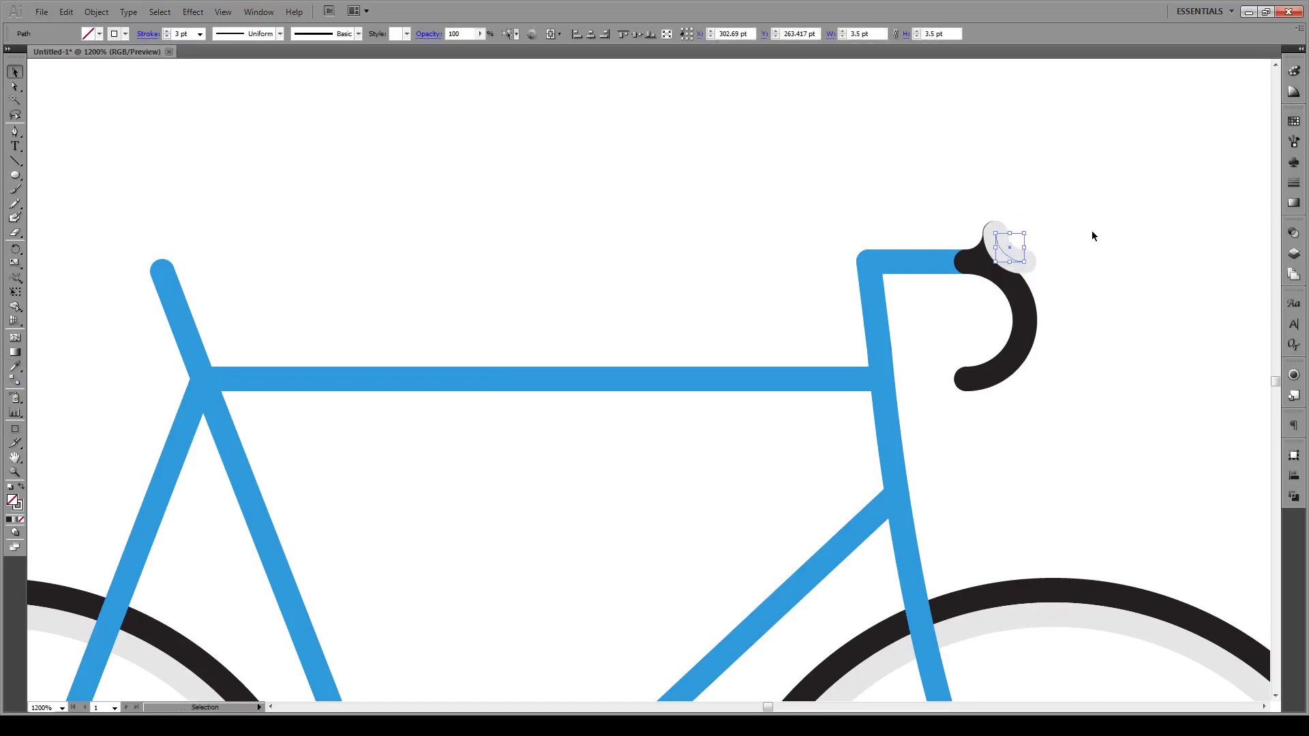
left_click(1090, 231)
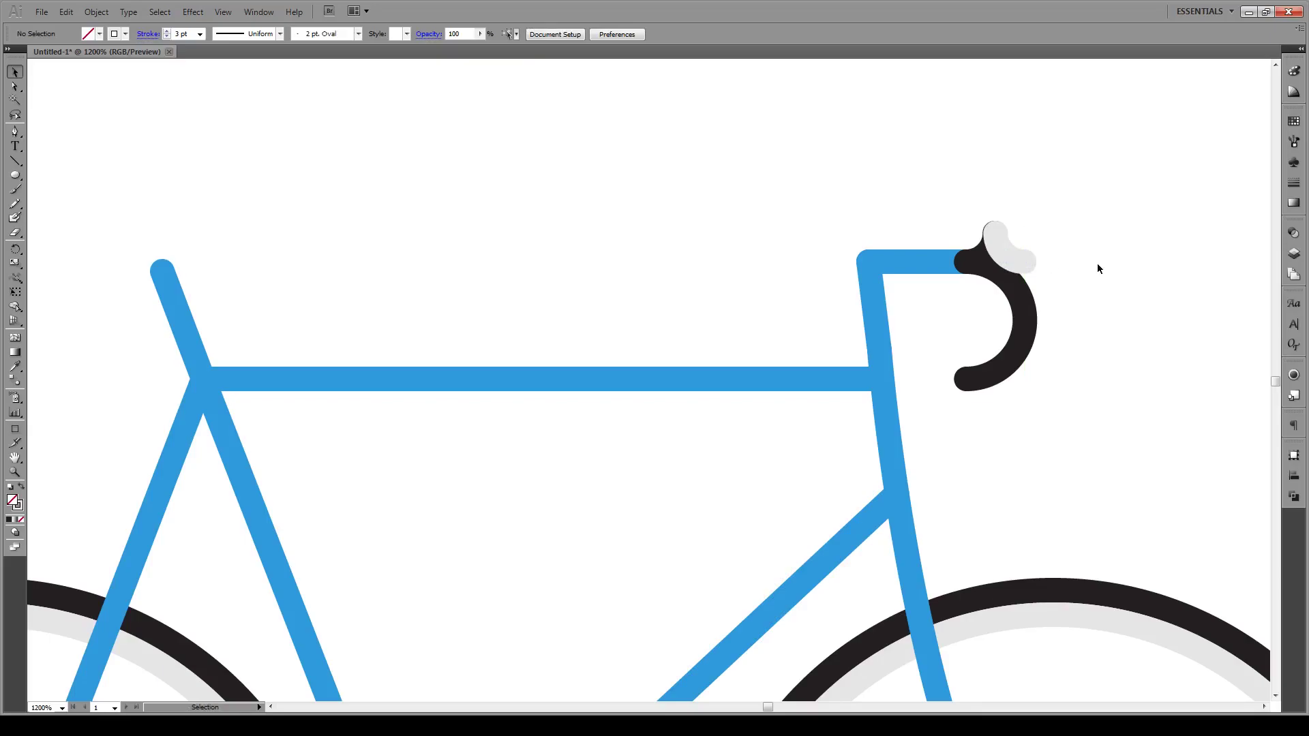
Step: Shift the grey brake lever and the black arc's upper end slightly up and forward, away from the handlebar
left_click(21, 88)
mouse_move(1026, 199)
left_mouse_down()
mouse_move(973, 244)
mouse_move(1009, 225)
mouse_move(998, 230)
mouse_move(1005, 208)
left_mouse_up()
left_click_drag(1026, 266, 1043, 271)
left_click(1119, 316)
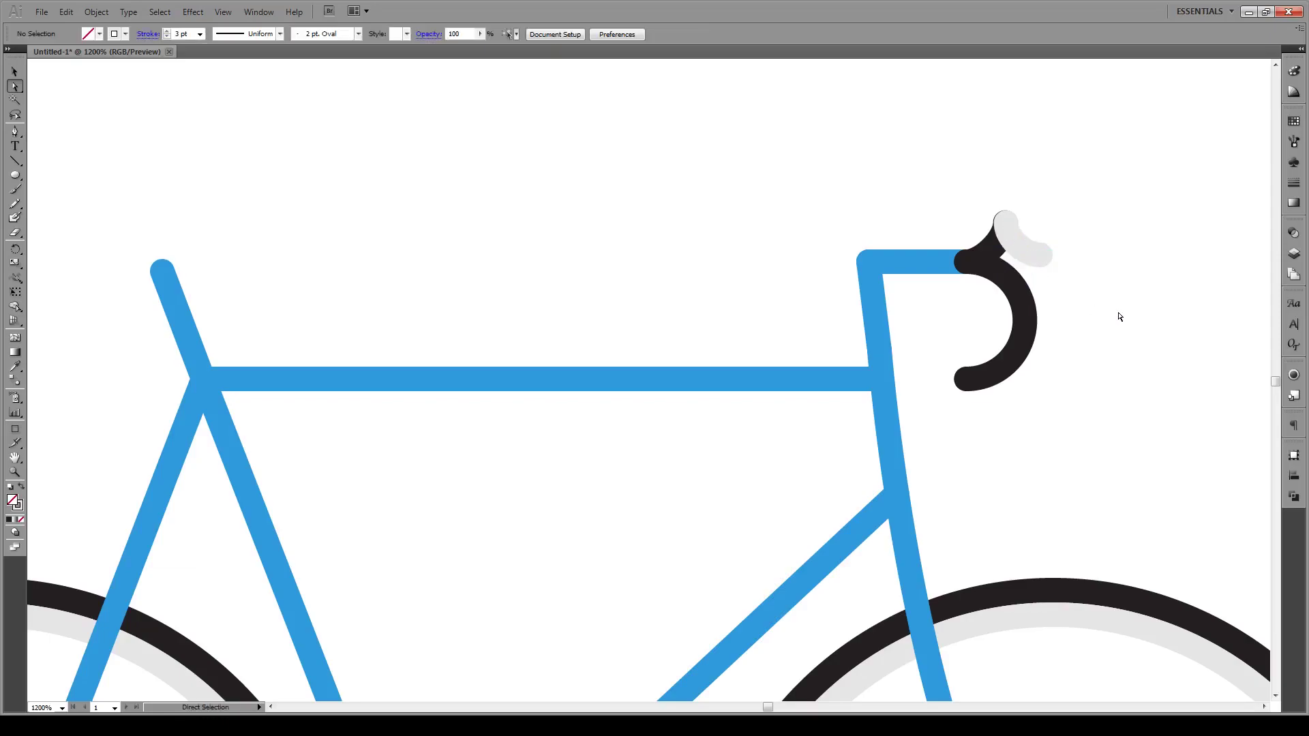
Step: Nudge the grey brake lever so its upper end lines up with the tip of the black arc
key("v")
scroll(1084, 217, "up", 2)
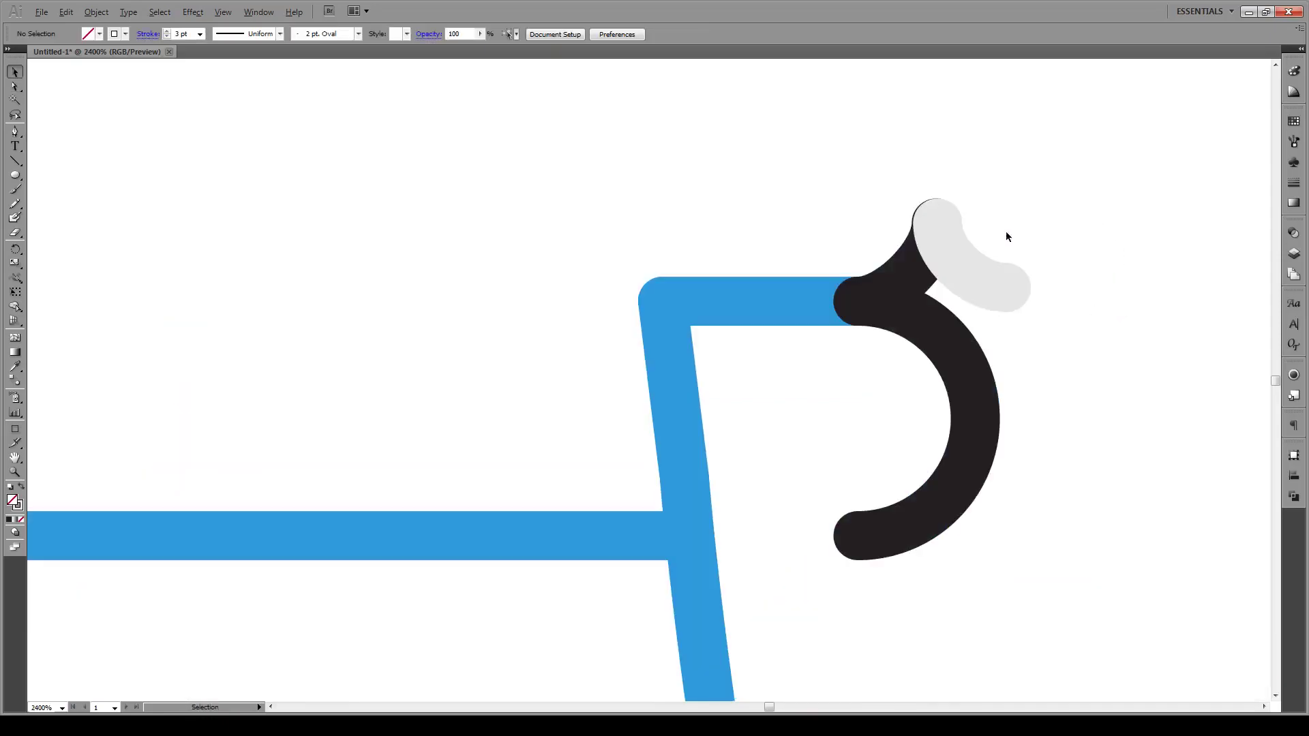
left_click(940, 235)
mouse_move(941, 235)
left_mouse_down()
mouse_move(976, 258)
mouse_move(940, 236)
left_mouse_up()
left_click(1021, 199)
scroll(1000, 178, "down", 3)
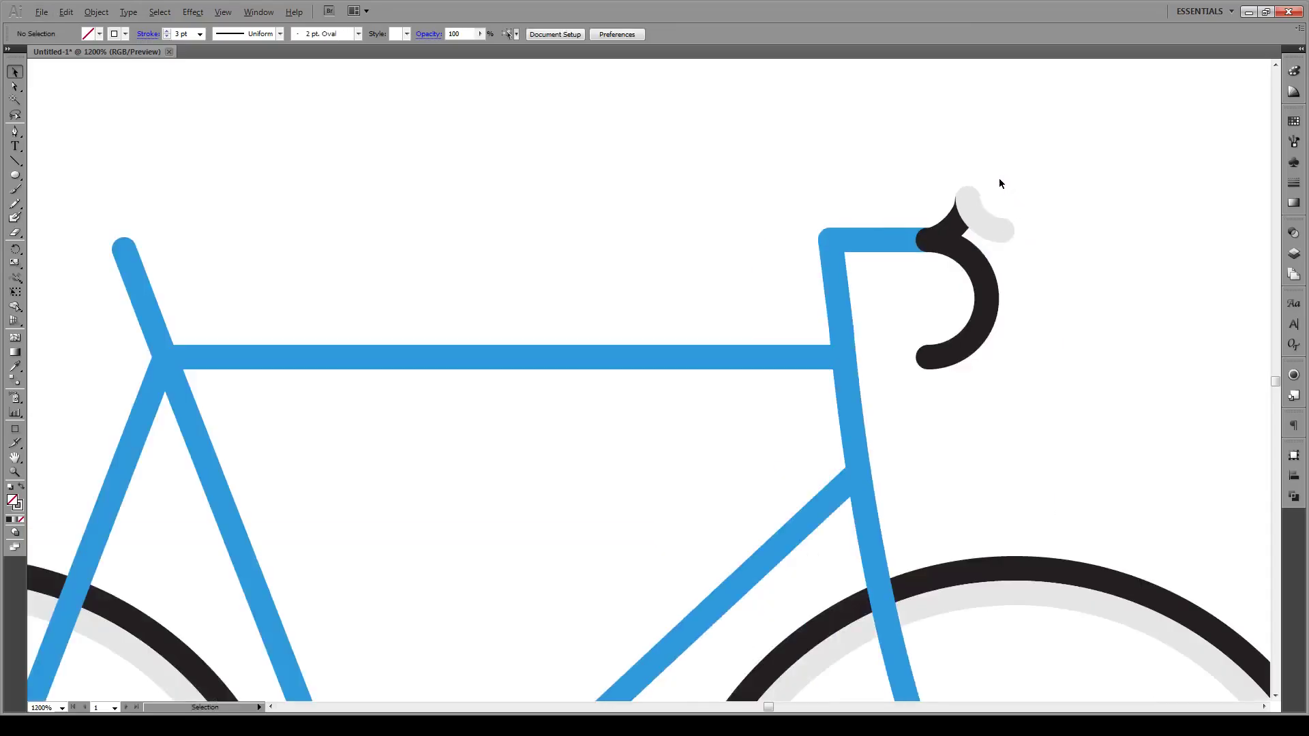
scroll(1050, 238, "down", 3)
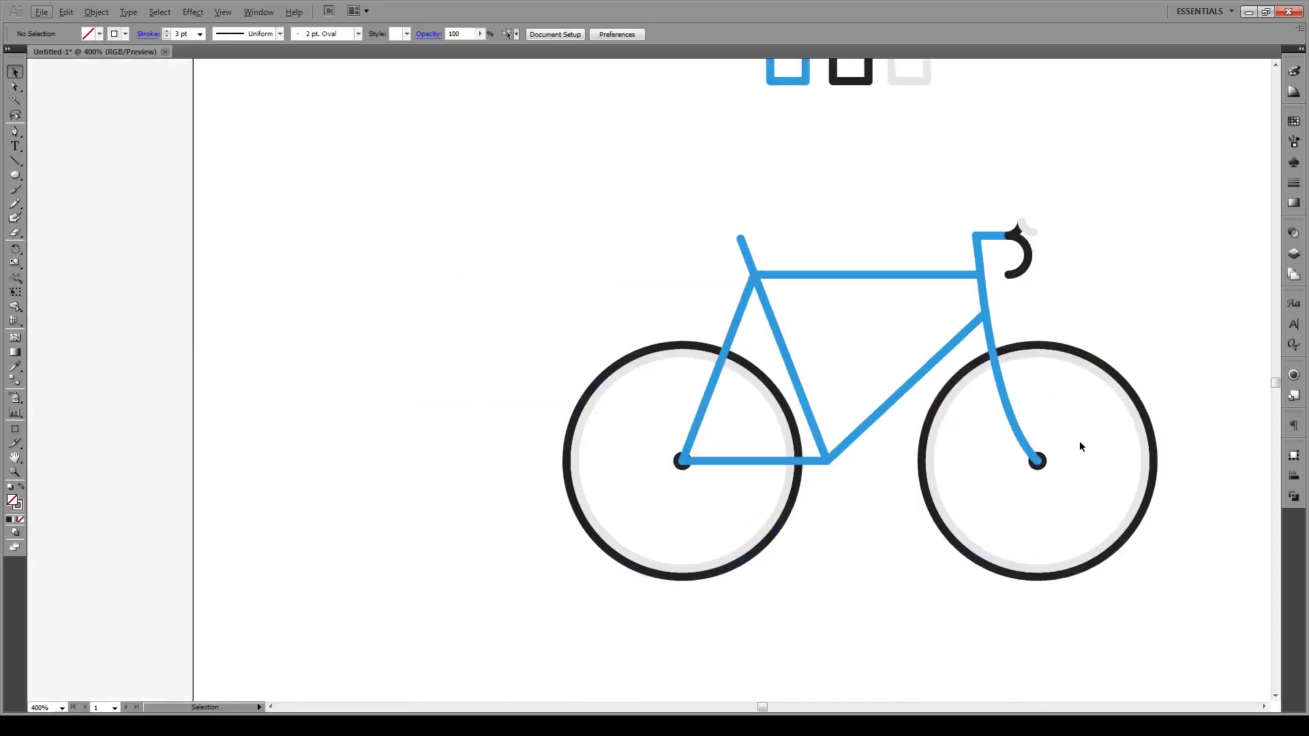
Step: Copy the left wheel's hub to the frame's lower corner and fill the copy with the rim's light grey, without a stroke
scroll(1054, 512, "up", 1)
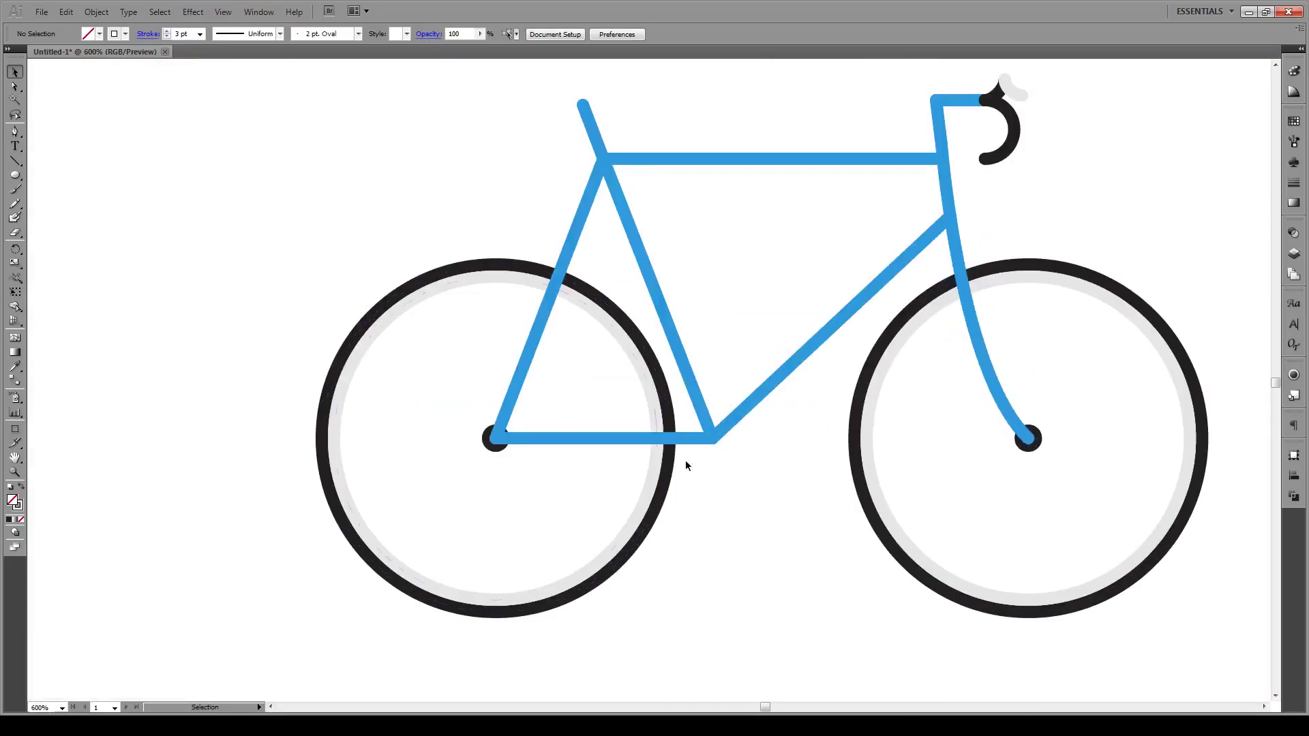
left_click_drag(491, 441, 705, 454)
key("i")
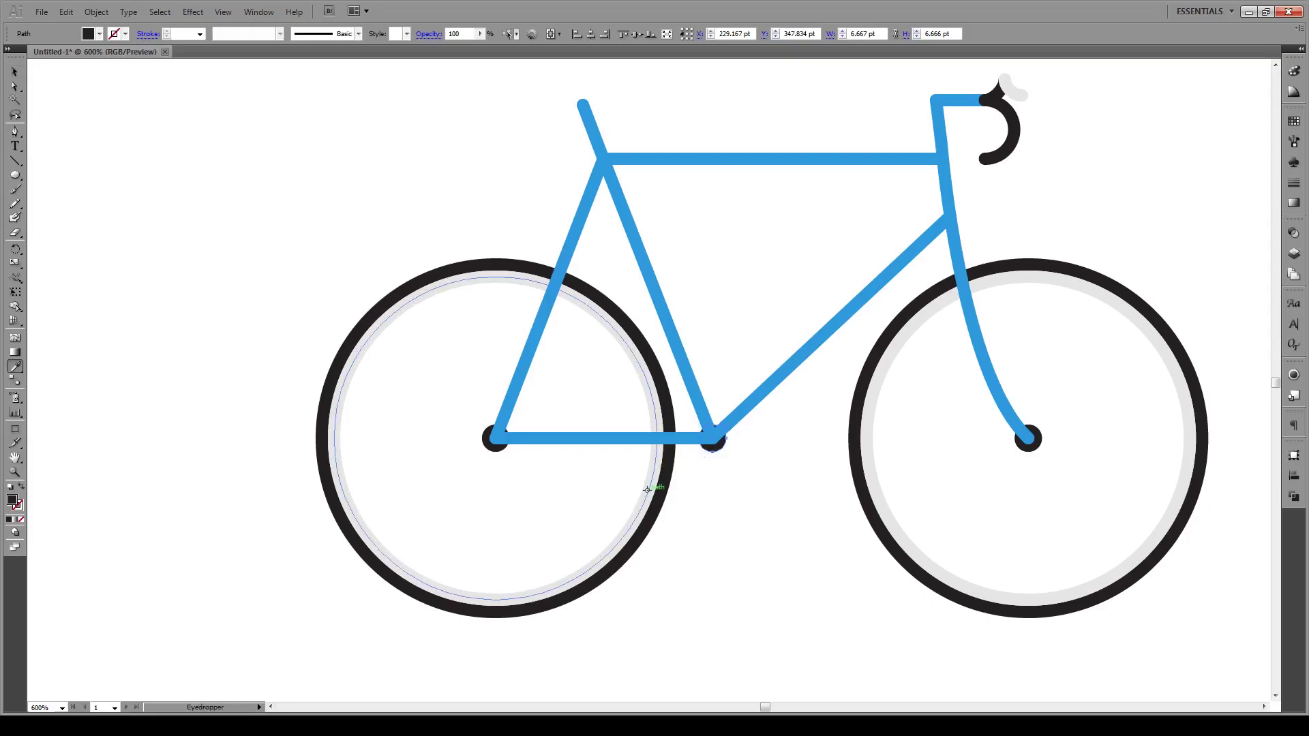
left_click(645, 492)
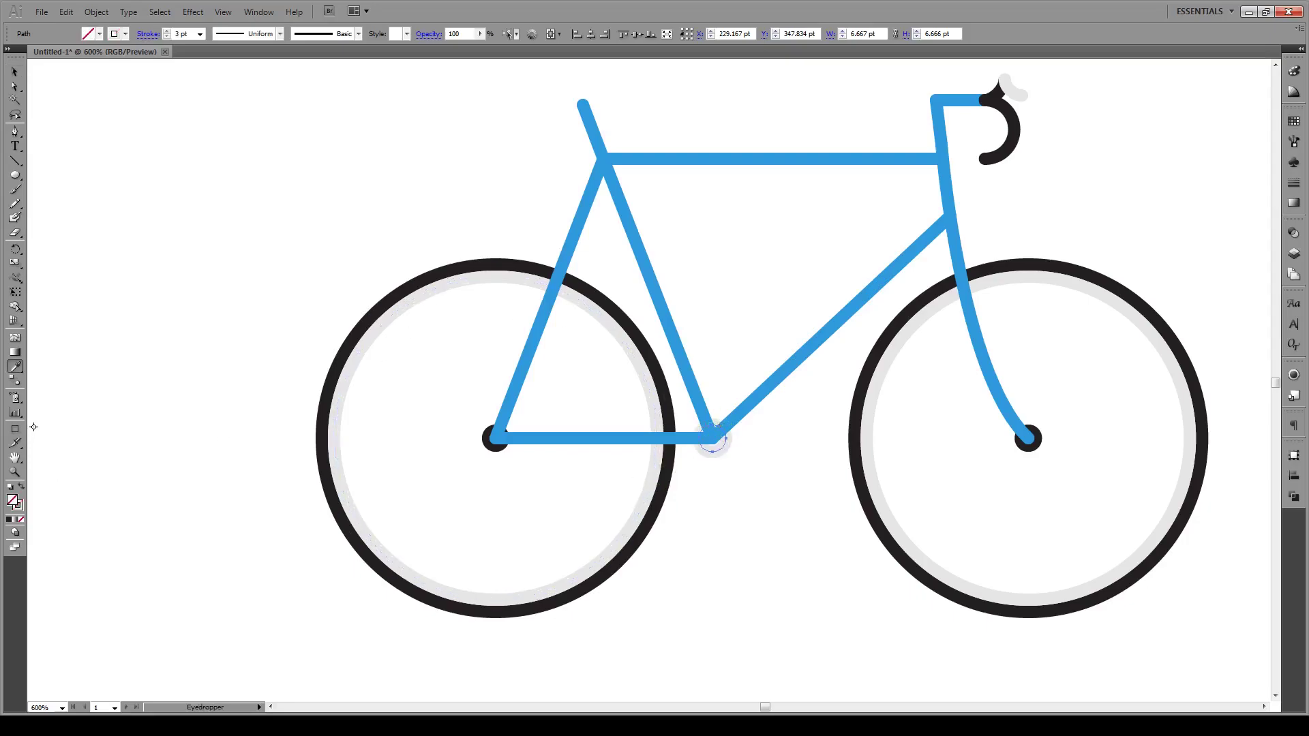
left_click(21, 487)
Step: Make an enlarged copy of the grey hub about 16.8 pt in diameter, with no fill and a light grey 3 pt stroke
key("s")
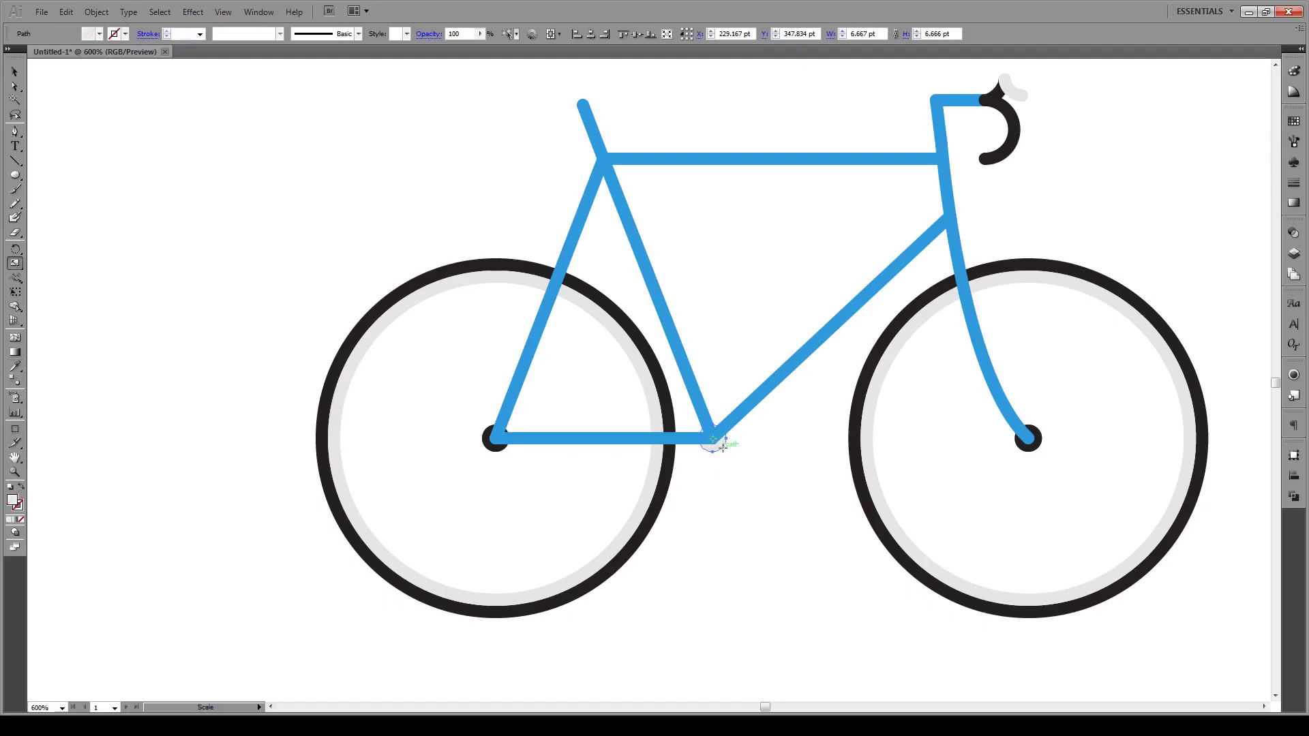
left_click_drag(722, 447, 737, 465)
left_click(22, 488)
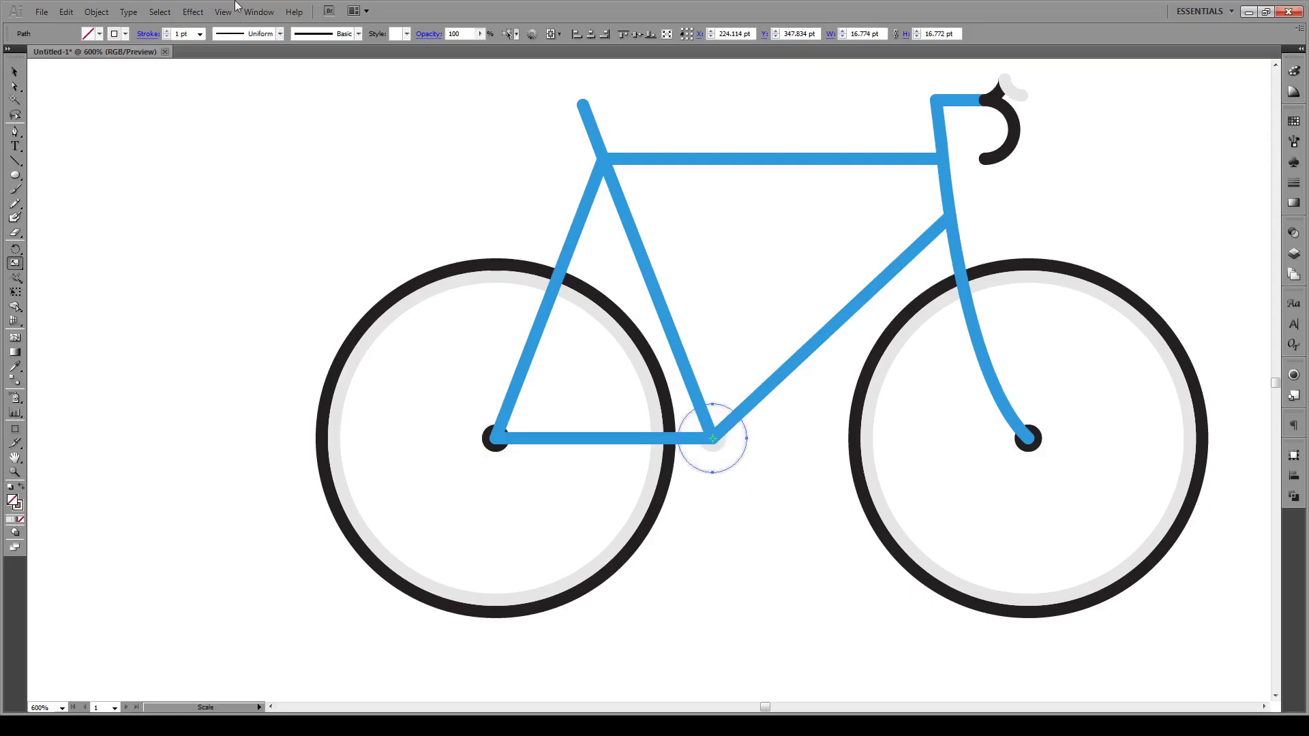
left_click(187, 34)
key("Return")
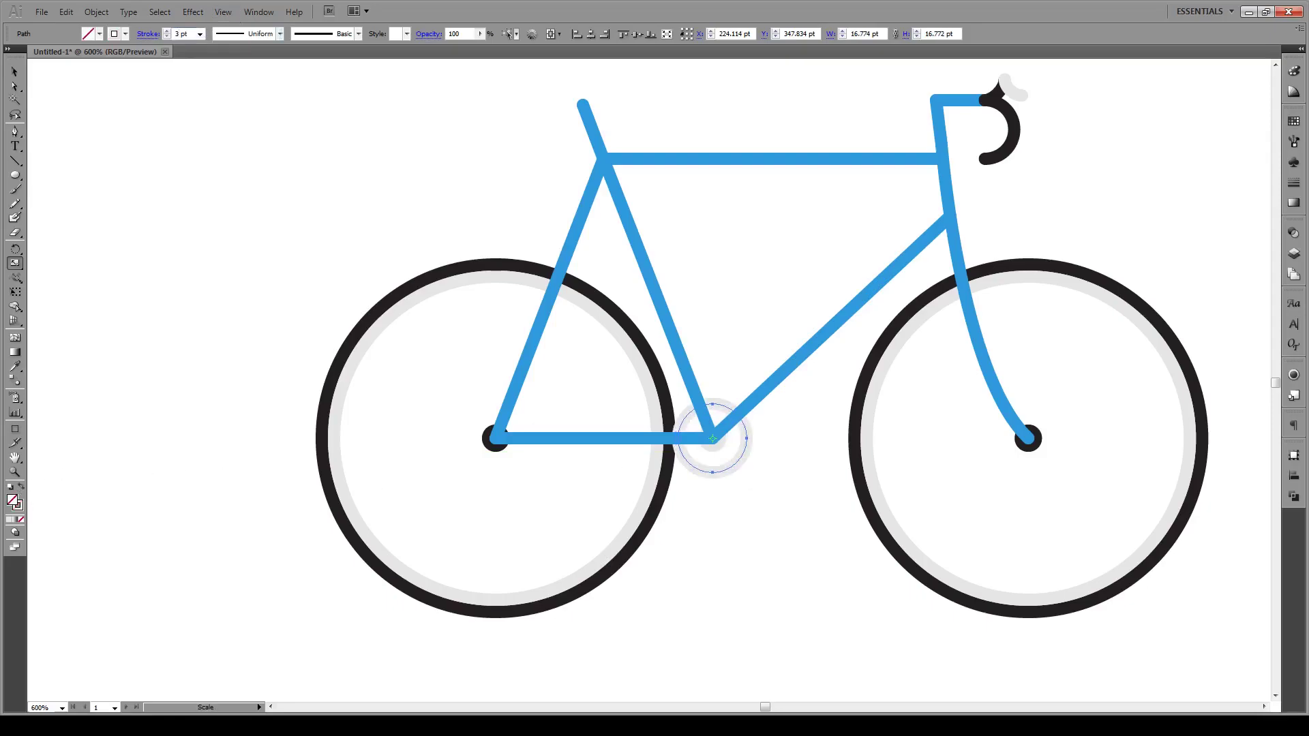
key("v")
left_click(492, 347)
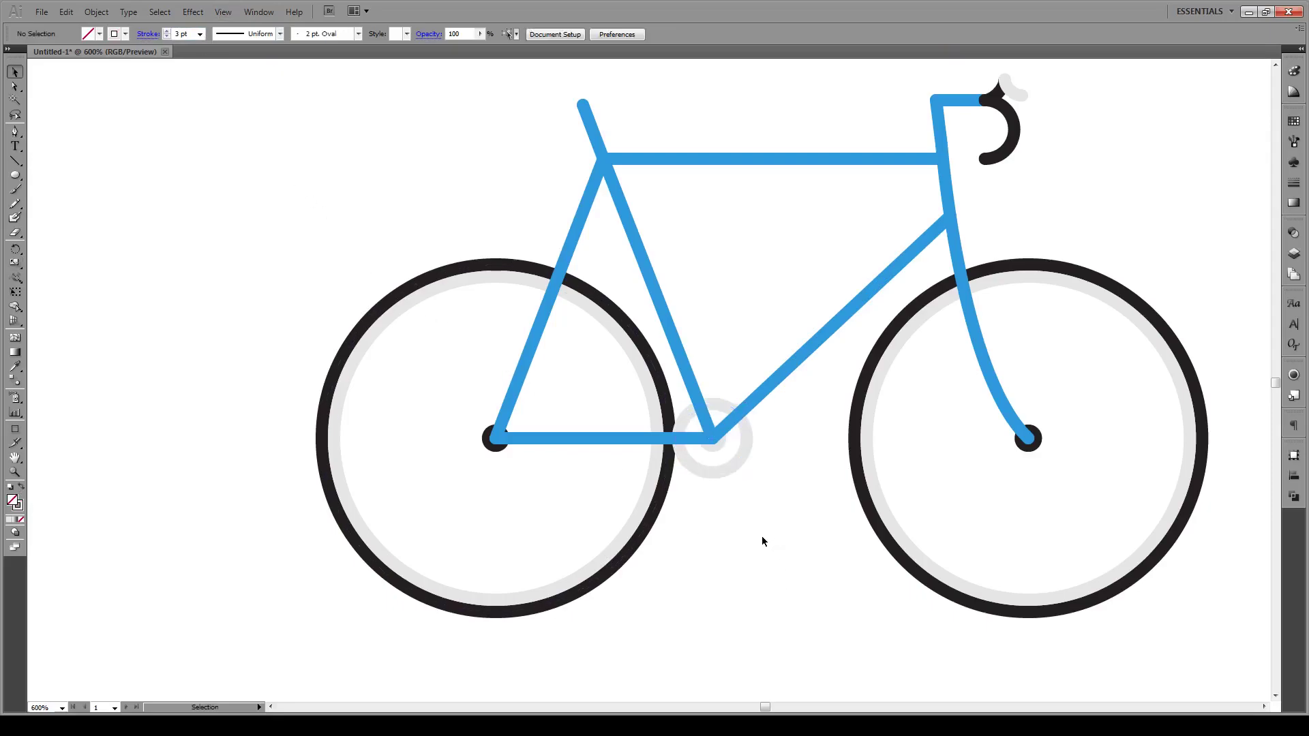
Step: Offset the path of the light grey ring at the frame's lower corner by 1 pt
scroll(750, 525, "down", 2)
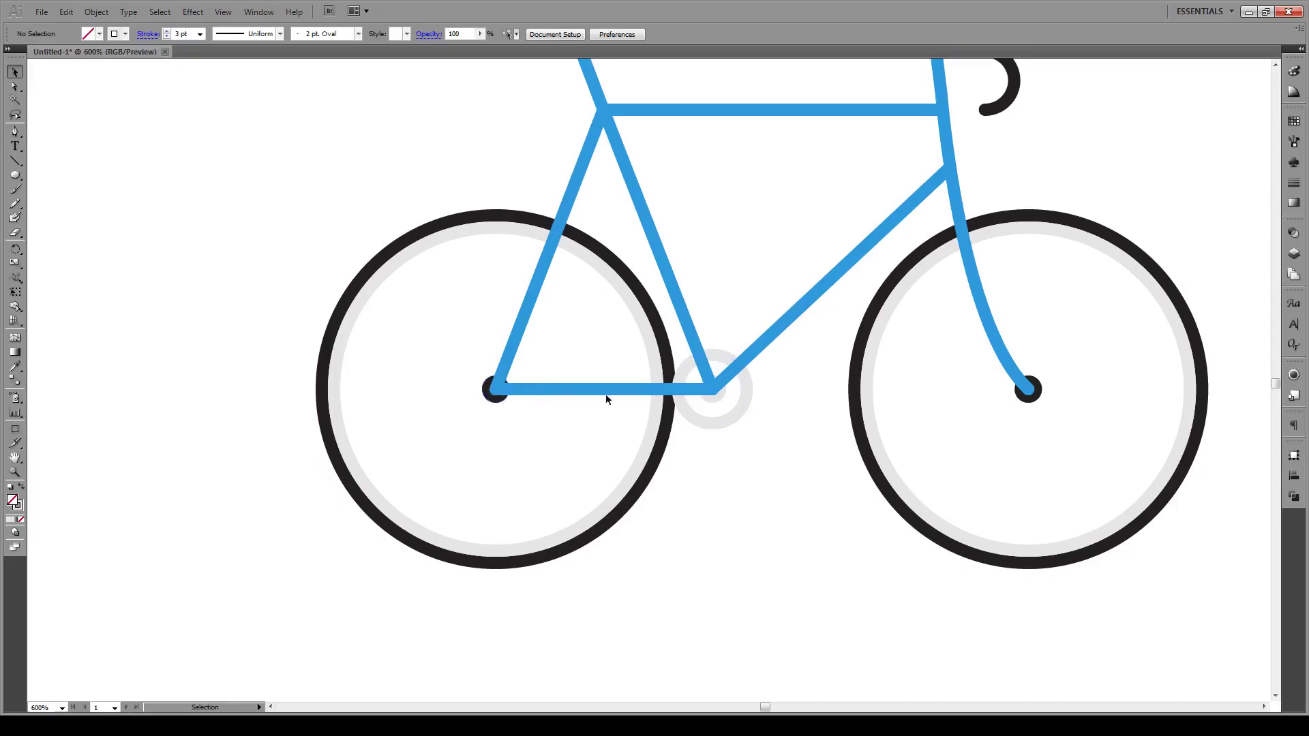
left_click(707, 419)
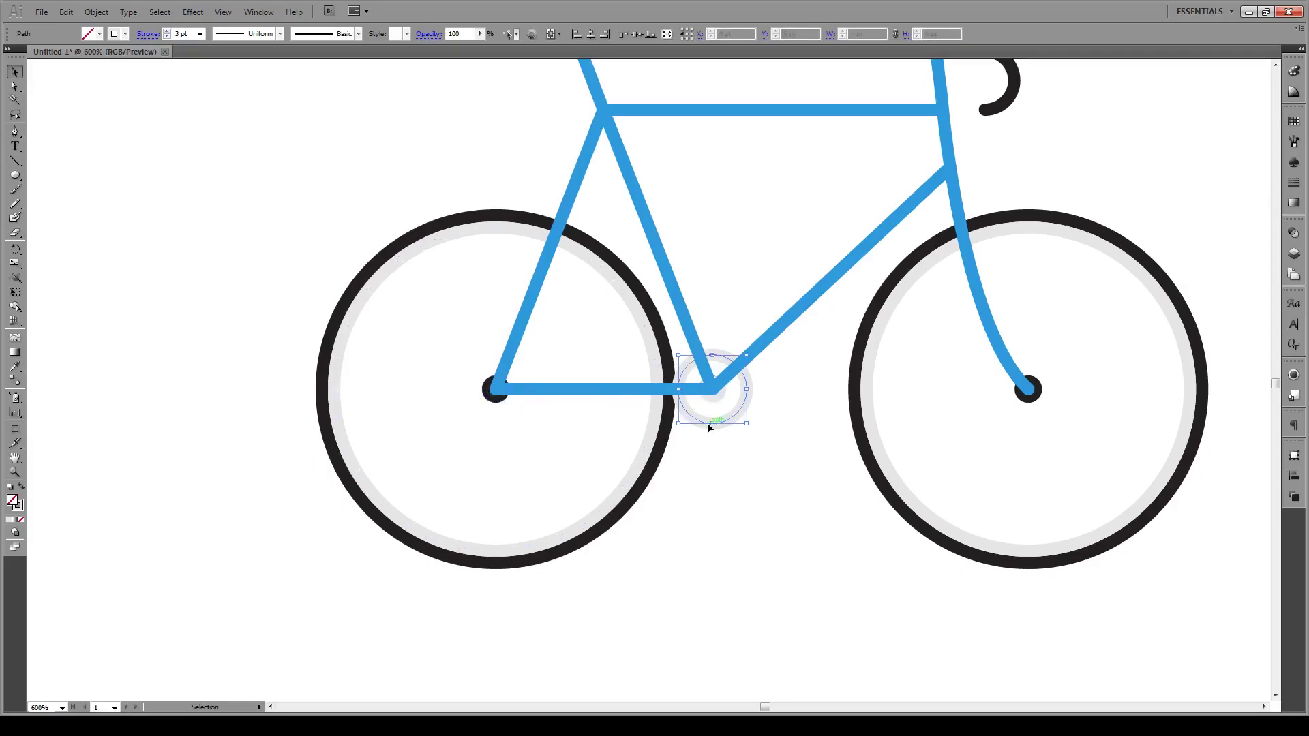
left_click(96, 12)
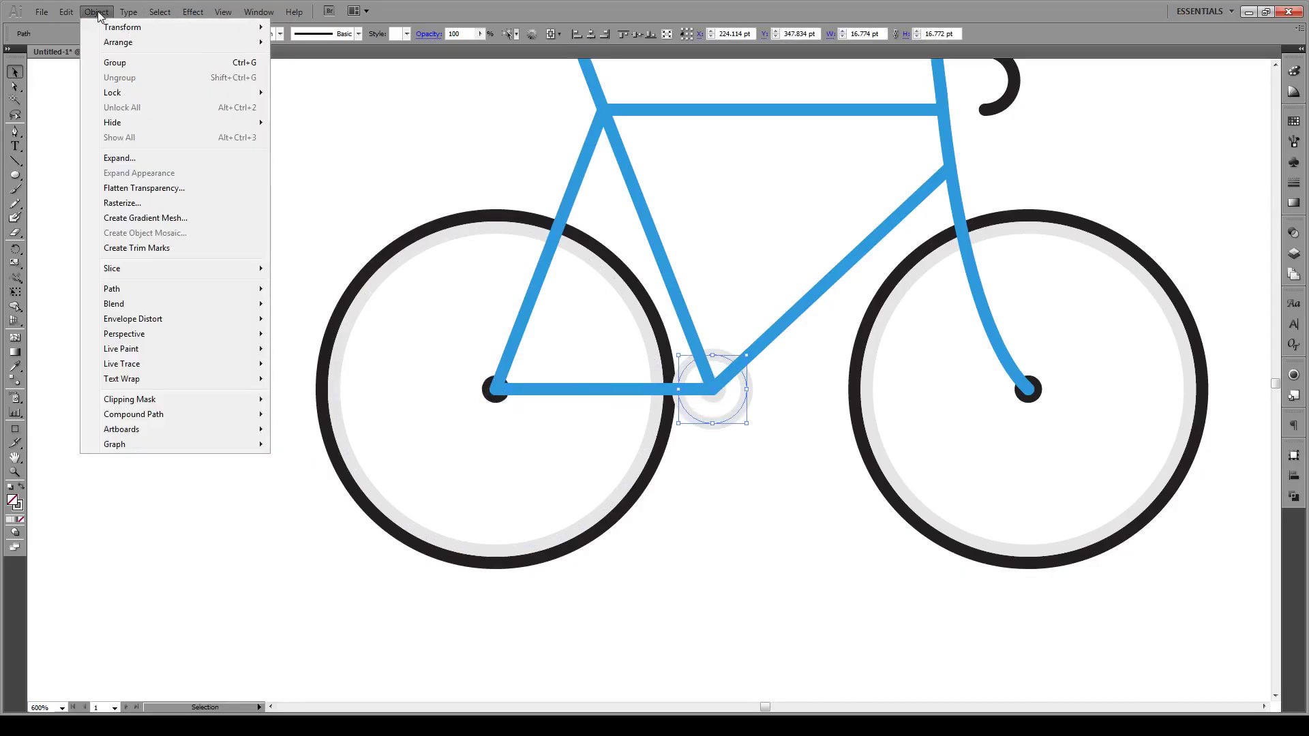
mouse_move(181, 299)
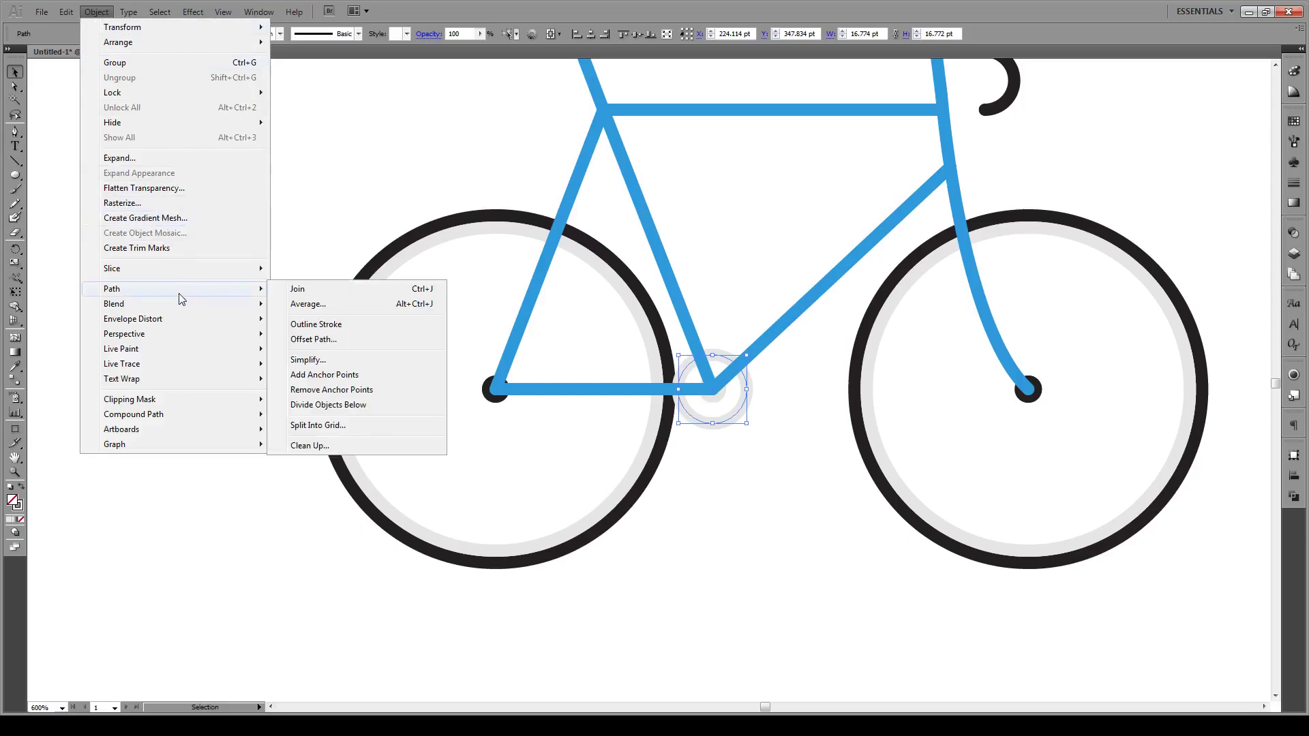
left_click(334, 341)
left_click_drag(620, 328, 742, 221)
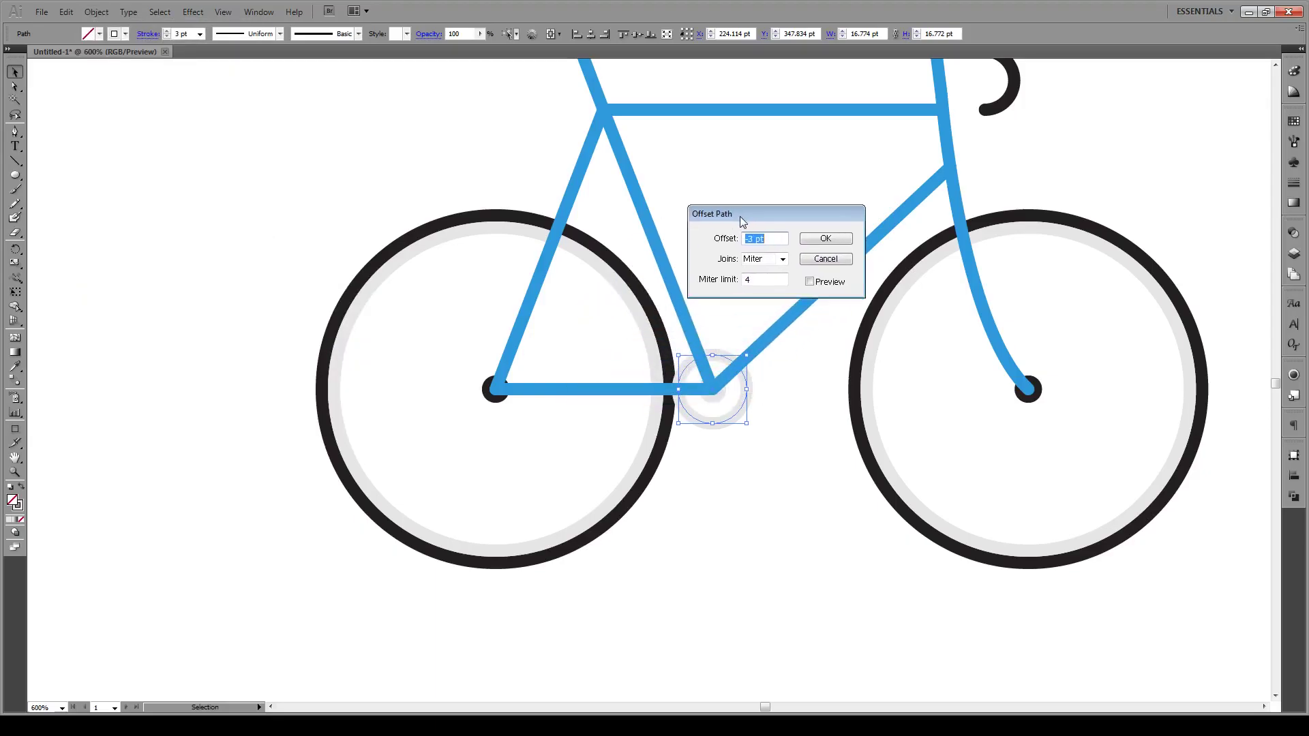
type("1")
left_click(830, 282)
left_click(829, 244)
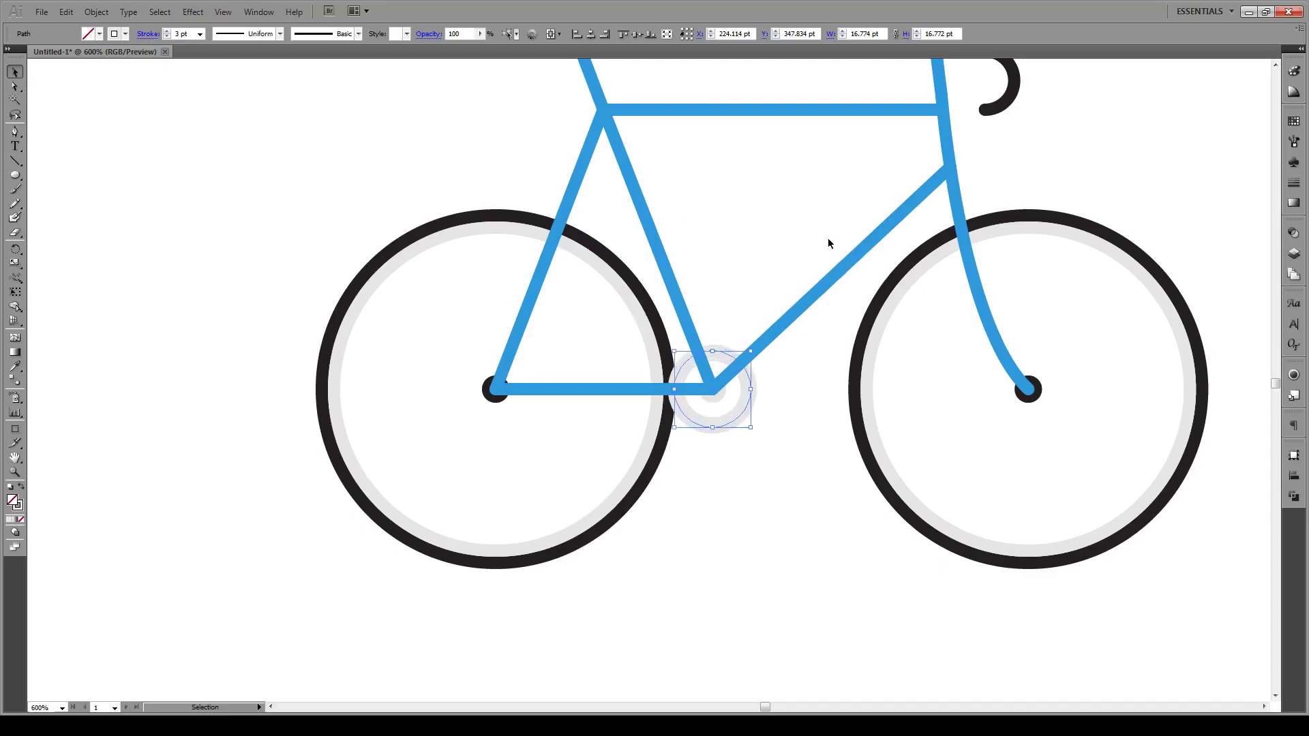
Step: Give the offset ring the front tyre's black stroke using the Eyedropper and bring it in front of the grey ring
key("i")
left_click(873, 306)
key("v")
right_click(723, 428)
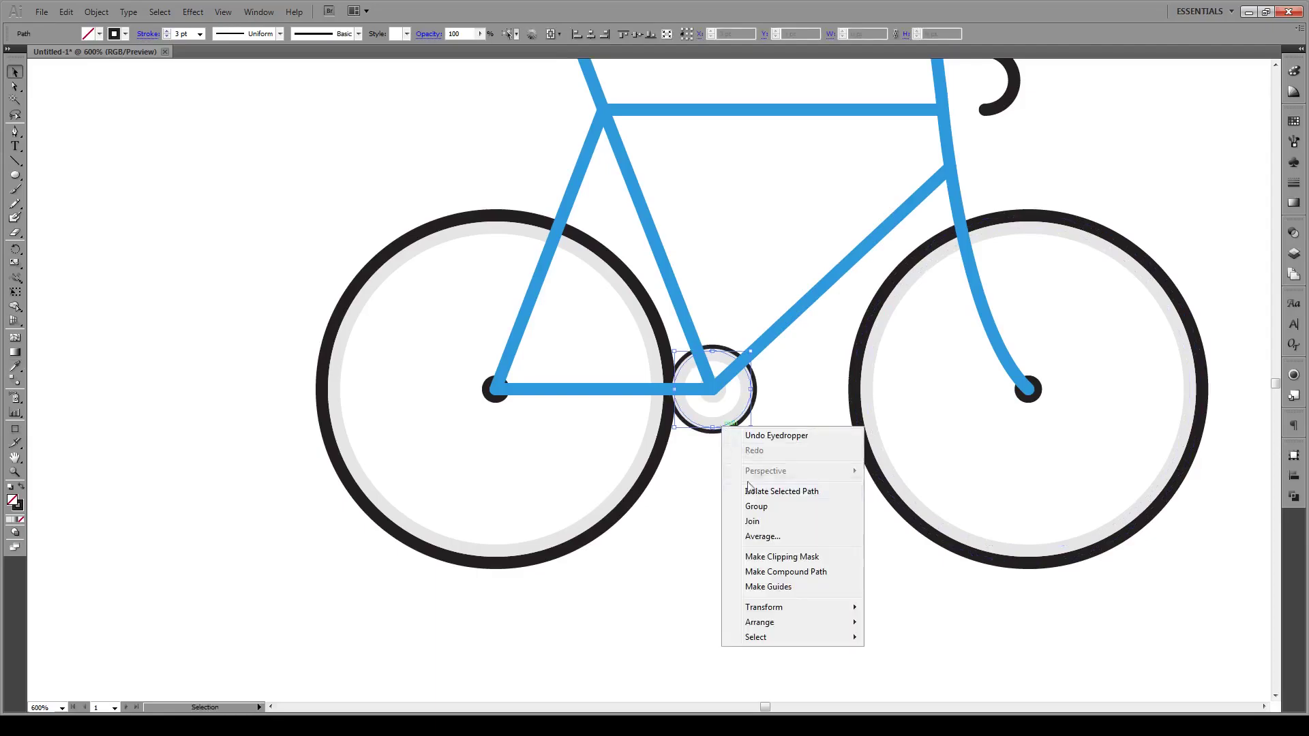
mouse_move(770, 624)
left_click(923, 636)
left_click(718, 501)
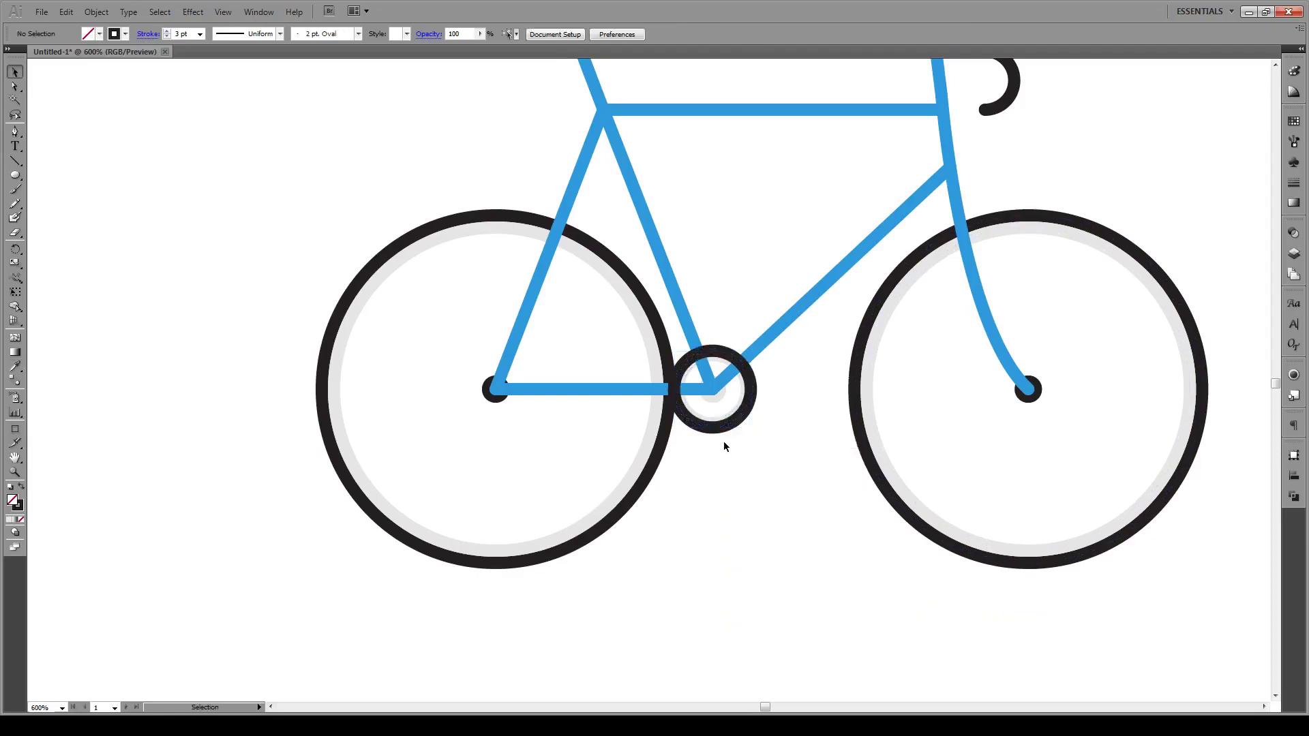
Step: Copy the black ring and the rear wheel's hub together about 54.6 pt straight down, below the bicycle
left_click(721, 432)
left_click(495, 402, "shift")
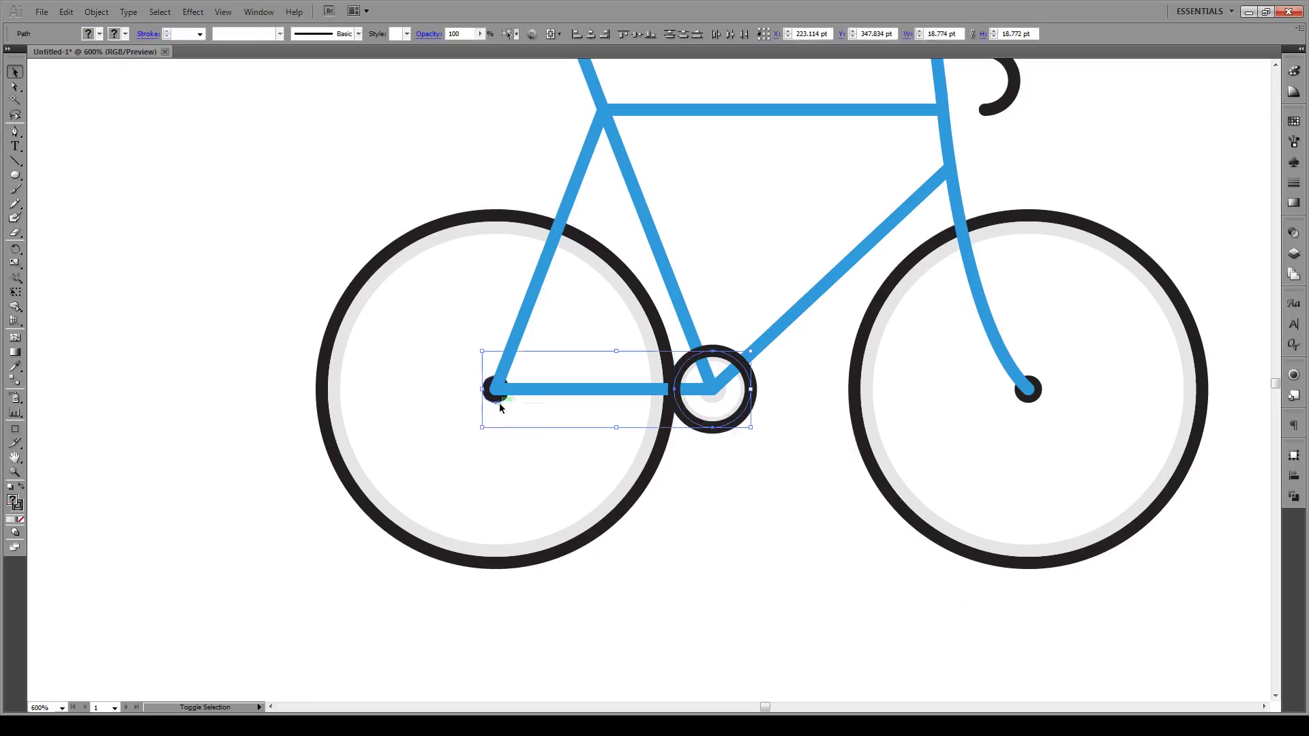
left_click_drag(719, 426, 720, 646)
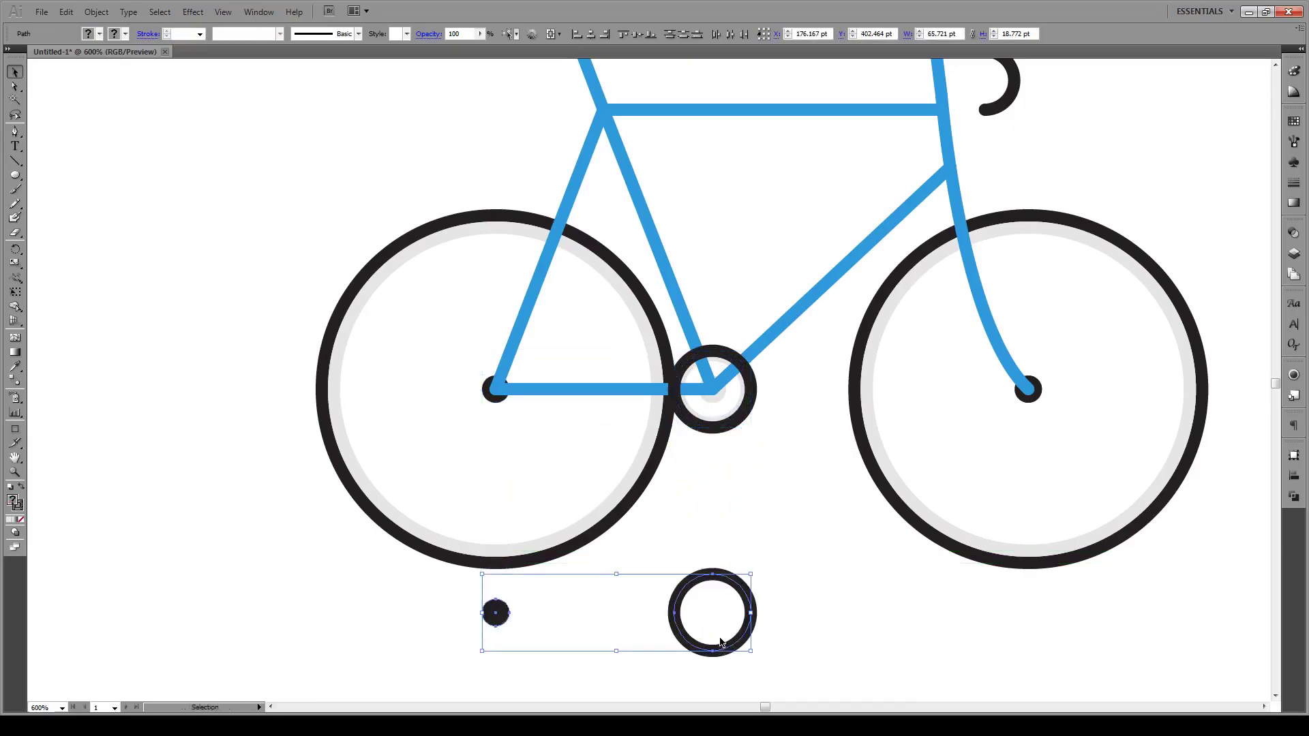
Step: Fill the copied black ring with mid grey, RGB 196, 196, 196
left_click(775, 585)
left_click(750, 599)
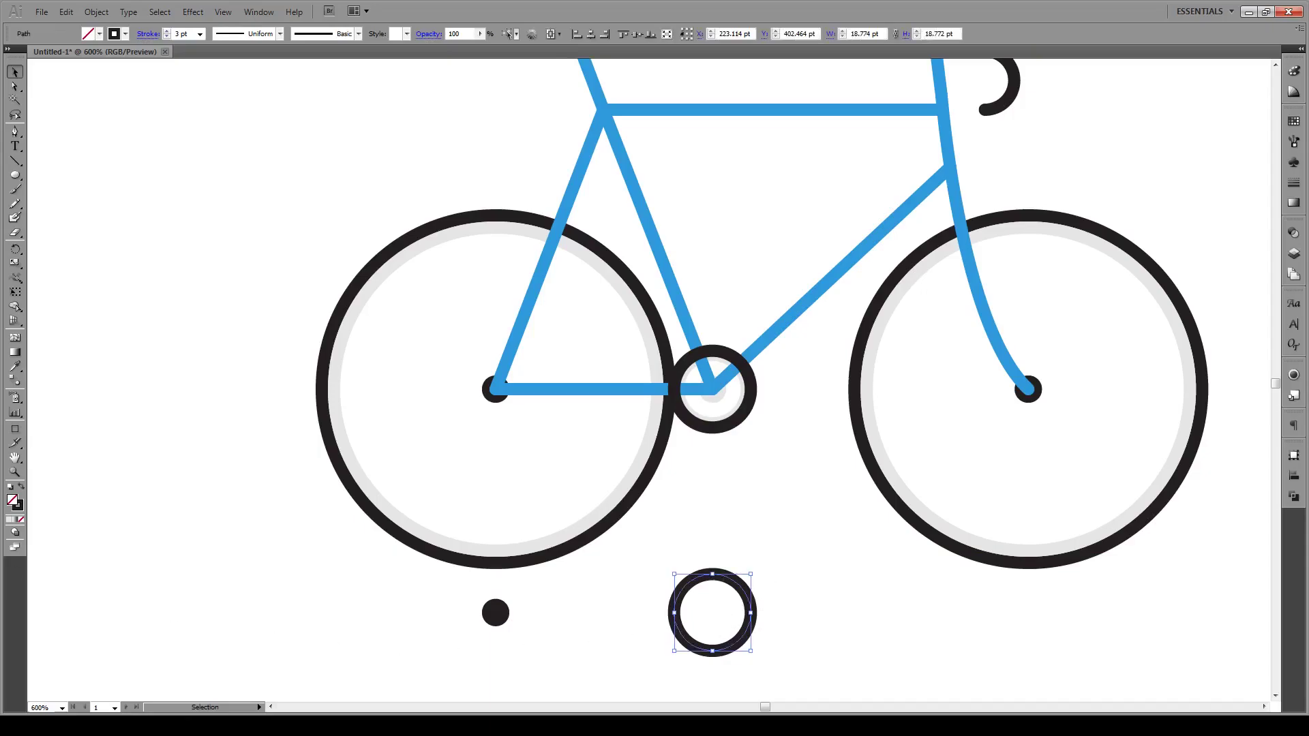
double_click(13, 502)
left_click(482, 318)
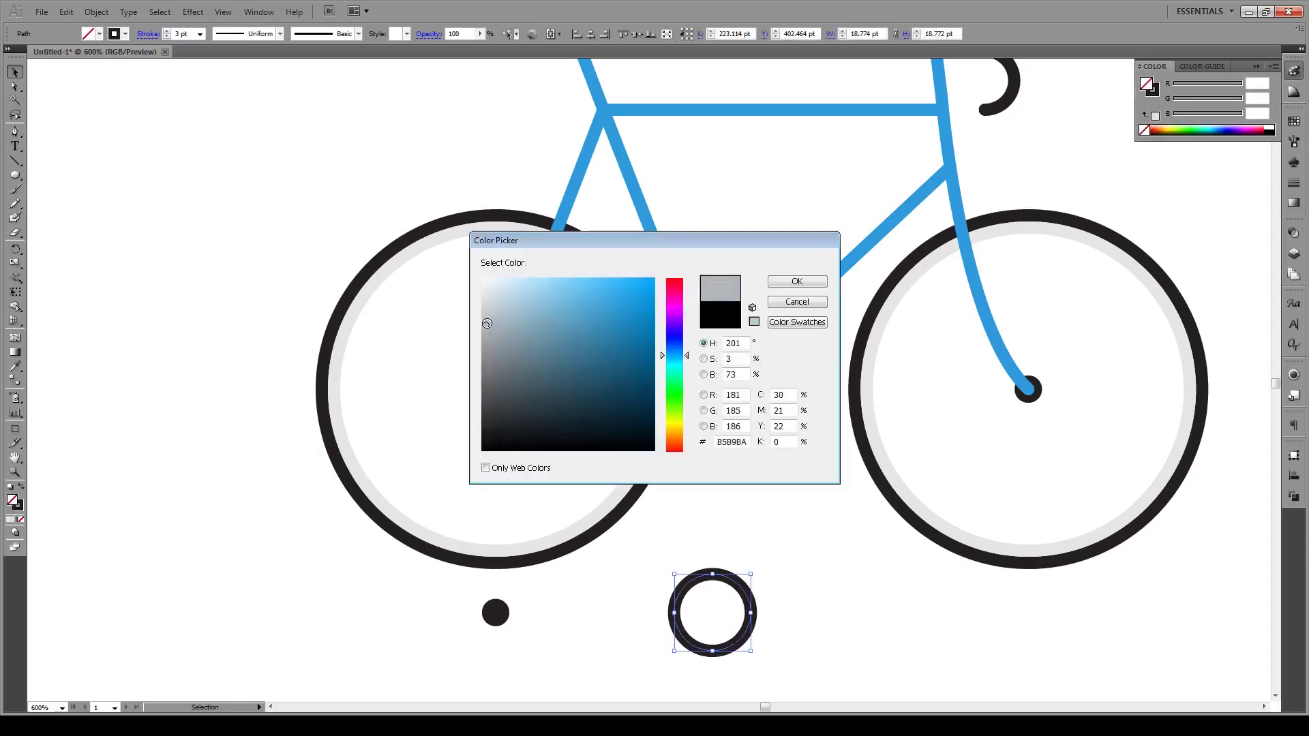
left_click(779, 281)
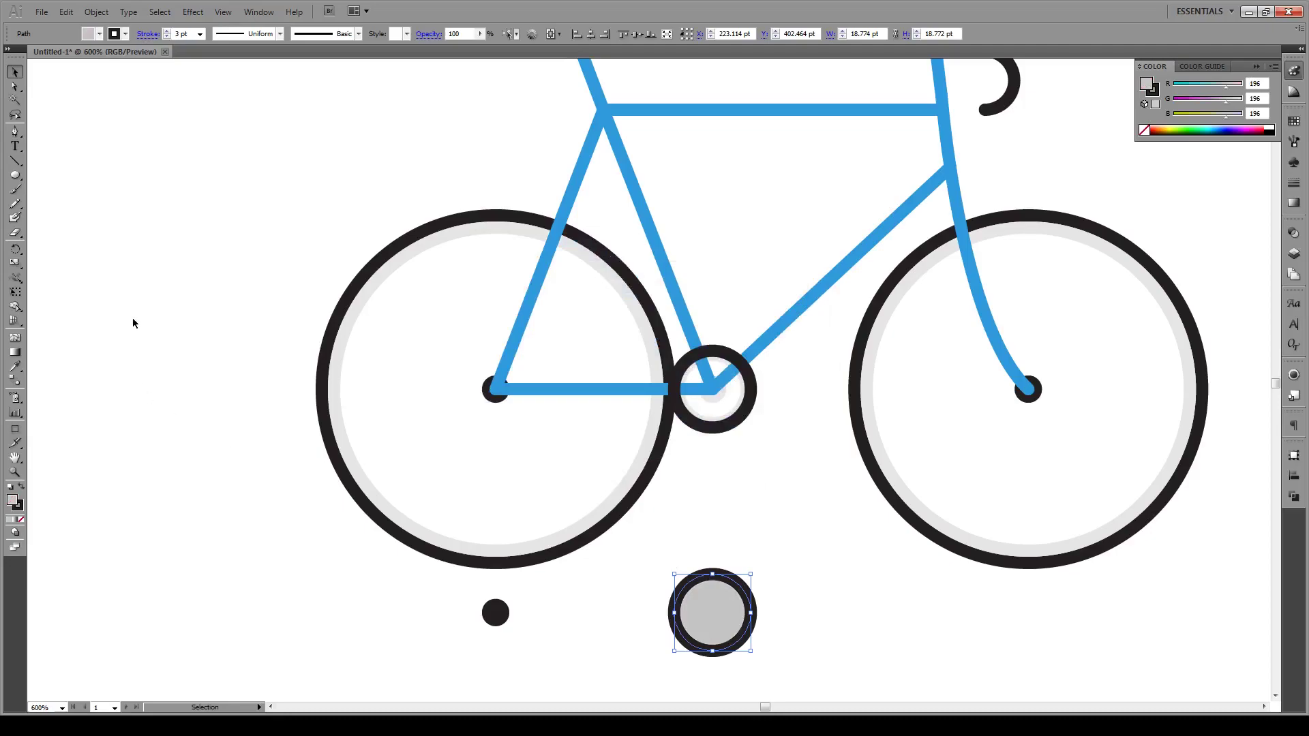
Step: Draw a strokeless black rectangle about 15.3 by 3.3 pt between the copies and stretch its left corners to the hub copy's upper and lower edges
left_click_drag(26, 176, 68, 181)
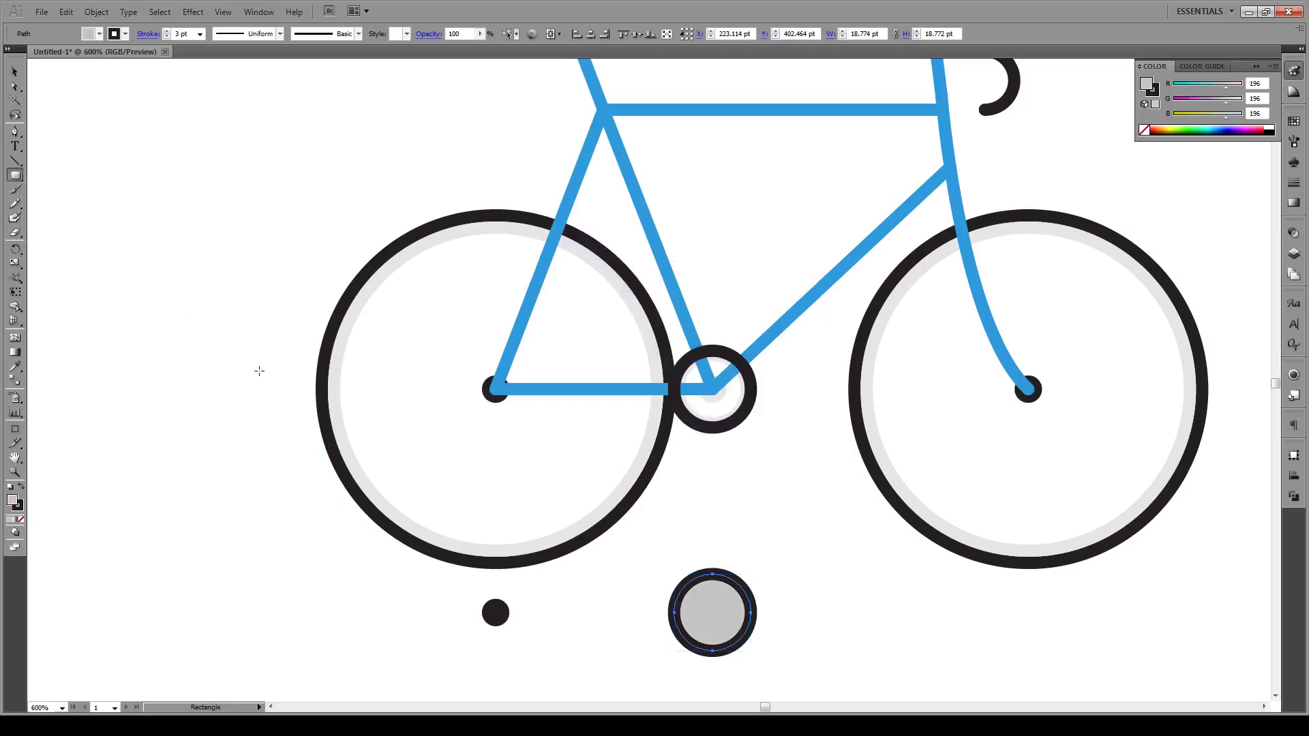
left_click_drag(556, 600, 630, 625)
key("a")
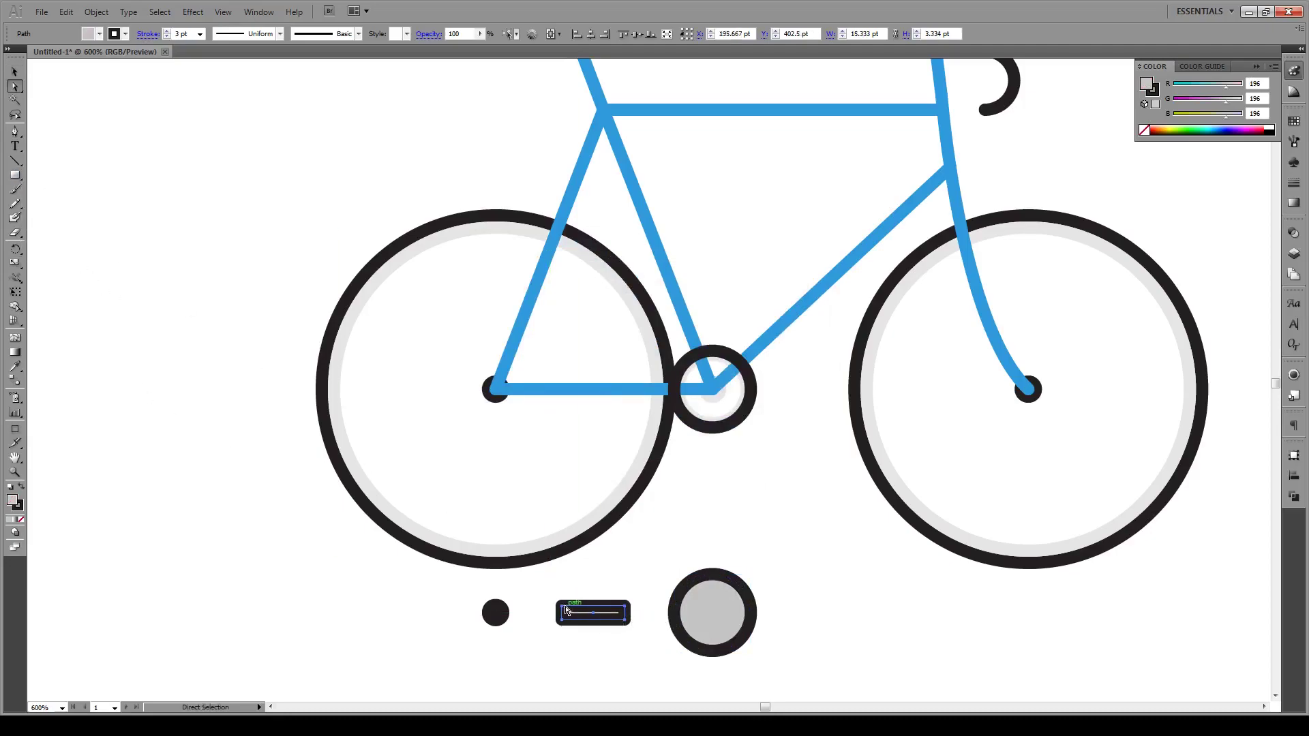
left_click(565, 608)
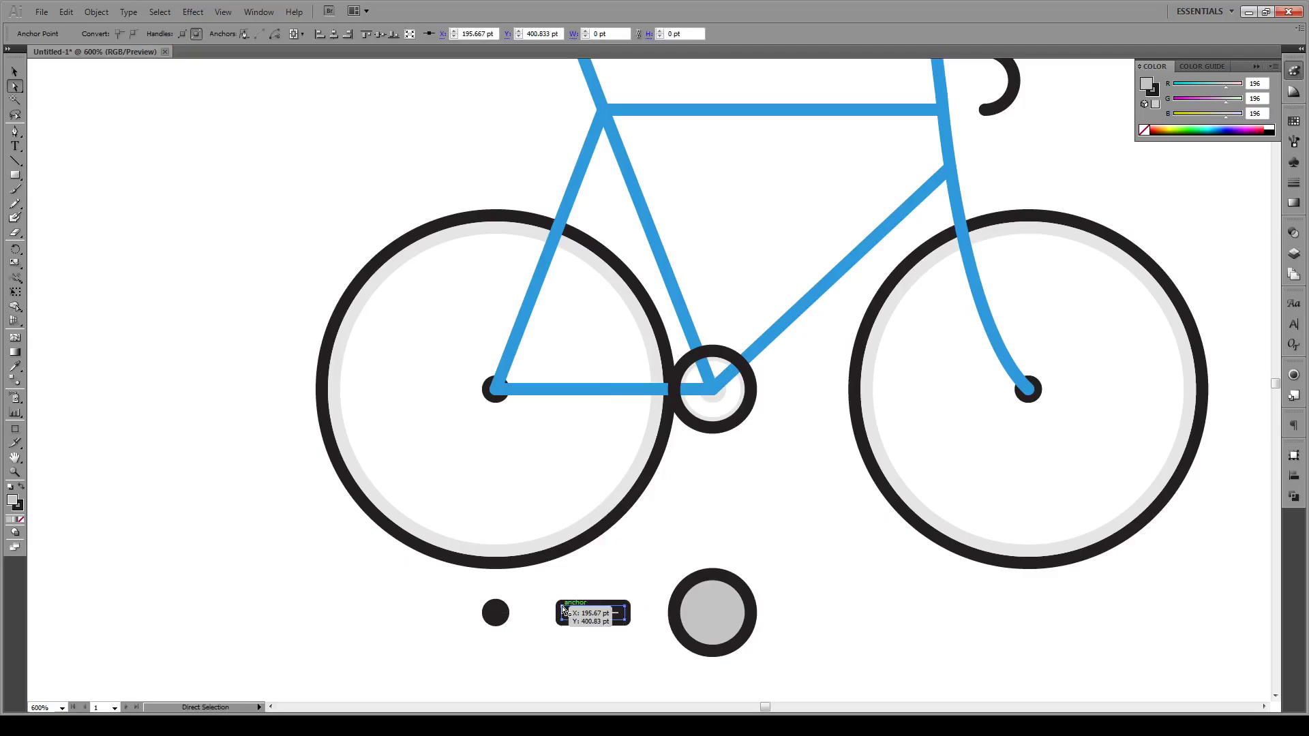
left_click(21, 488)
left_click(20, 519)
mouse_move(563, 612)
left_mouse_down()
mouse_move(497, 605)
mouse_move(560, 622)
mouse_move(495, 625)
left_mouse_up()
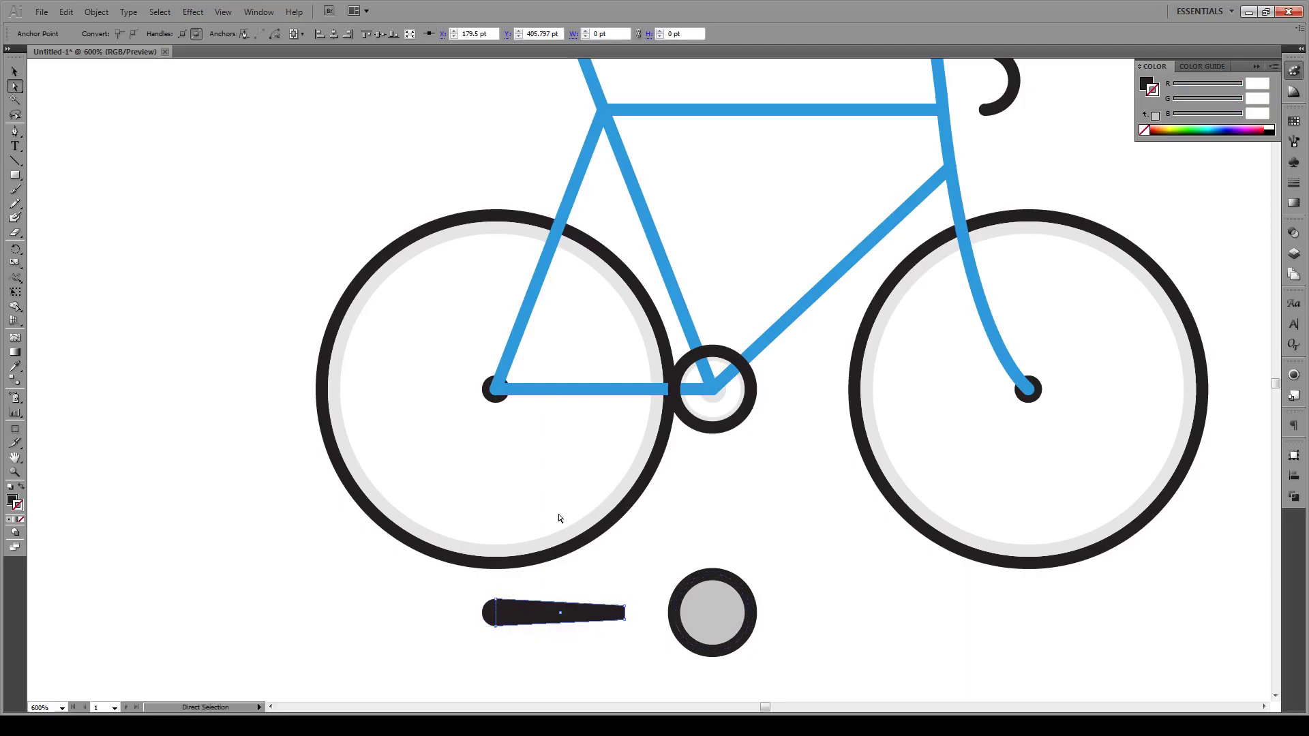
Step: Expand the fill and stroke of the grey-filled ring copy into shapes
key("v")
left_click(719, 615)
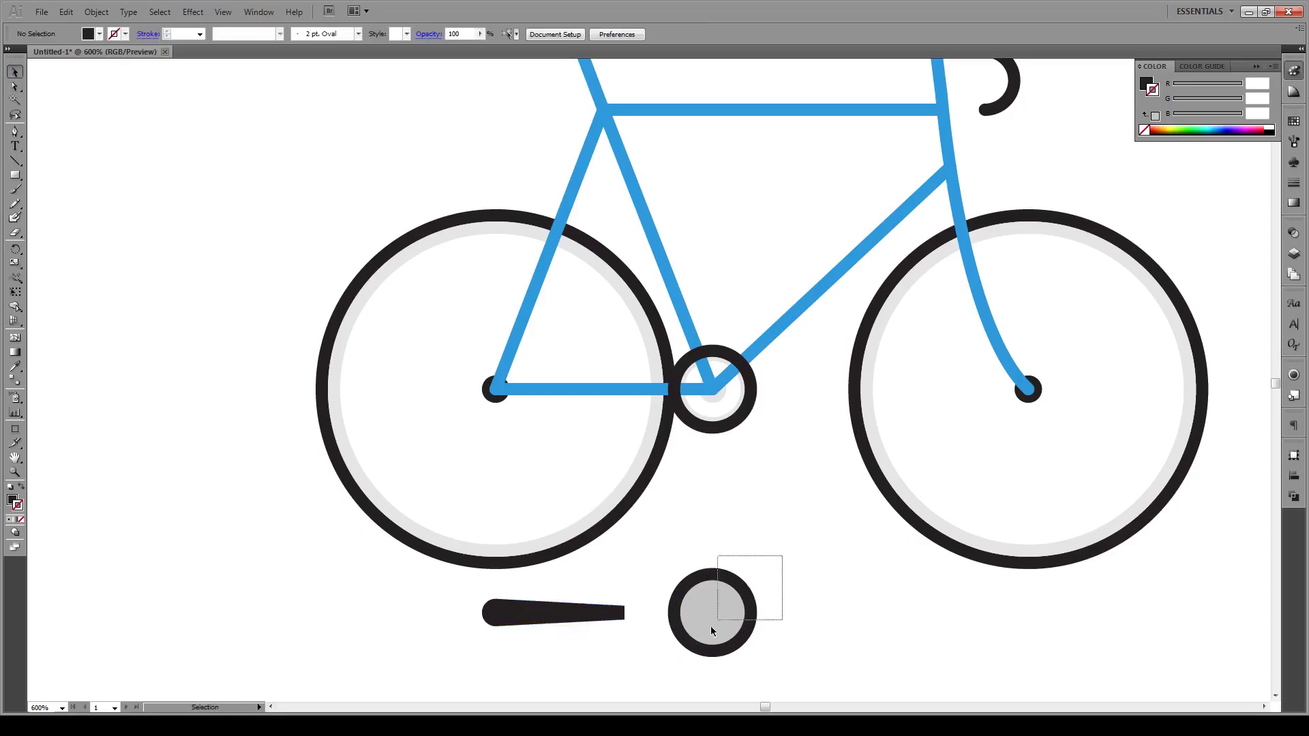
left_click(96, 11)
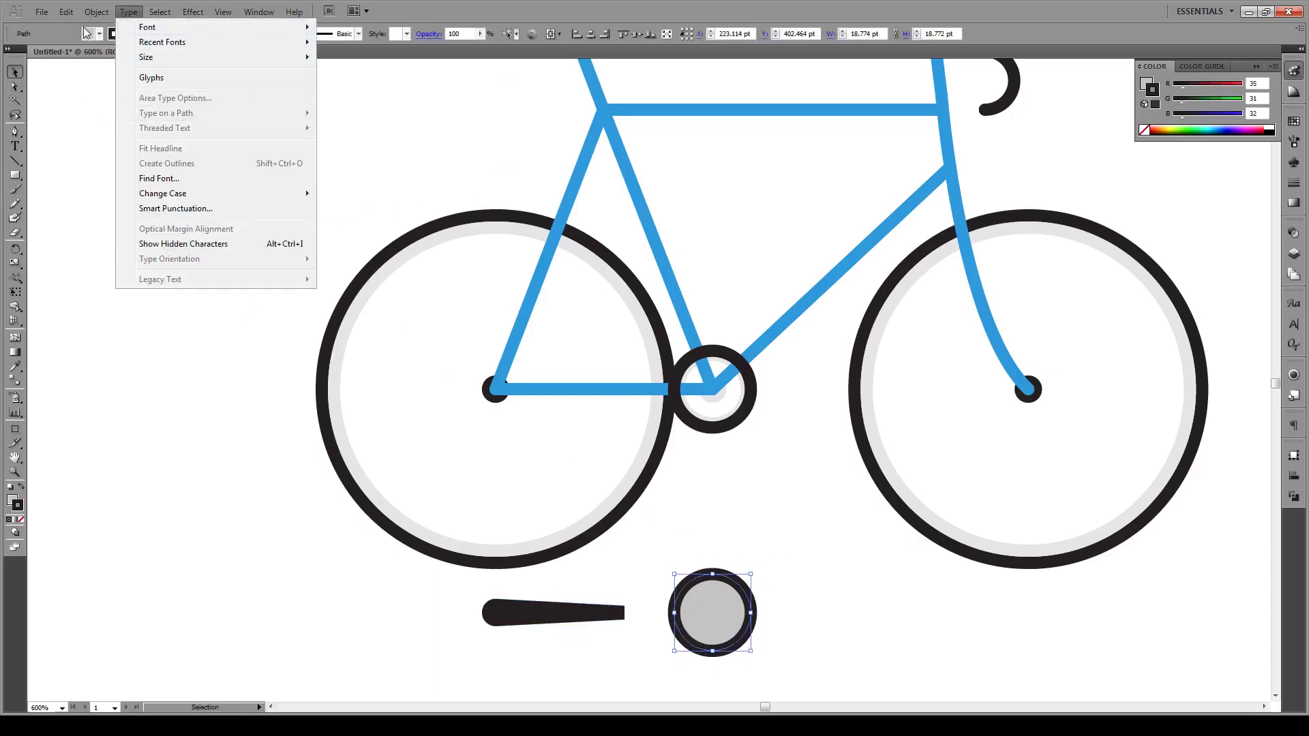
left_click(139, 161)
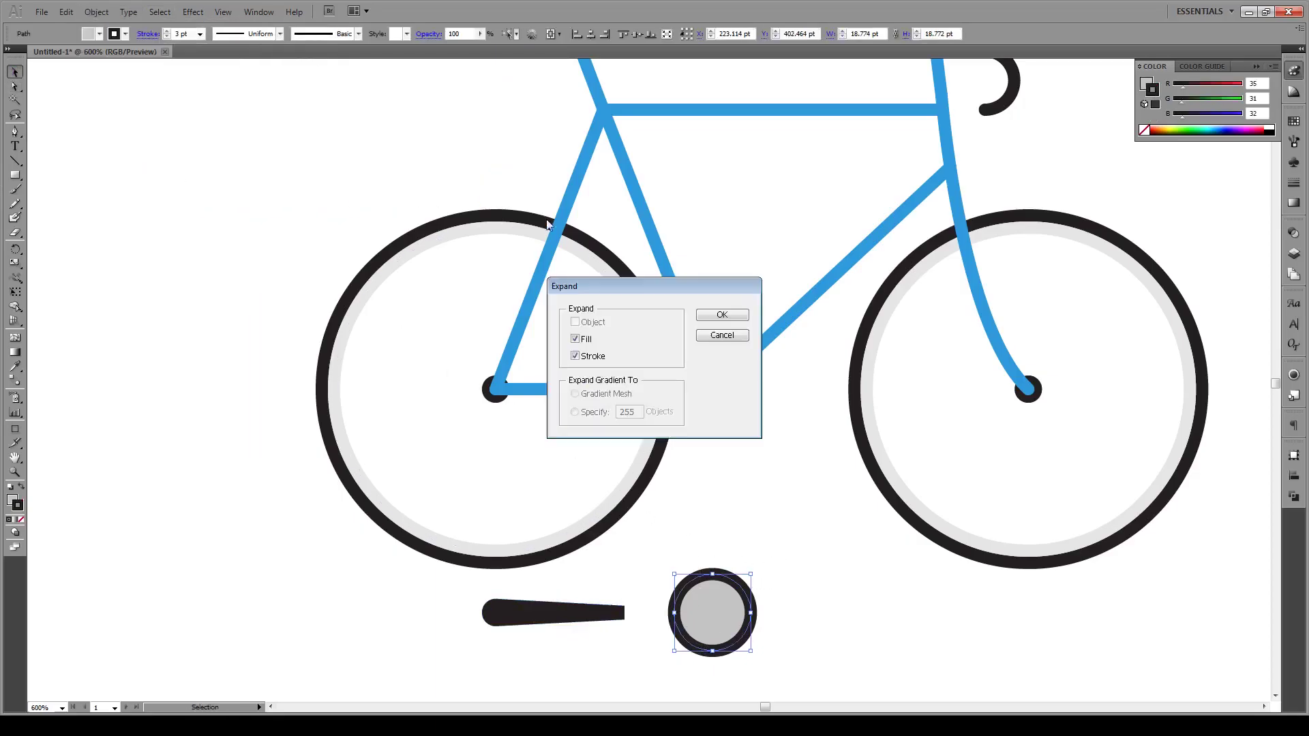
left_click(722, 315)
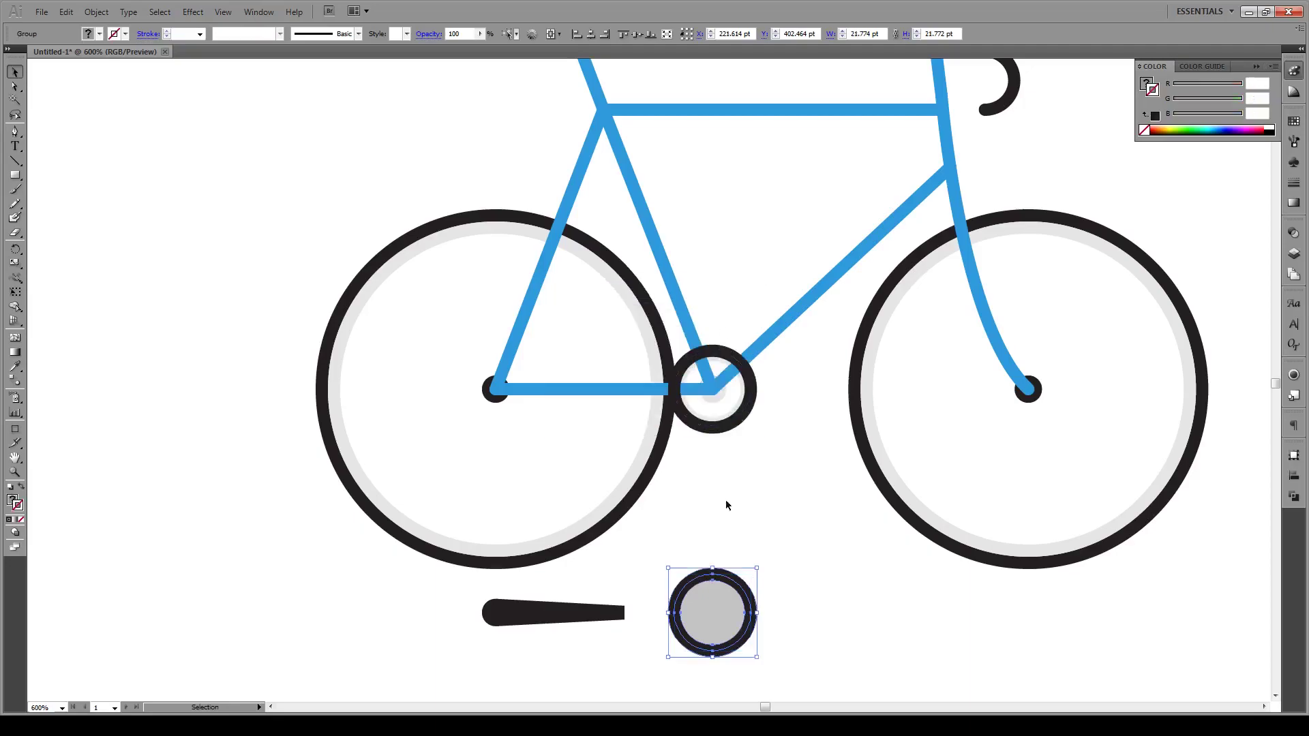
left_click(780, 510)
Step: Stretch the black bar's two right corners to the uppermost and lowest points of the expanded ring copy
scroll(777, 509, "down", 2)
key("a")
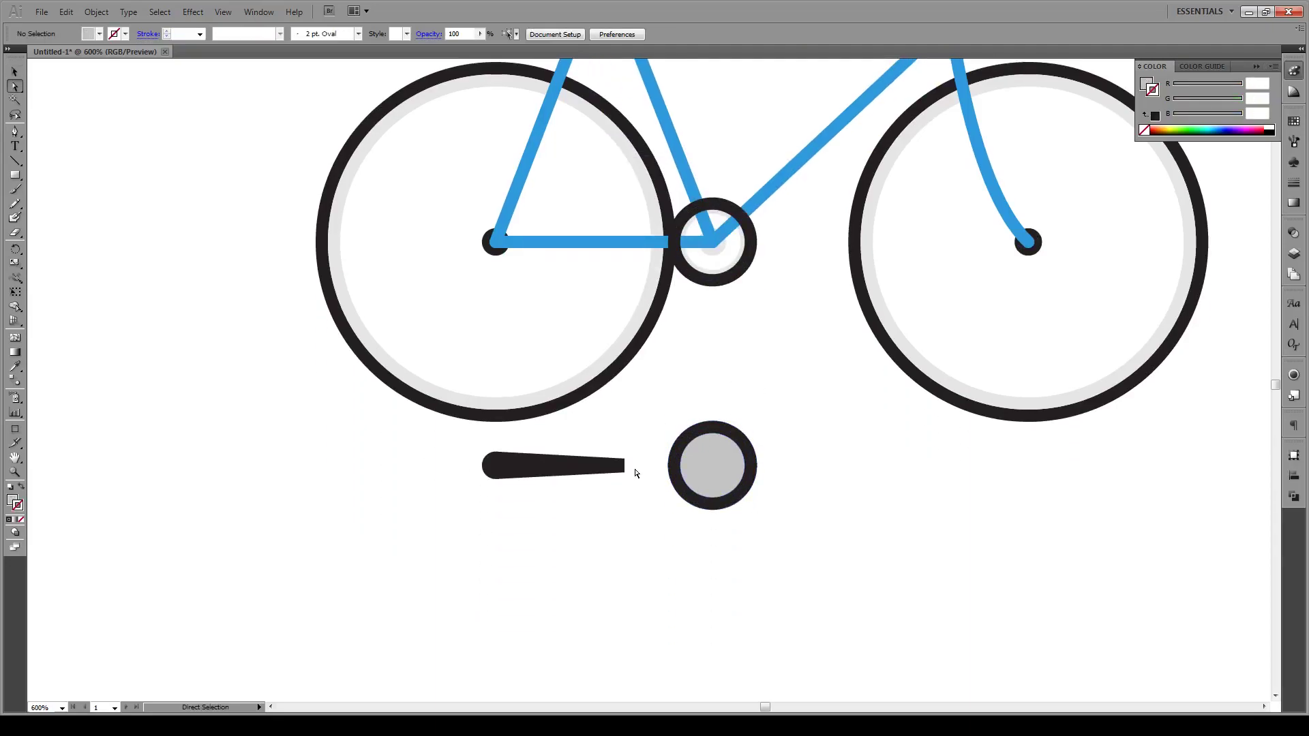
left_click_drag(622, 462, 712, 421)
left_click_drag(624, 472, 712, 511)
Step: Unite the hub copy, the tapered black bar and the ring copy into one shape
key("v")
left_click_drag(793, 442, 418, 538)
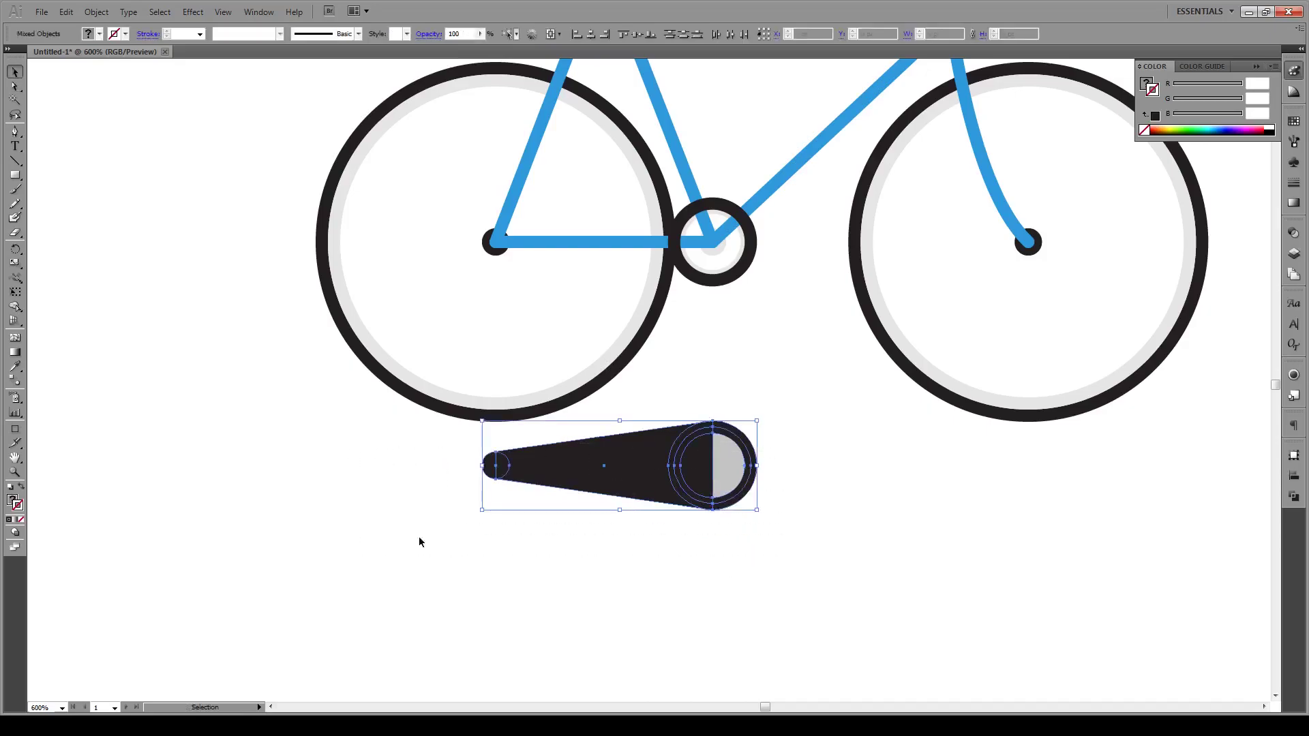
left_click(1288, 479)
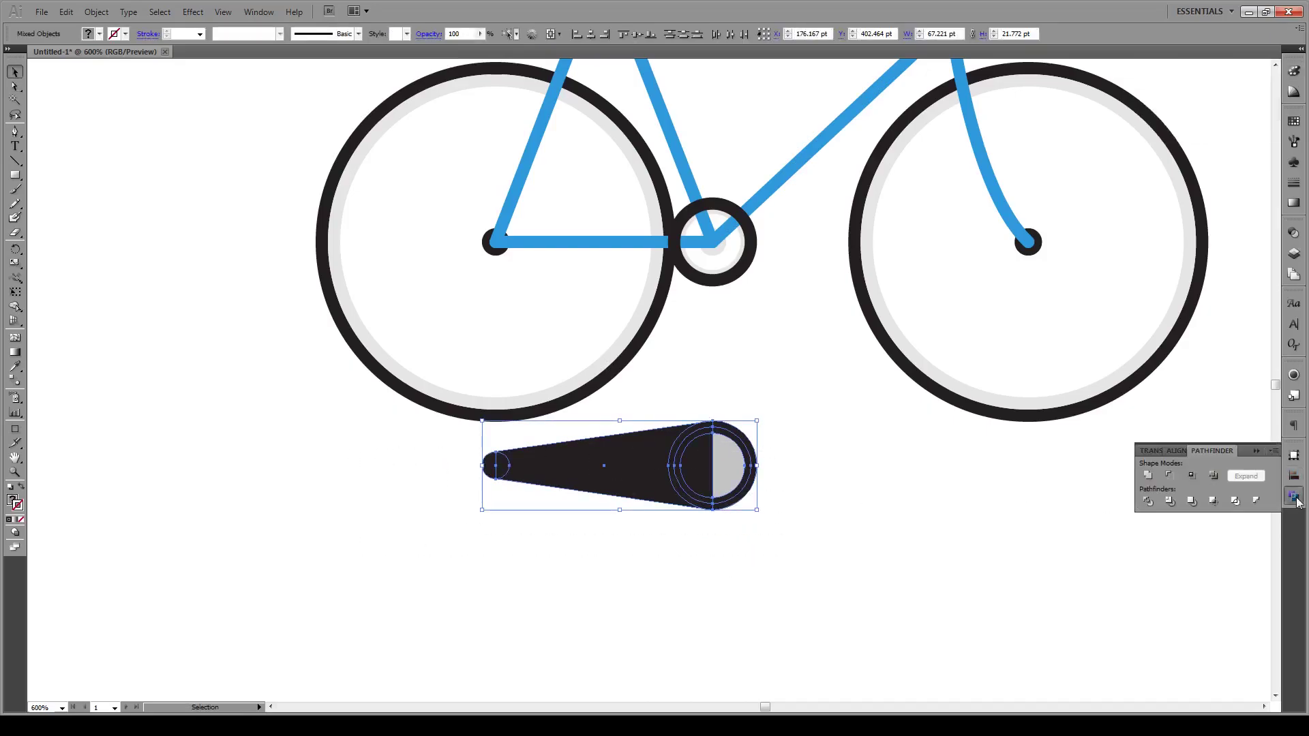
left_click(1151, 477)
left_click(778, 406)
Step: Turn the united teardrop shape into an outline with no fill and a black 3 pt stroke
left_click_drag(779, 407, 708, 510)
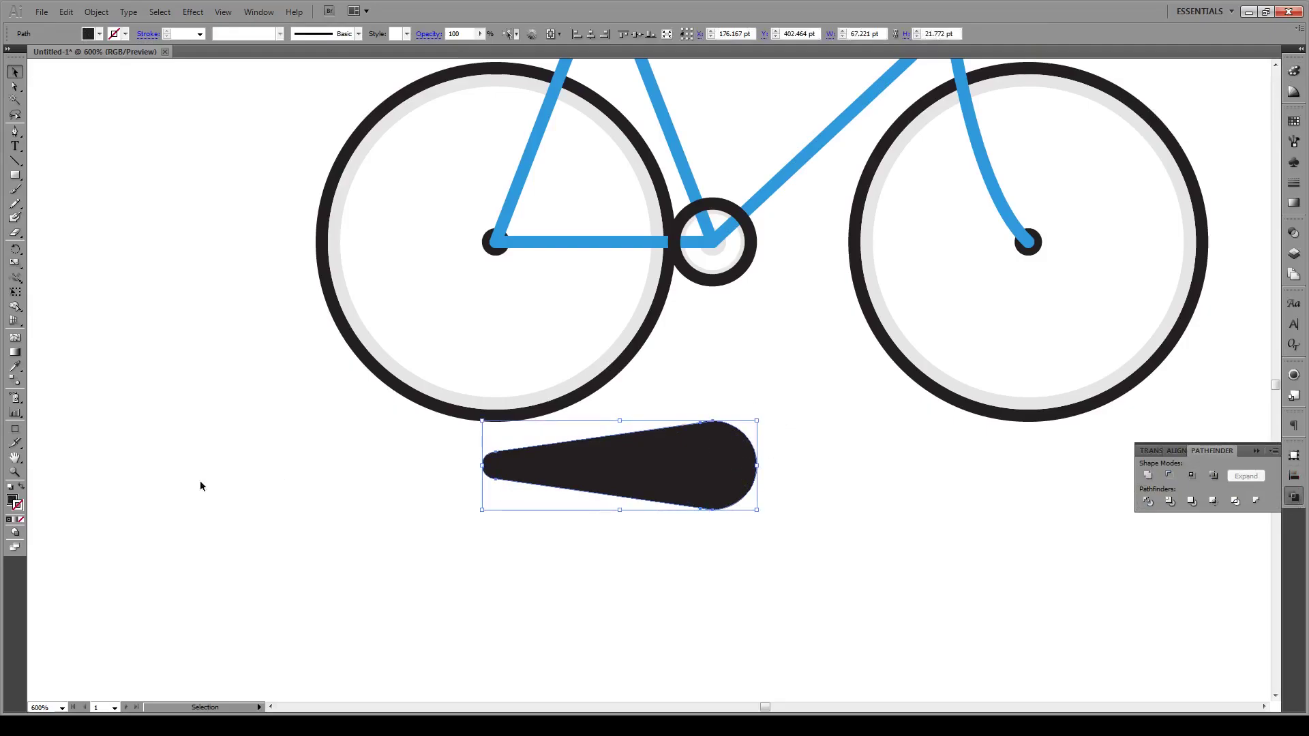
left_click(22, 489)
left_click(200, 33)
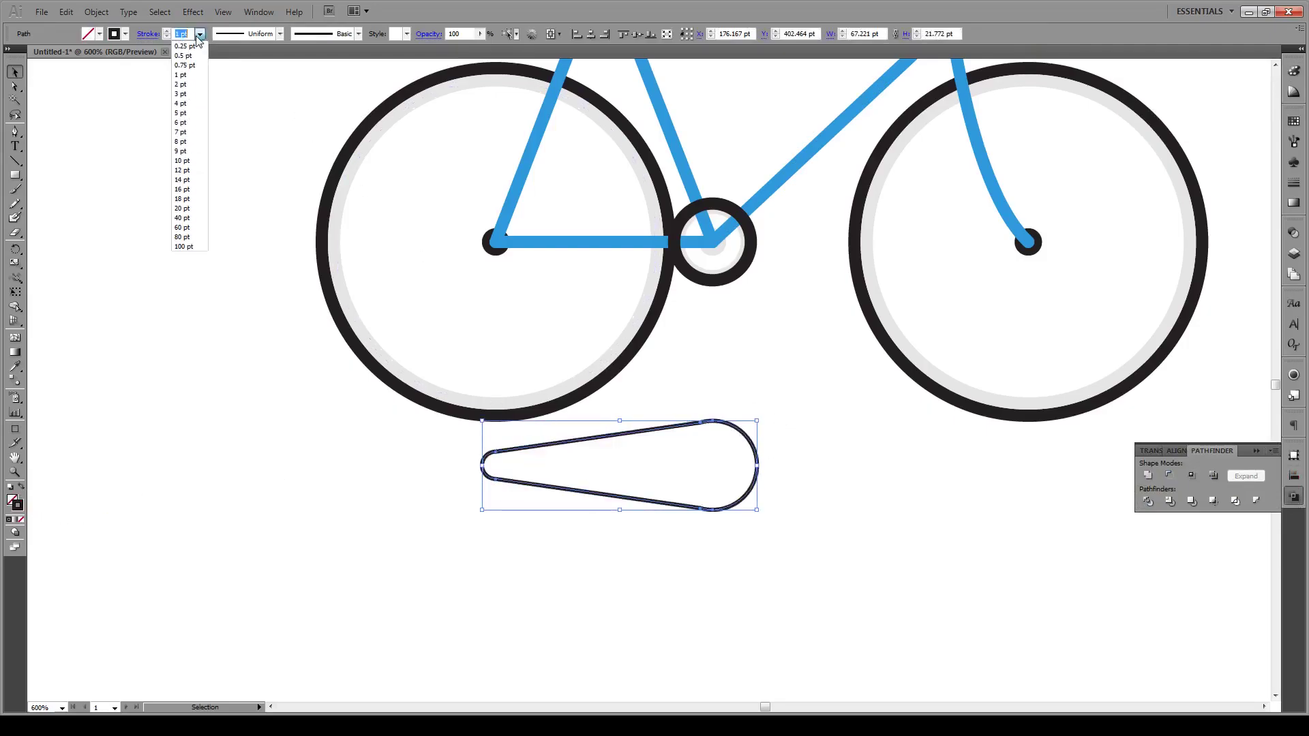
left_click(202, 103)
Step: Move the black outline straight up onto the bicycle so it wraps the rear hub and the chainring as a chain
scroll(202, 103, "up", 3)
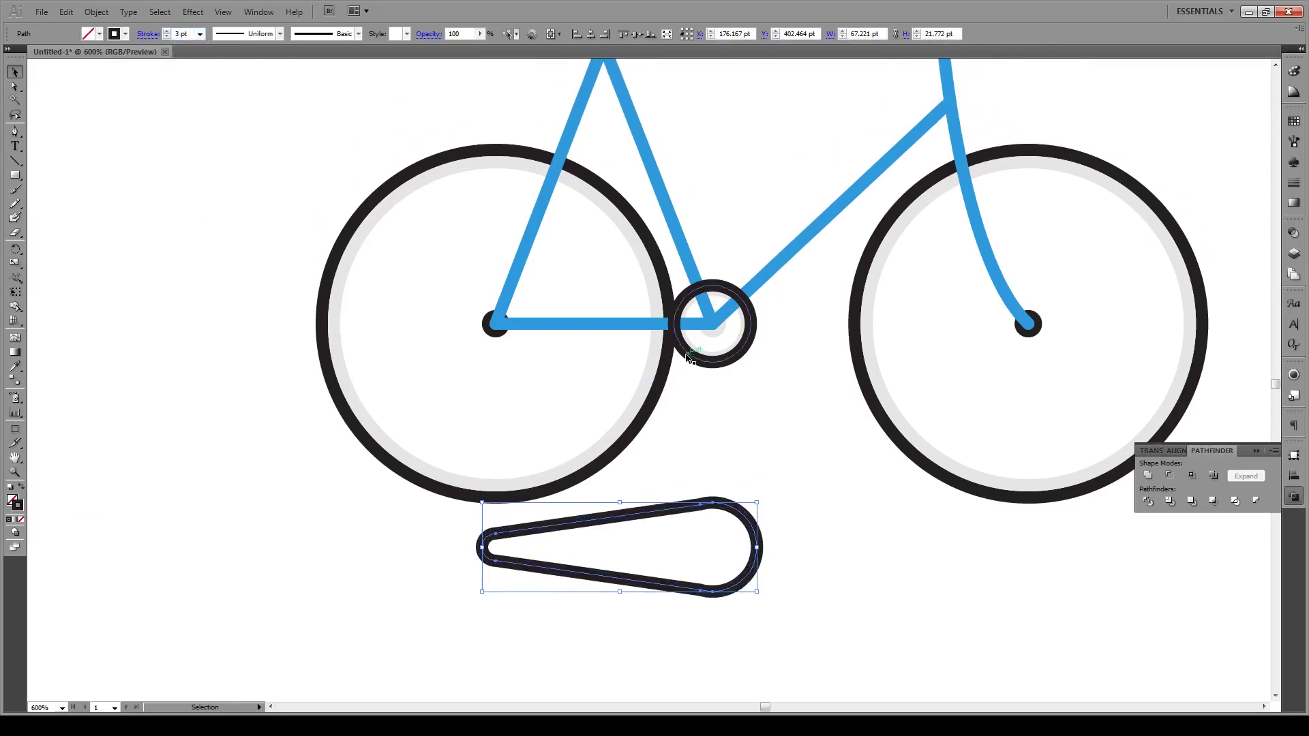
left_click_drag(716, 513, 718, 291)
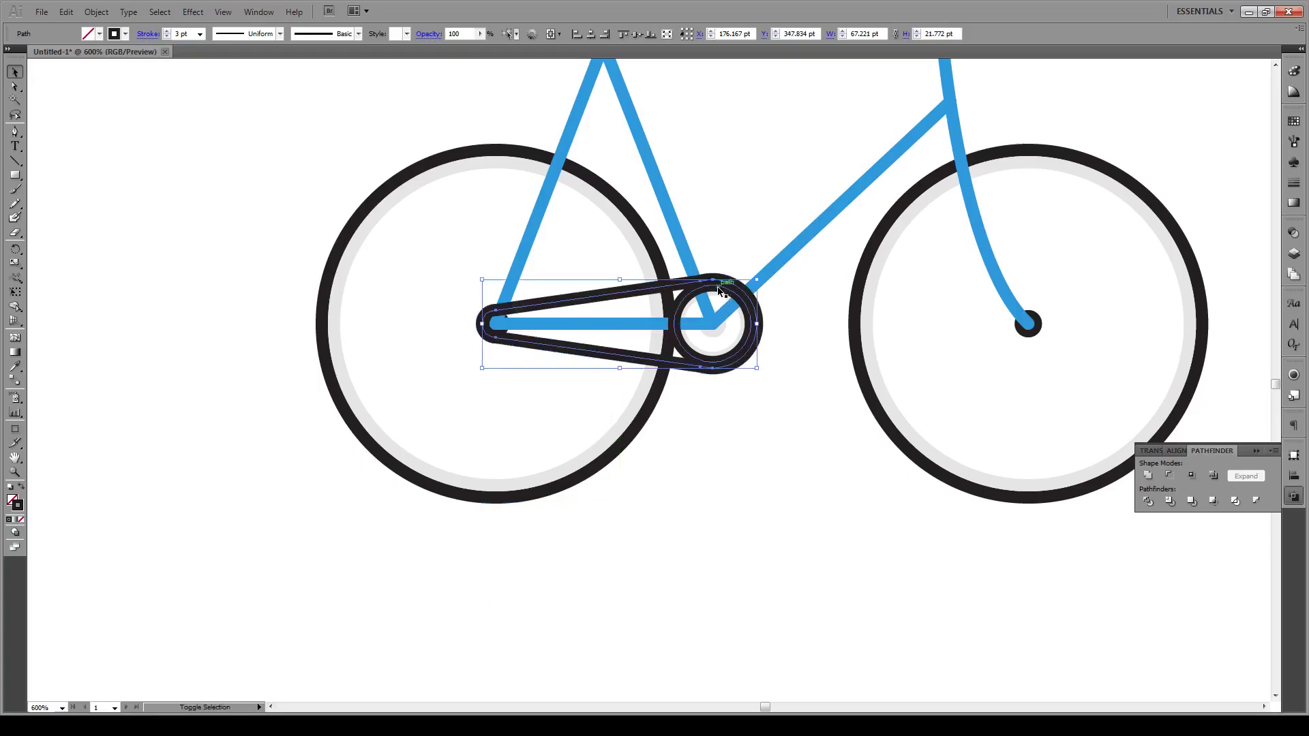
left_click(770, 447)
Step: Start the saddle outline with the Pen tool above the seat post as a short curved nose, with black fill and no stroke
scroll(613, 381, "down", 1)
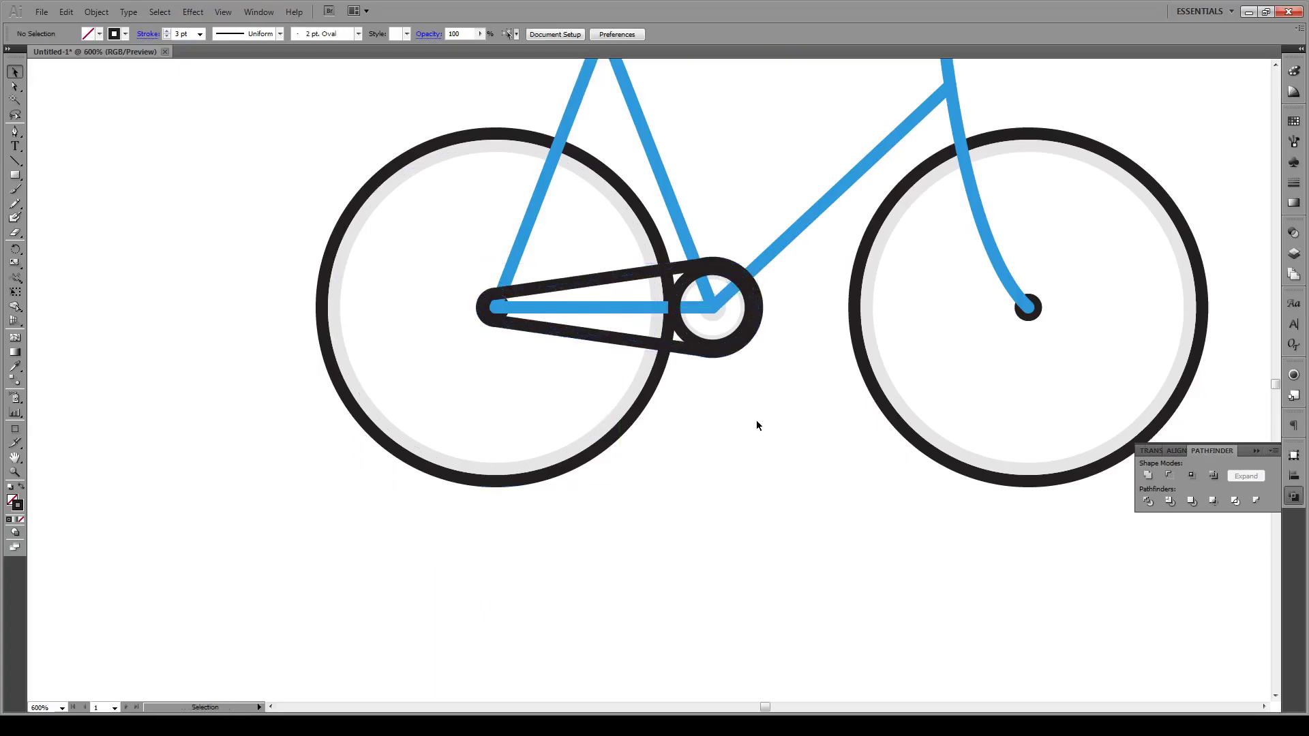
scroll(715, 450, "up", 4)
scroll(575, 321, "down", 2)
scroll(703, 363, "up", 2)
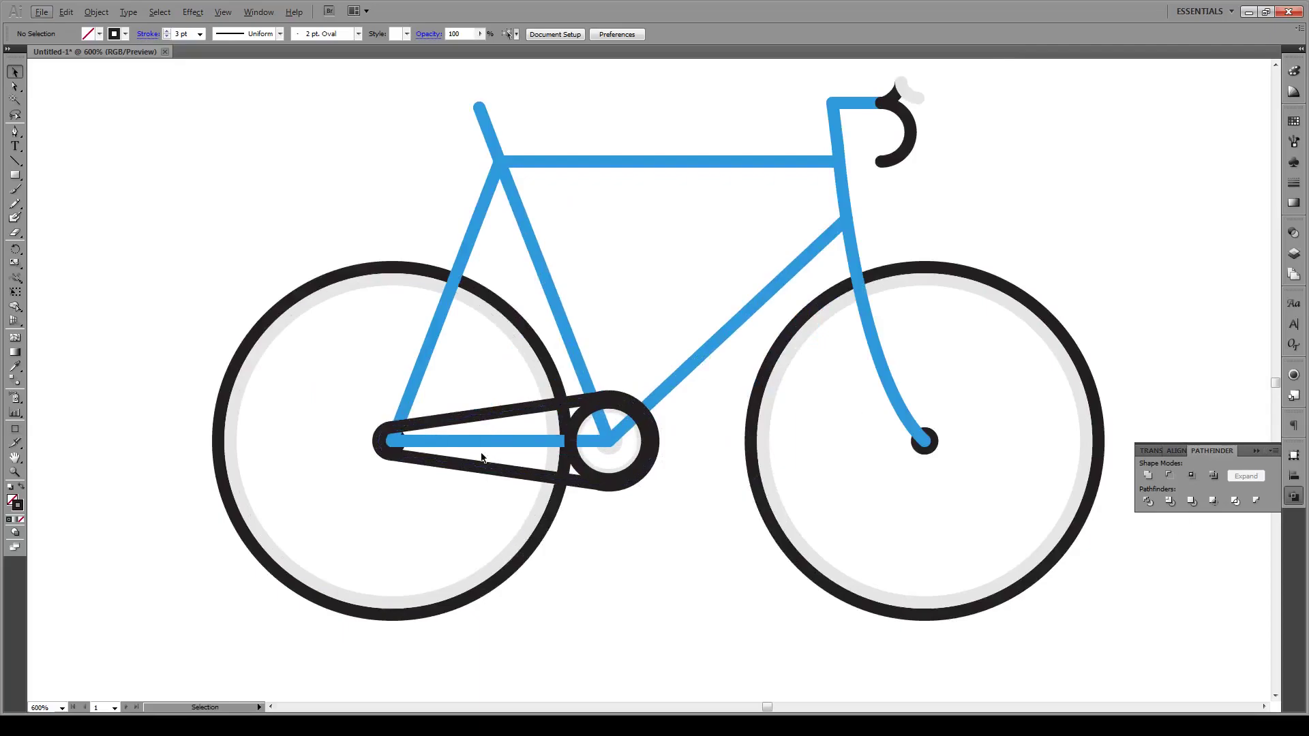
scroll(649, 262, "up", 5)
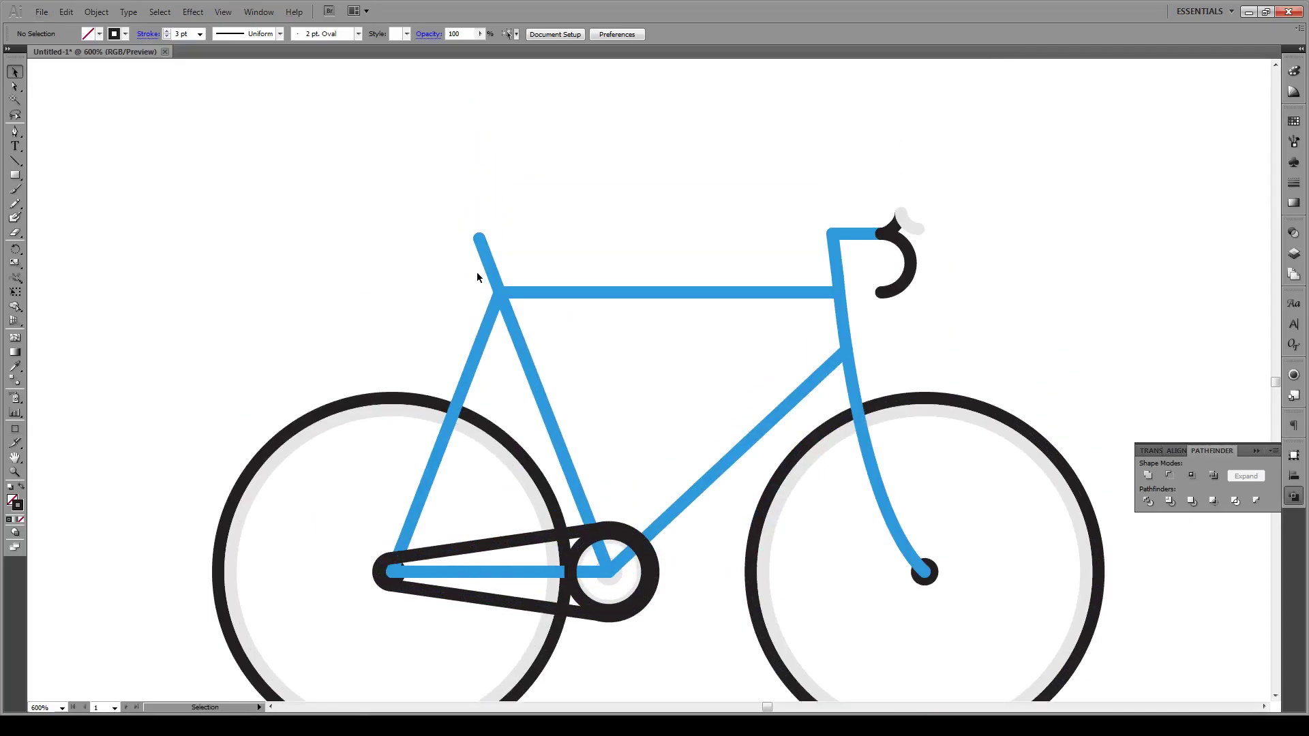
scroll(436, 211, "up", 1)
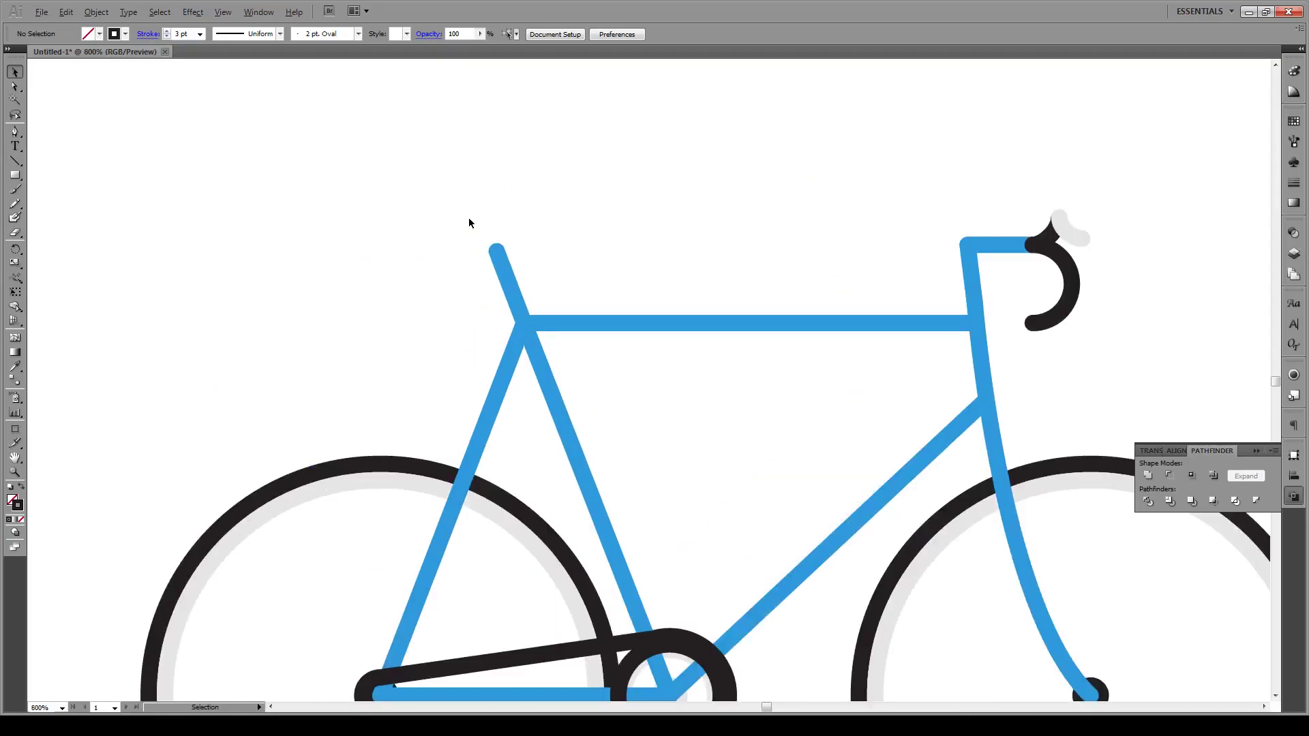
scroll(470, 218, "down", 2)
scroll(481, 218, "up", 2)
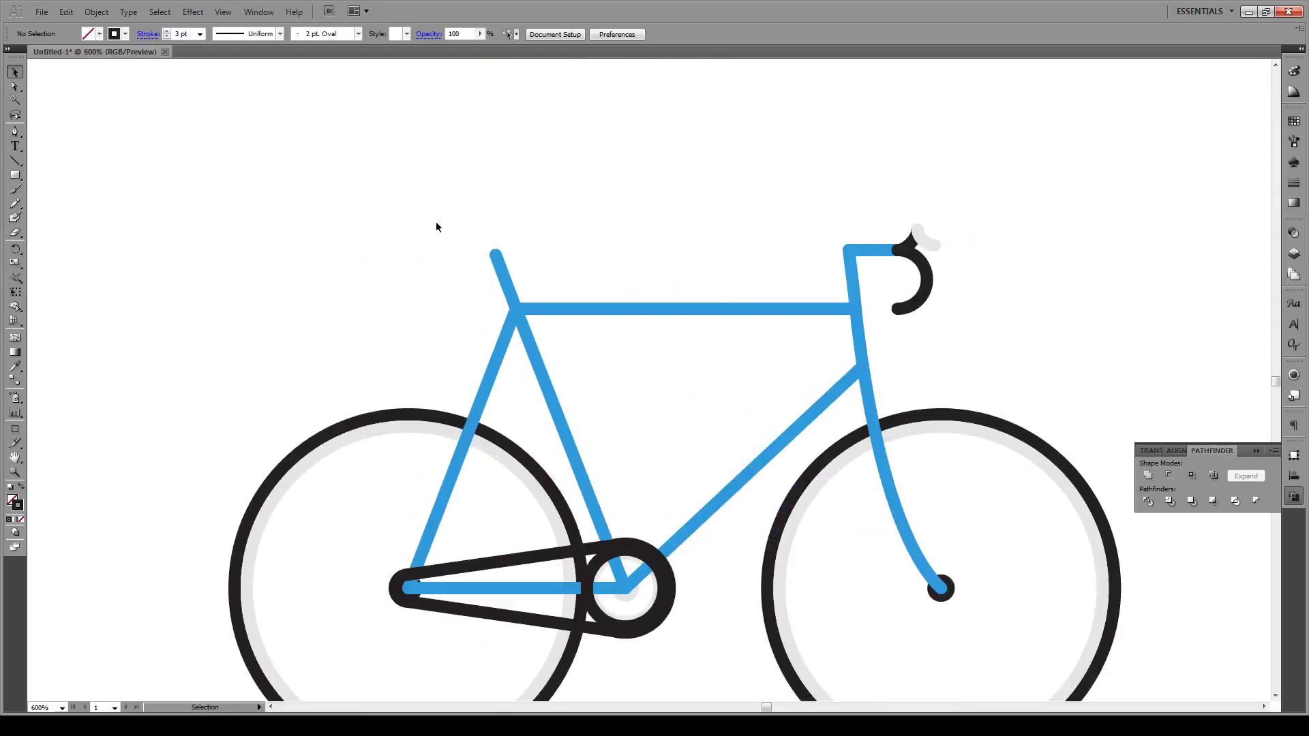
left_click(16, 132)
left_click(549, 249)
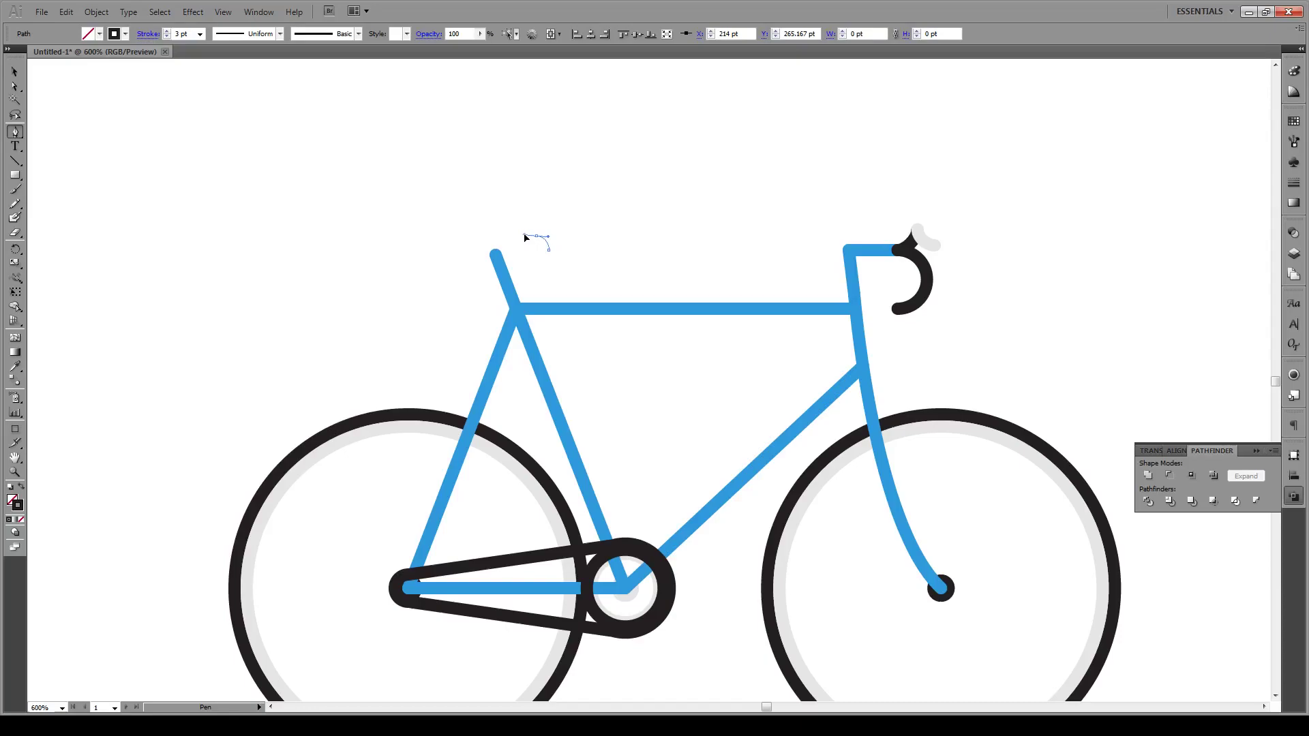
left_click(525, 236)
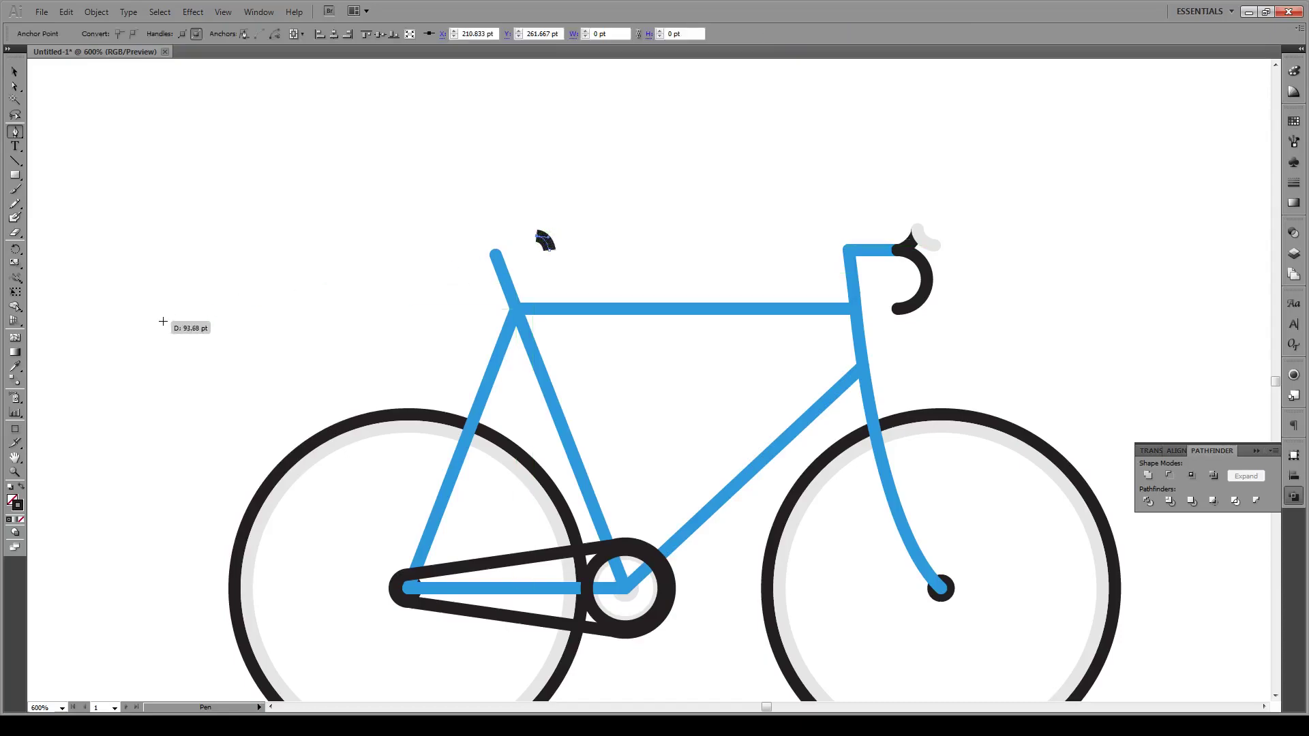
left_click(21, 486)
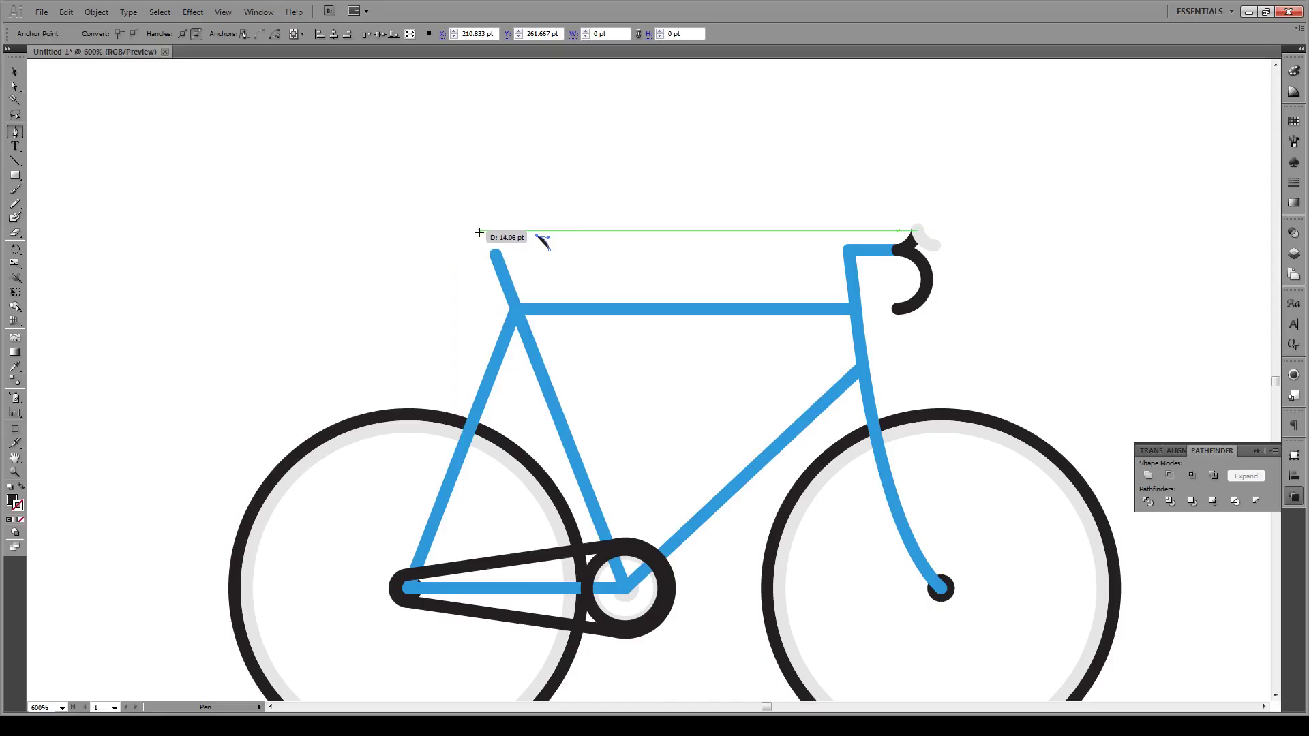
Step: Continue the saddle path along its upper edge, around the raised rear tip and curved underside, and close it at the nose
left_click_drag(475, 233, 467, 227)
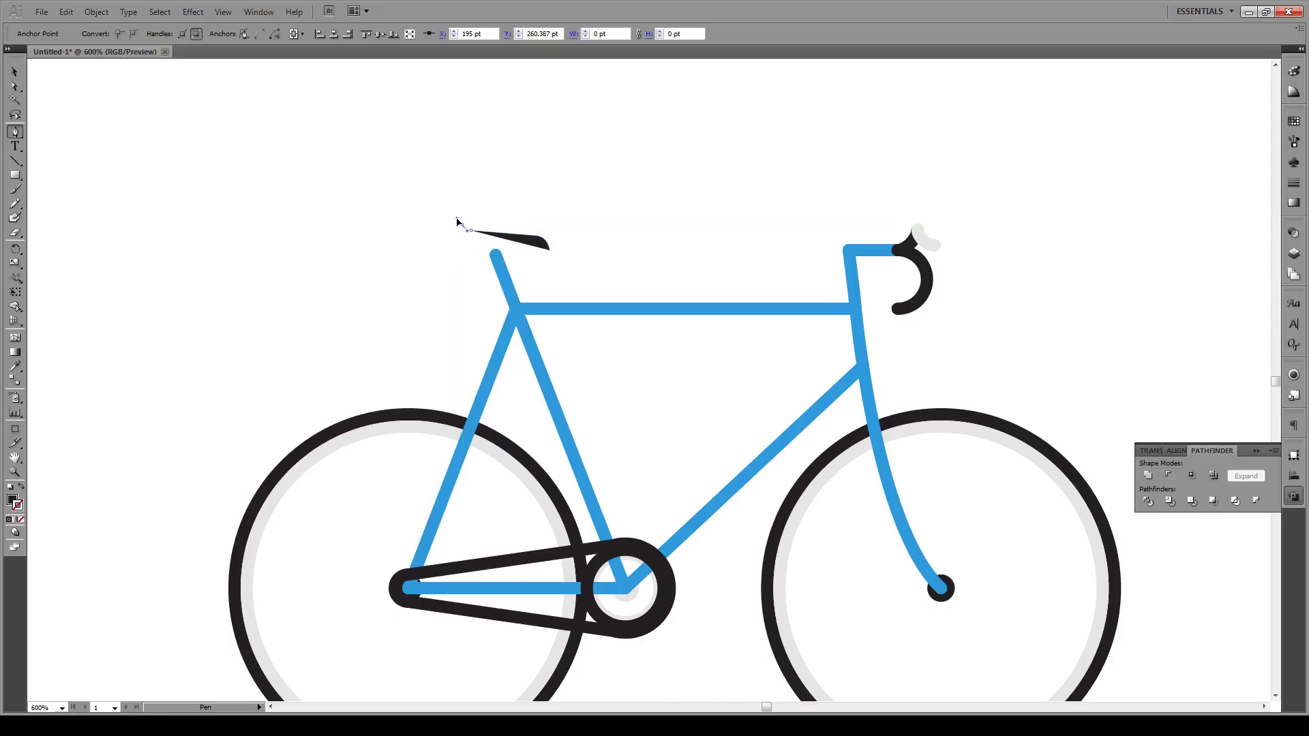
scroll(457, 223, "up", 2)
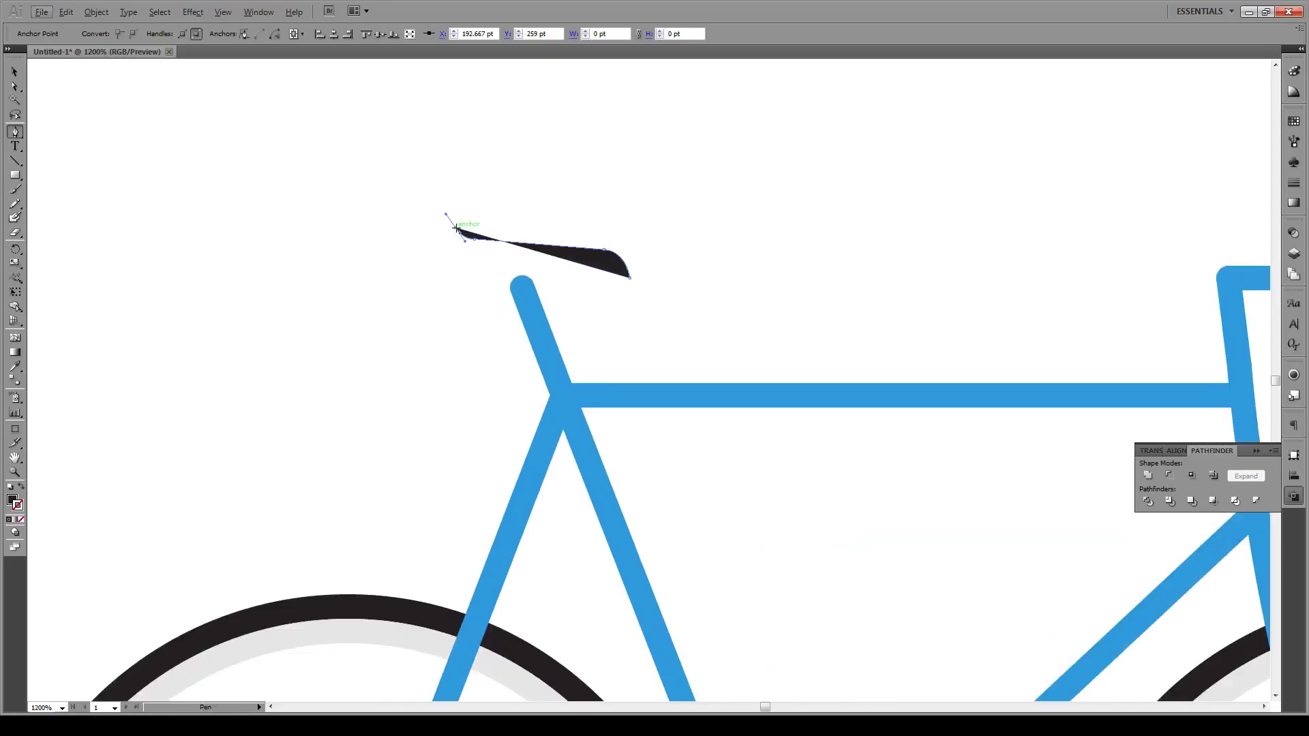
left_click(456, 227)
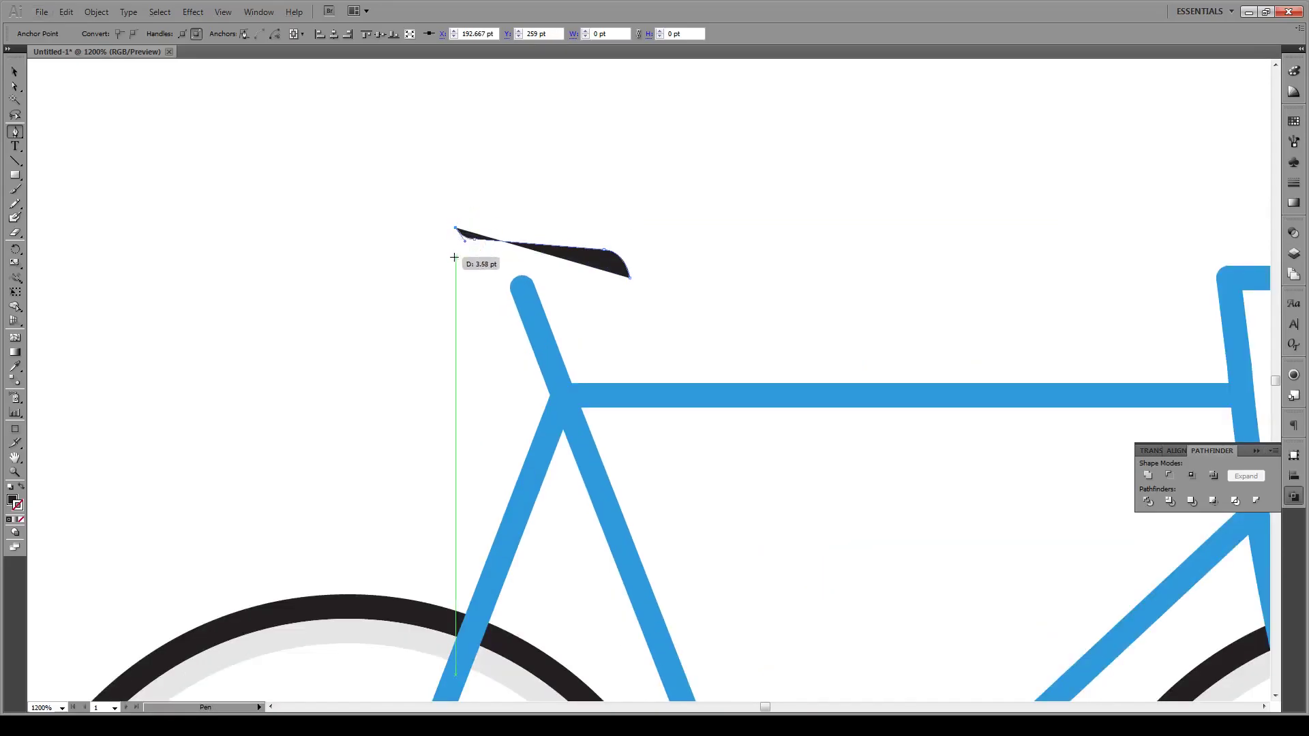
left_click_drag(456, 261, 468, 268)
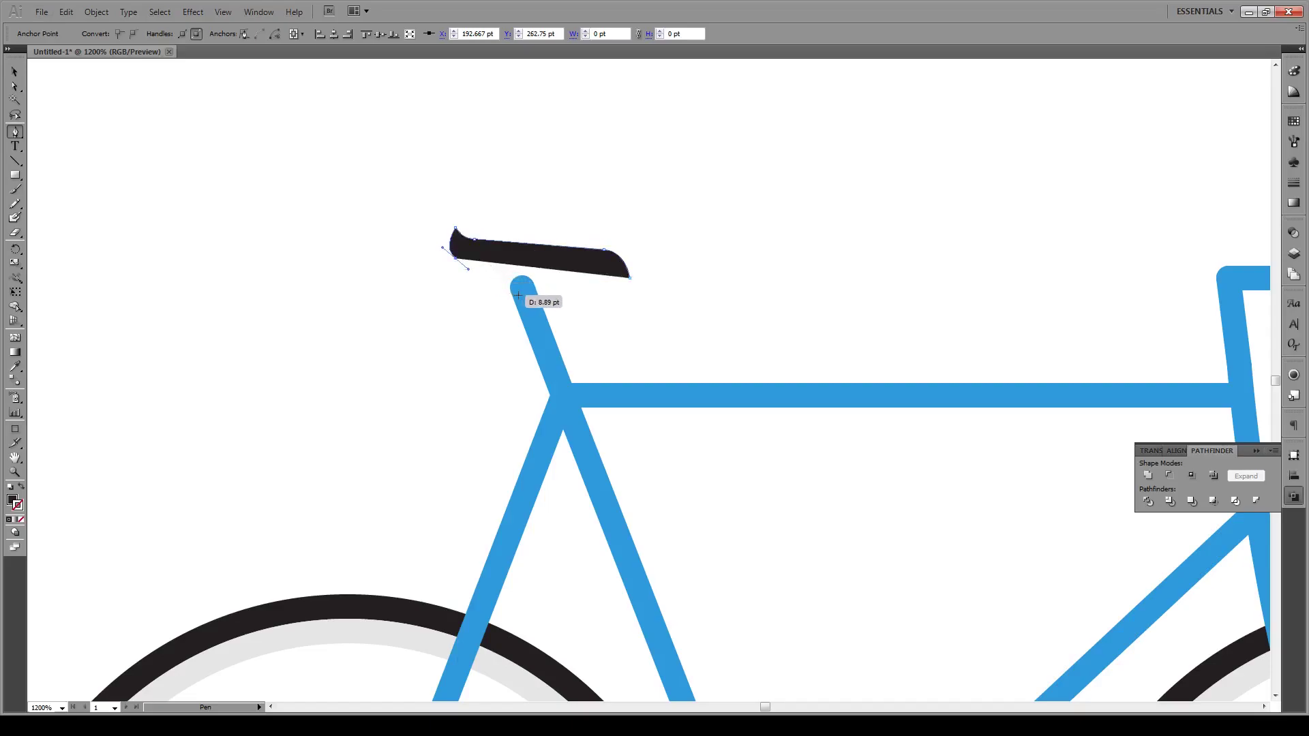
left_click(511, 294)
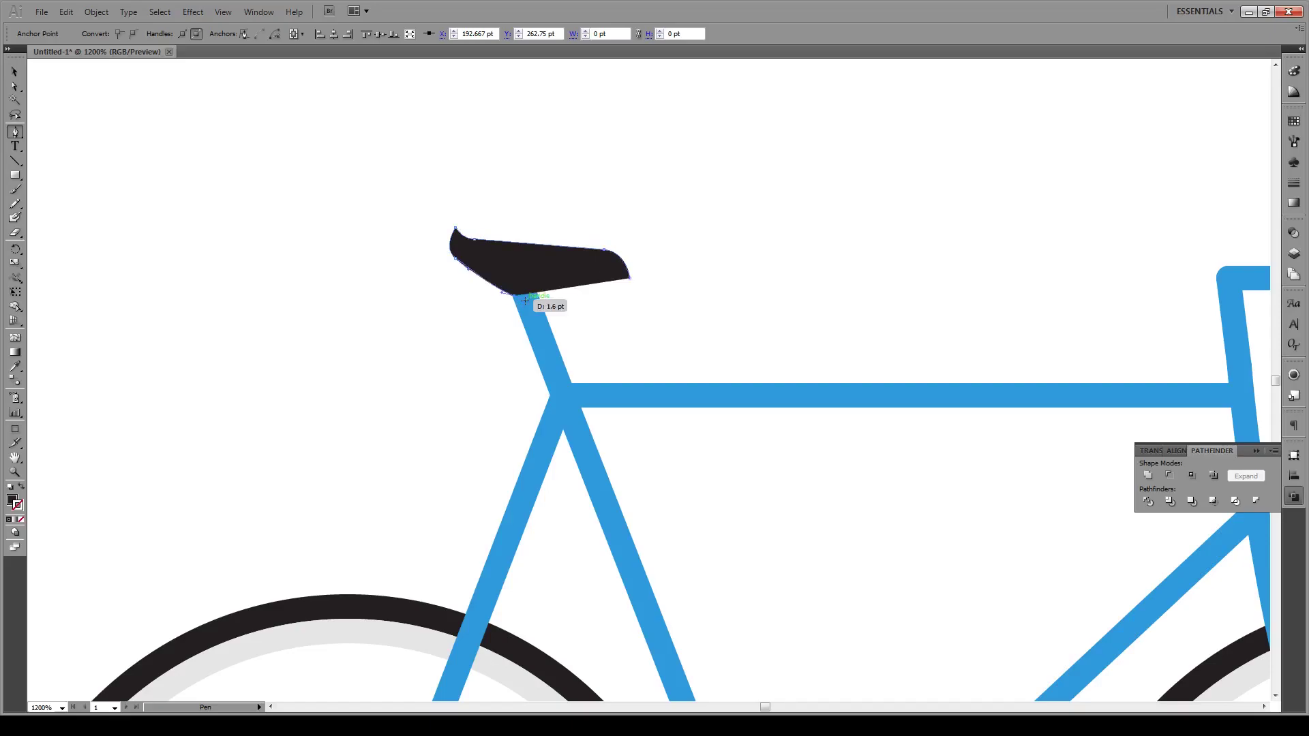
left_click_drag(555, 278, 565, 281)
left_click(630, 277)
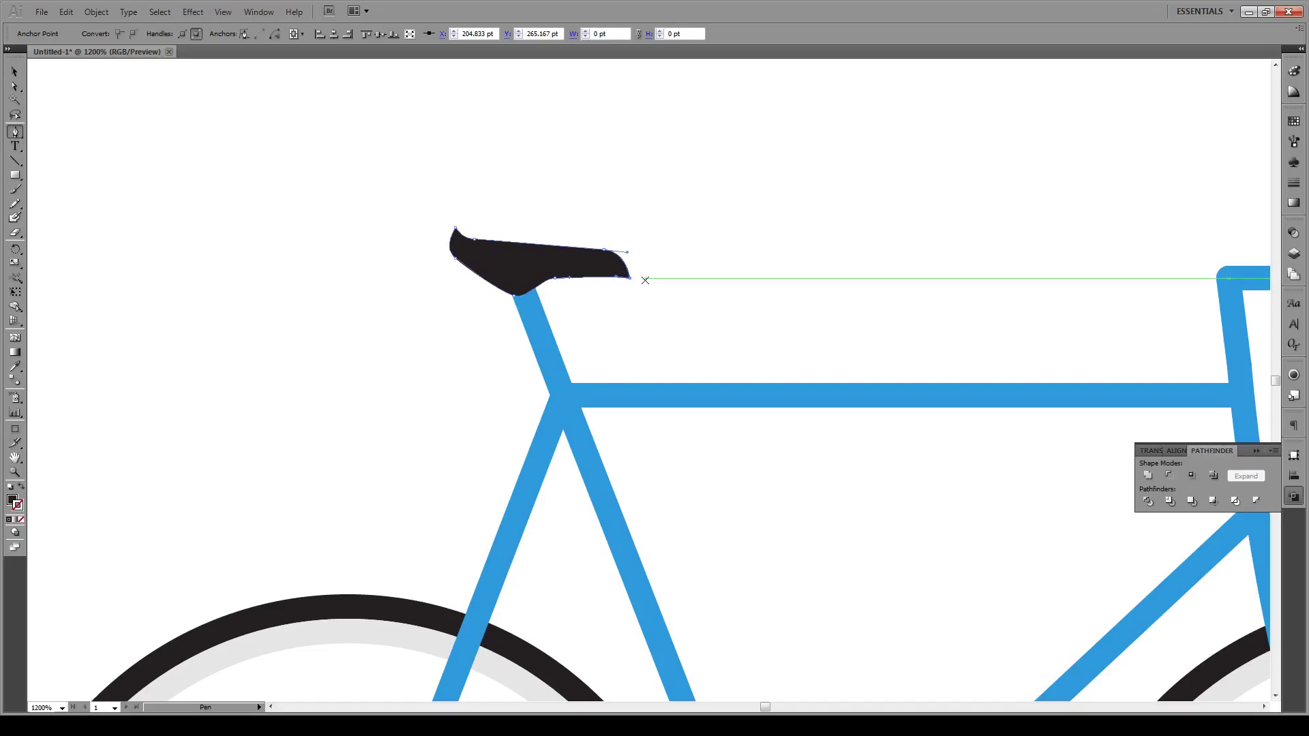
Step: Shift the anchor point at the saddle's raised rear tip slightly down and outward to refine the tail
left_click(17, 88)
left_click_drag(455, 228, 453, 233)
scroll(463, 225, "up", 1)
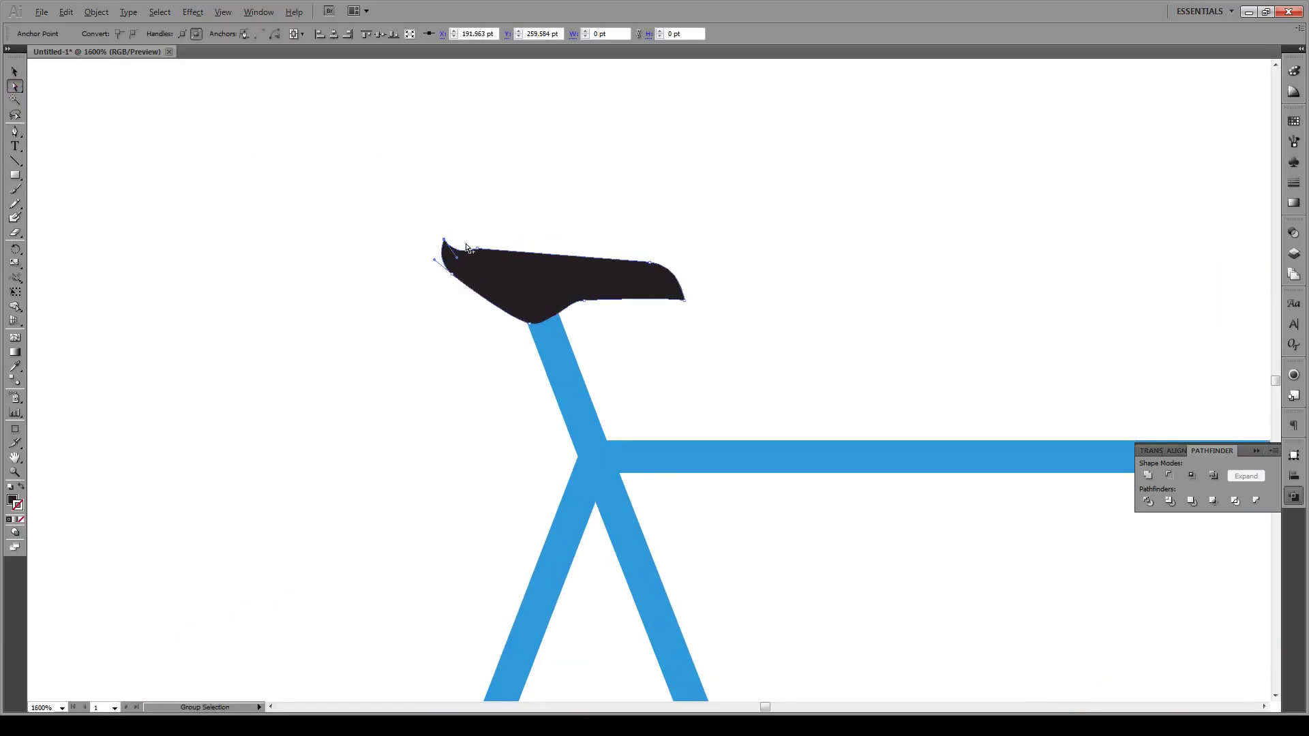
left_click(494, 224)
key("v")
scroll(386, 201, "down", 3)
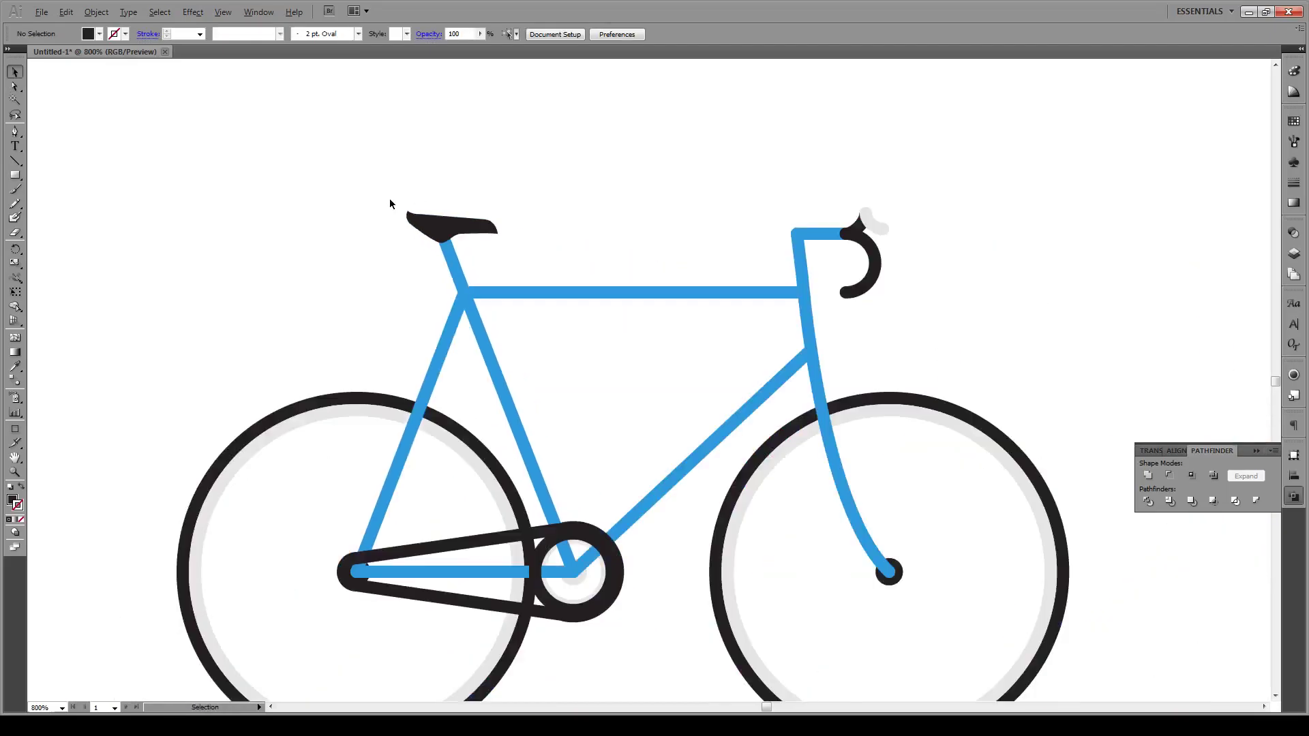
Step: Enlarge the black saddle and reposition it on the end of the seat post
left_click(408, 218)
left_click_drag(404, 214, 382, 202)
left_click_drag(454, 225, 461, 224)
left_click(511, 196)
key("ctrl+minus")
key("ctrl+plus")
scroll(495, 274, "down", 1)
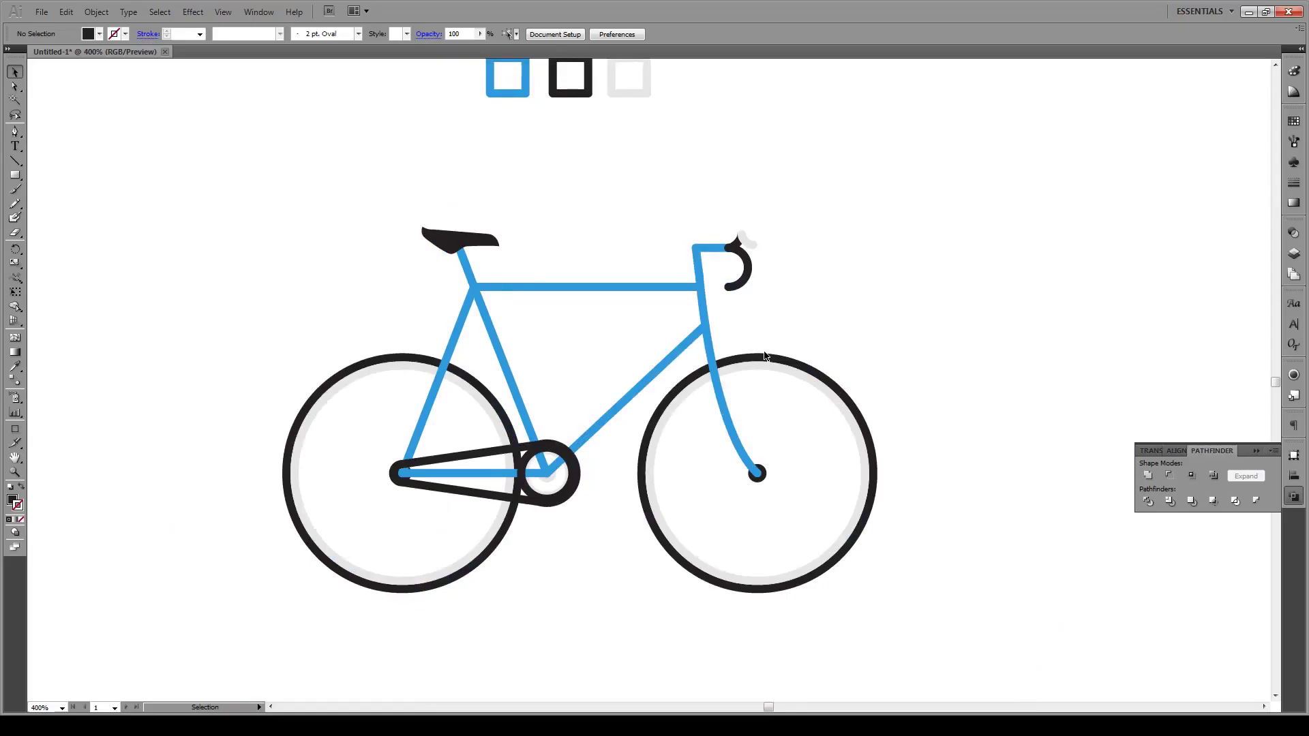
Step: Draw a circle about 59 pt in diameter inside the front wheel with the tire's black 3 pt stroke and no fill
left_click(850, 401)
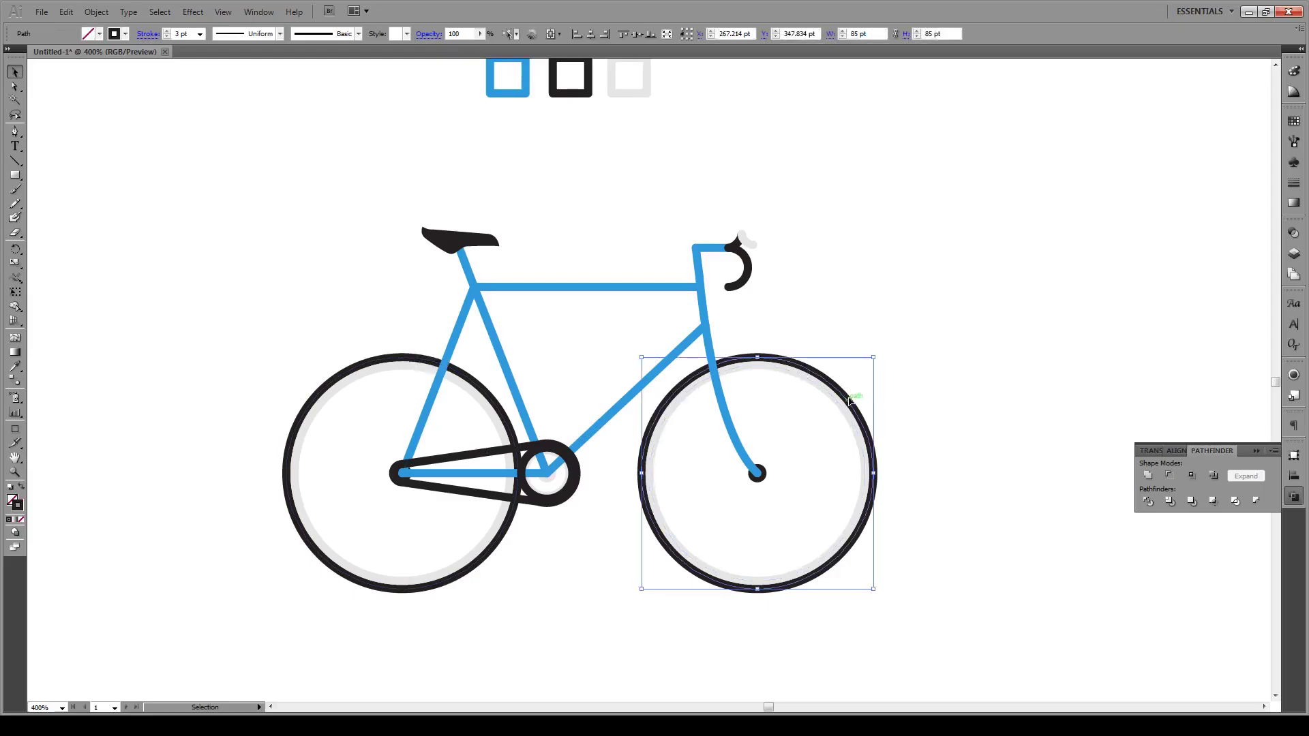
left_click(17, 176)
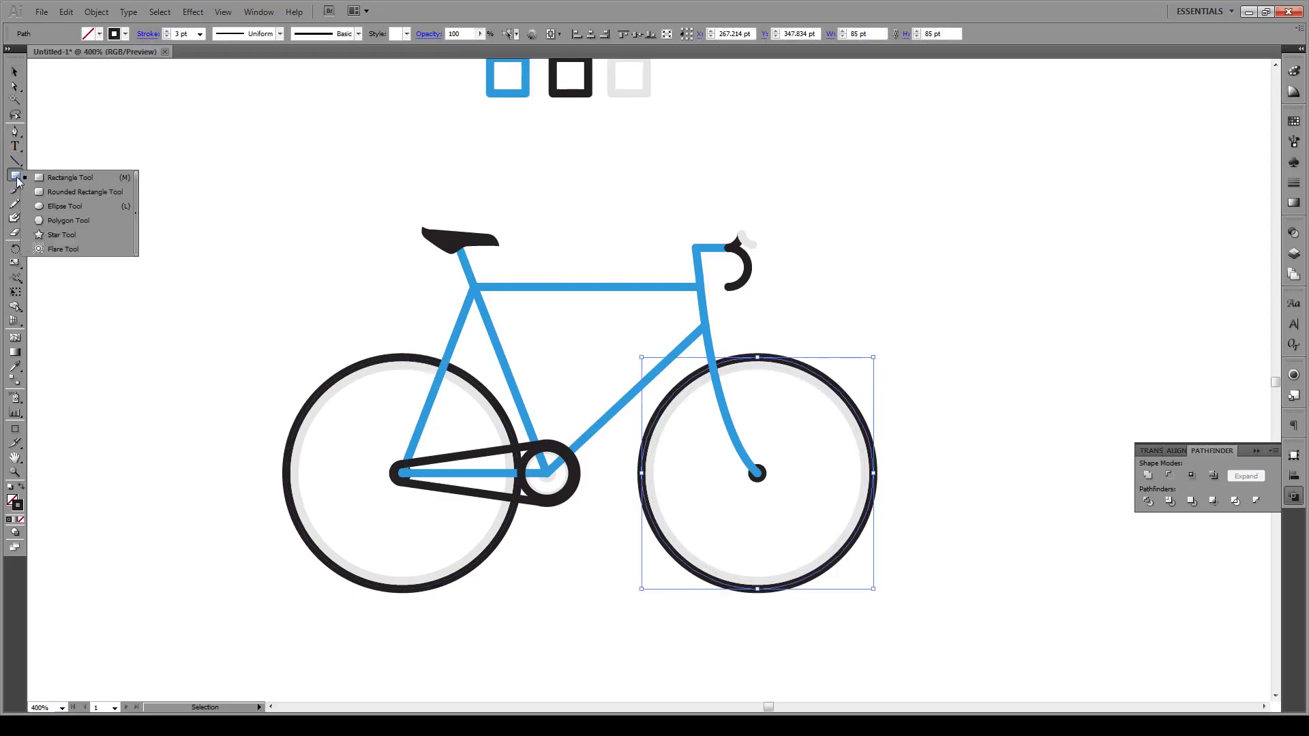
left_click(63, 206)
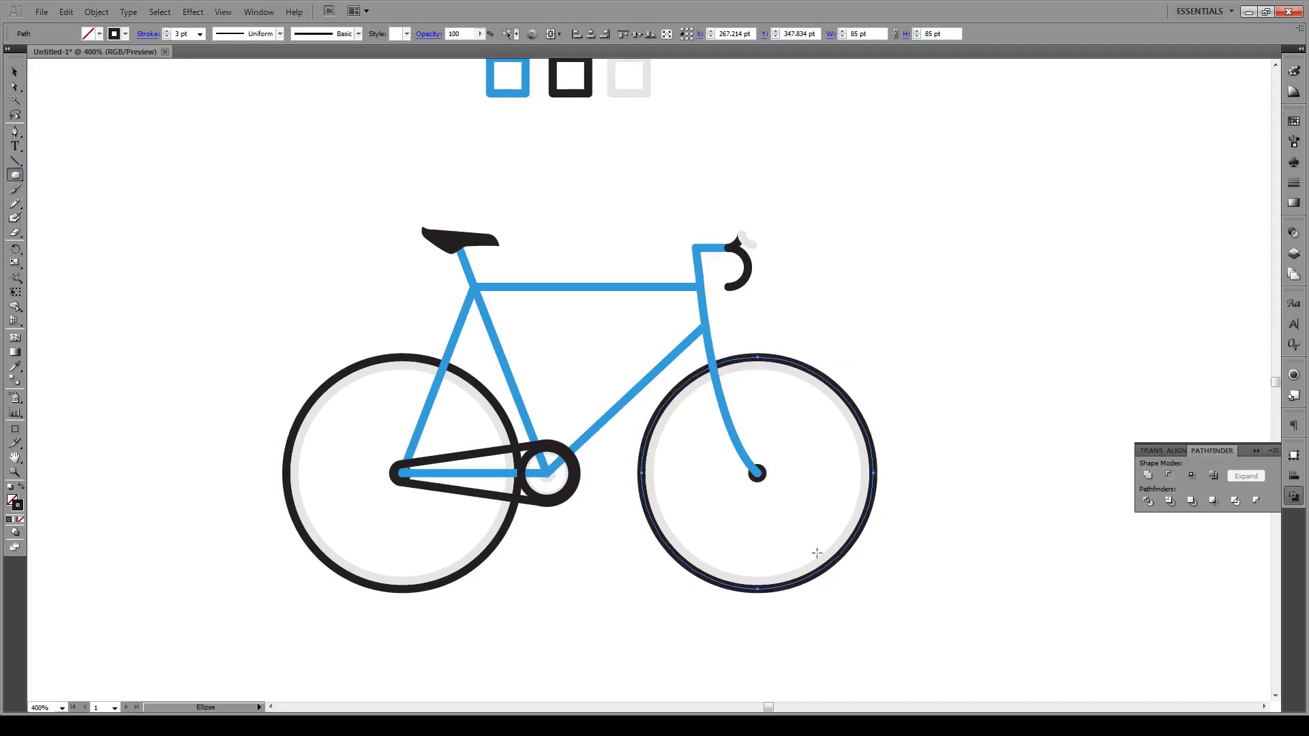
left_click_drag(839, 534, 680, 389)
Step: Delete the inner circle's two rear segments and its lower front segment, leaving only the upper-right quarter arc
key("a")
left_click(914, 481)
left_click(675, 439)
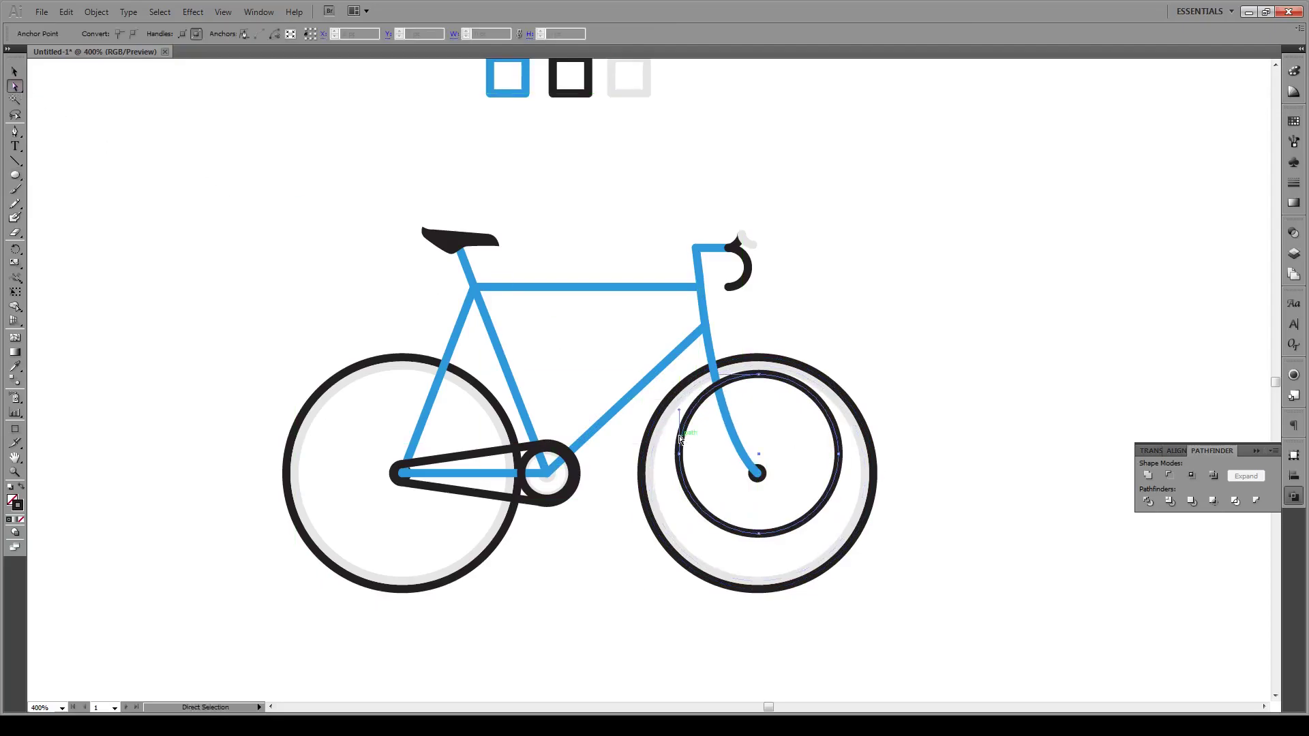
key("Delete")
left_click(701, 510)
key("Delete")
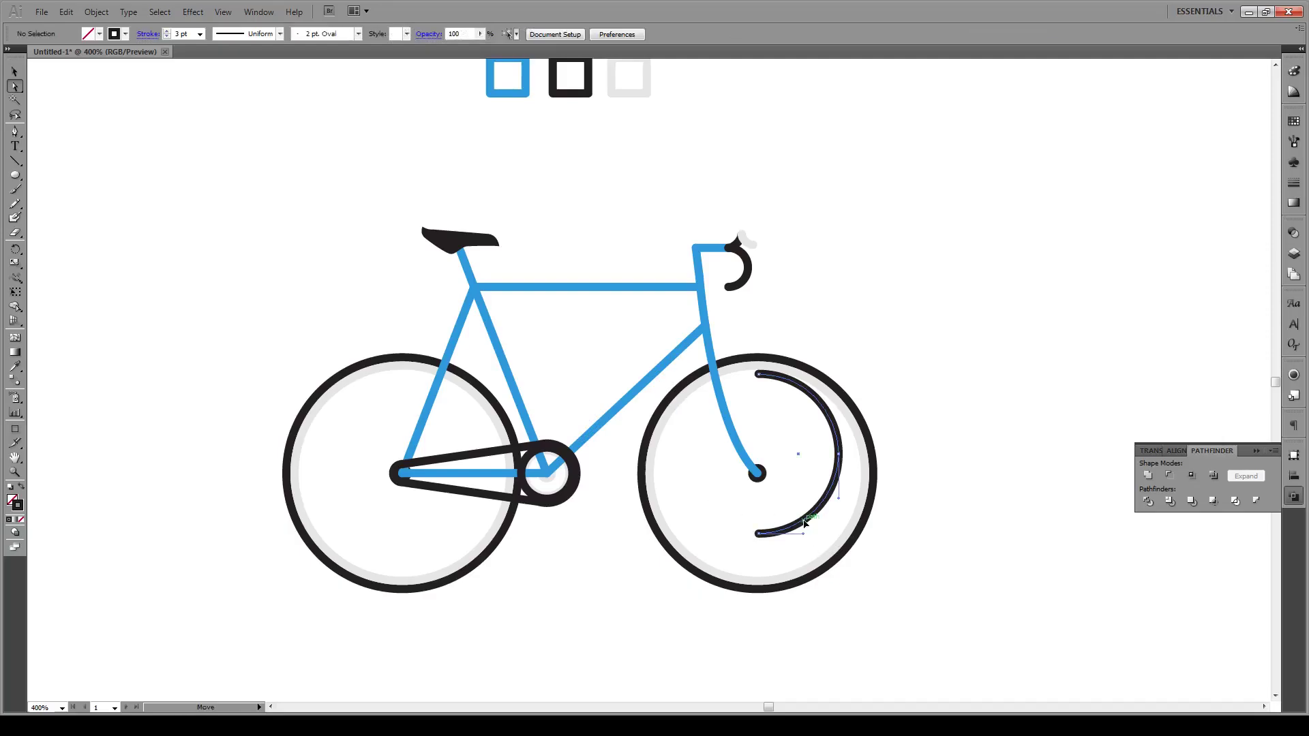
left_click(804, 530)
key("Delete")
Step: Position the arc inside the front wheel's upper-right rim with its lower end level with the hub, and raise its upper end slightly
left_click_drag(837, 425, 853, 442)
scroll(852, 450, "up", 2)
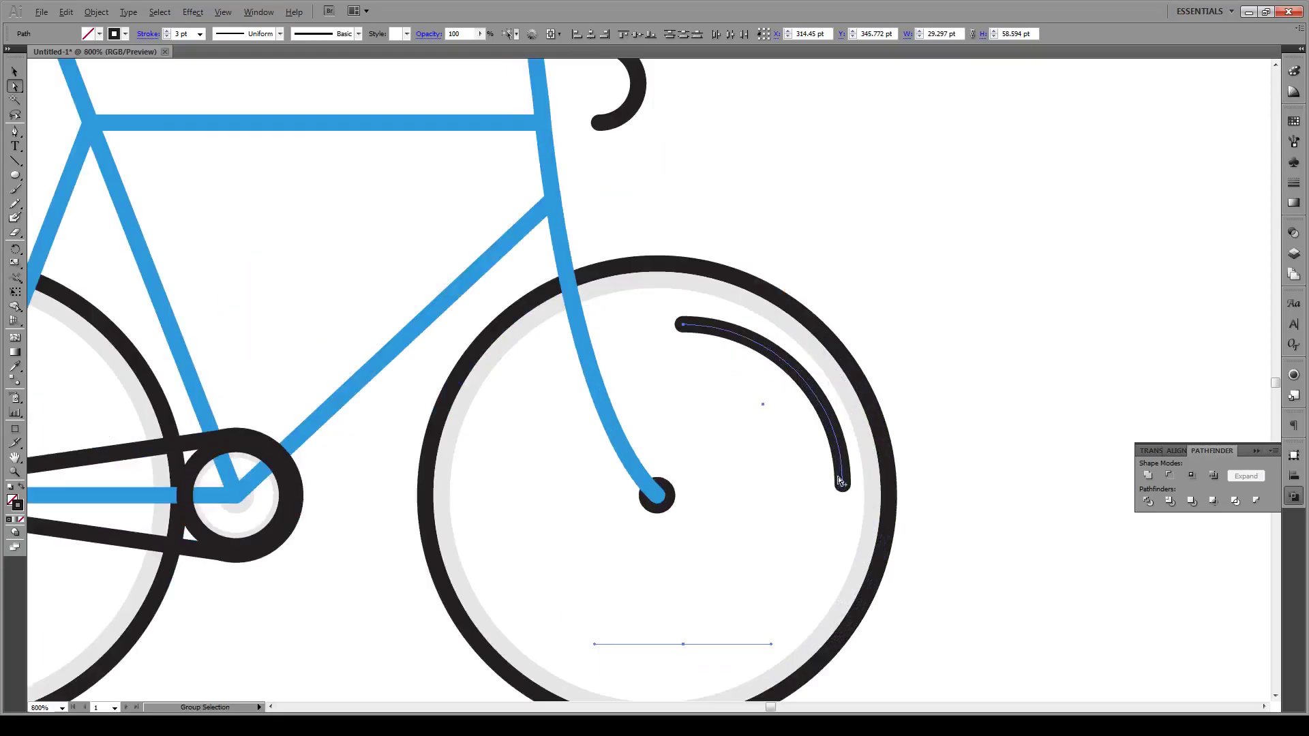
left_click_drag(842, 456, 833, 466)
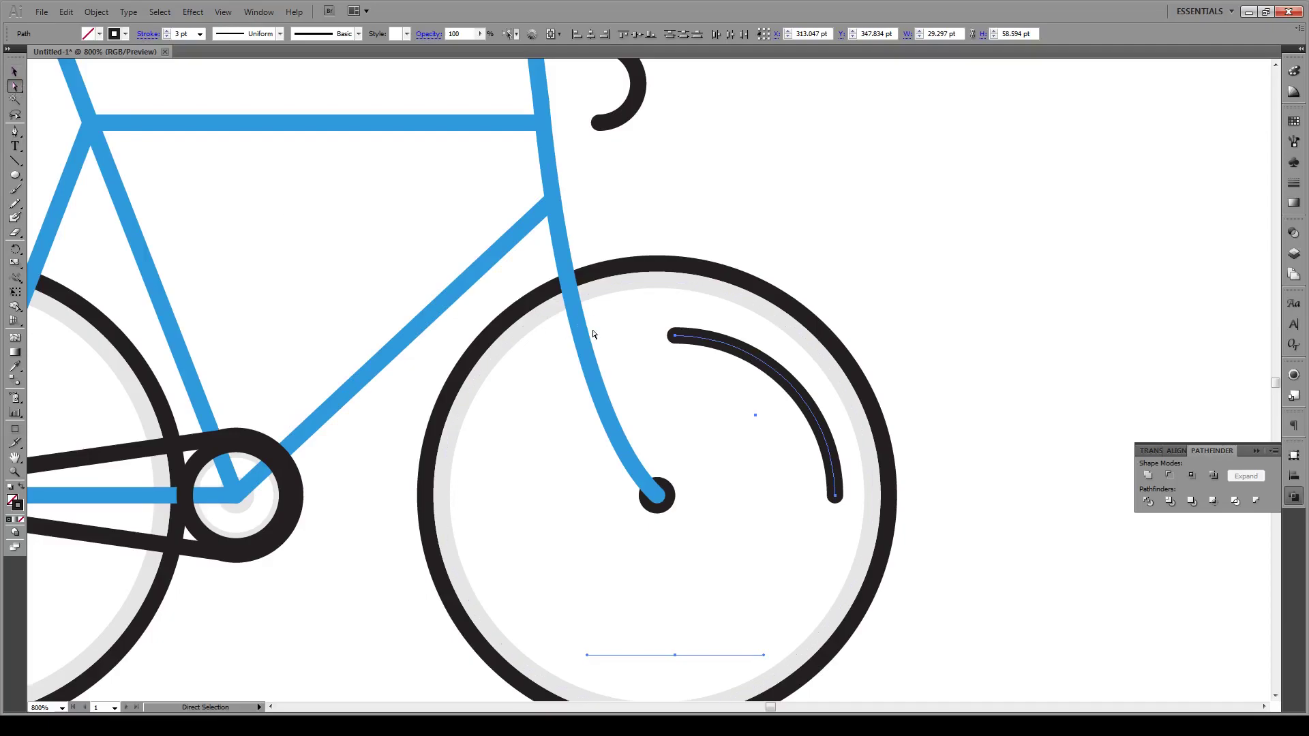
left_click_drag(674, 336, 677, 310)
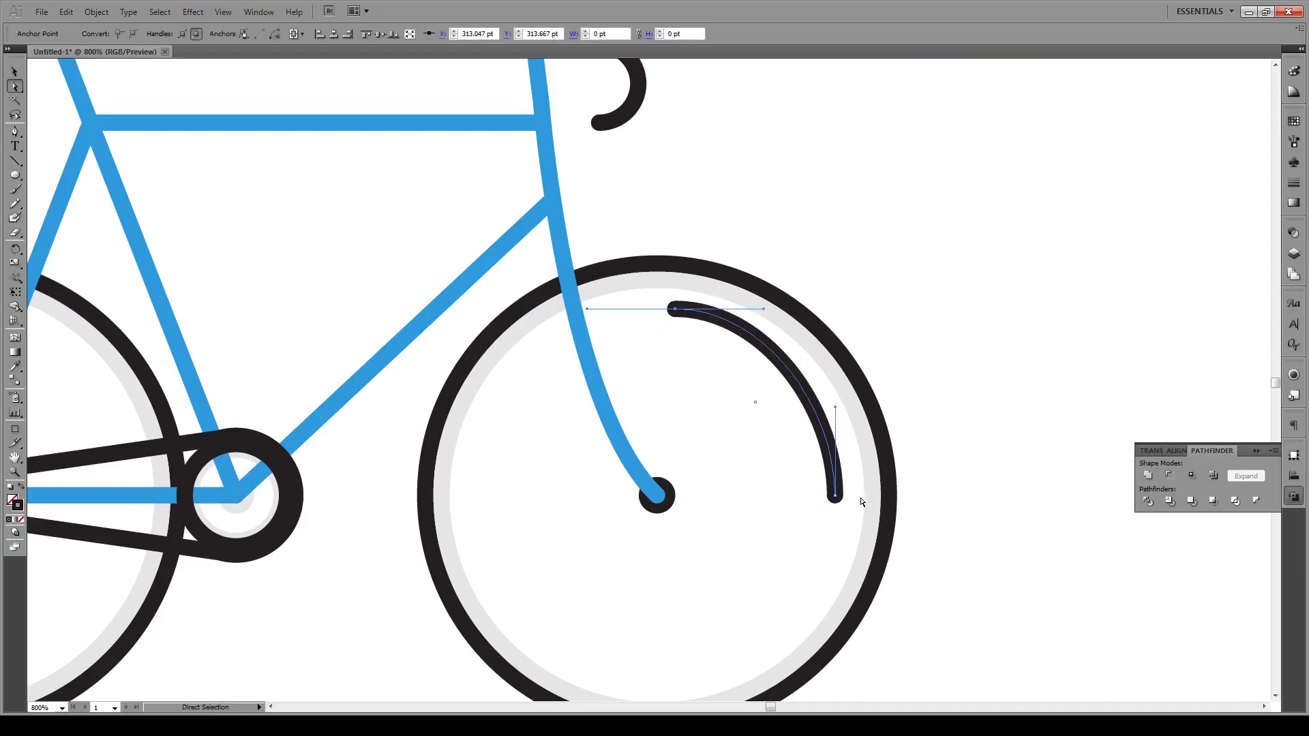
left_click(971, 422)
scroll(979, 418, "down", 3)
scroll(947, 398, "up", 1)
left_click_drag(837, 369, 839, 373)
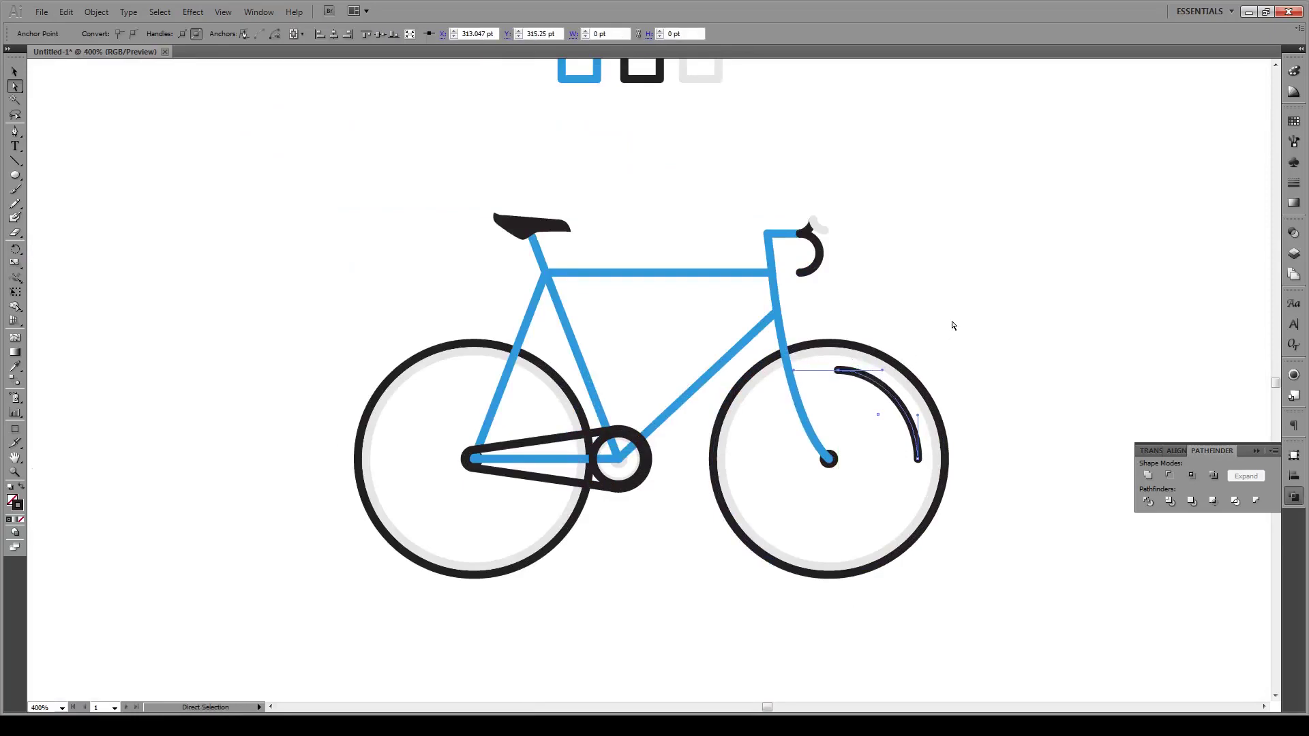
Step: Copy the arc to the rear wheel, rotate it 180°, and place it inside the lower-left rim
left_click_drag(897, 403, 425, 404)
key("v")
left_click_drag(451, 464, 260, 302)
left_click_drag(396, 440, 411, 531)
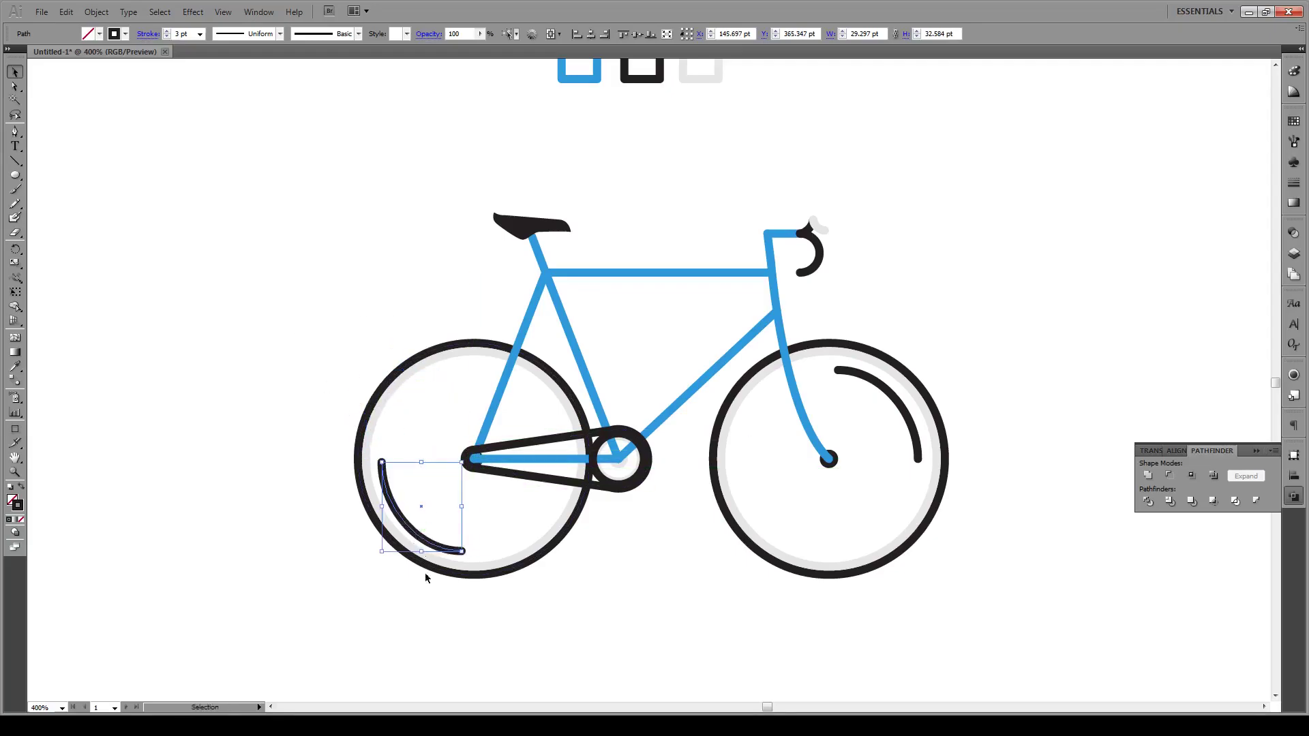
left_click(431, 480)
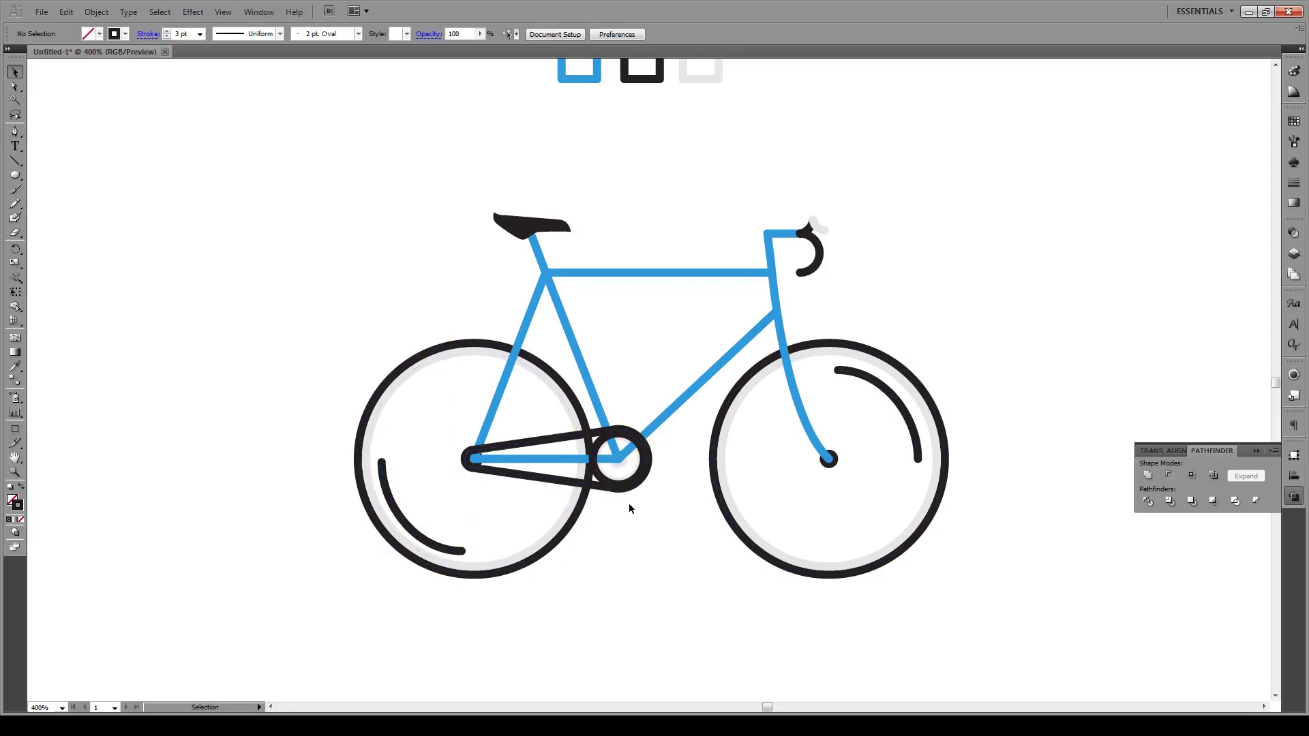
Step: Draw a crank arm line about 18 pt tall from the chainring's center up past the chain and give it the rim's light grey stroke
scroll(629, 503, "up", 1)
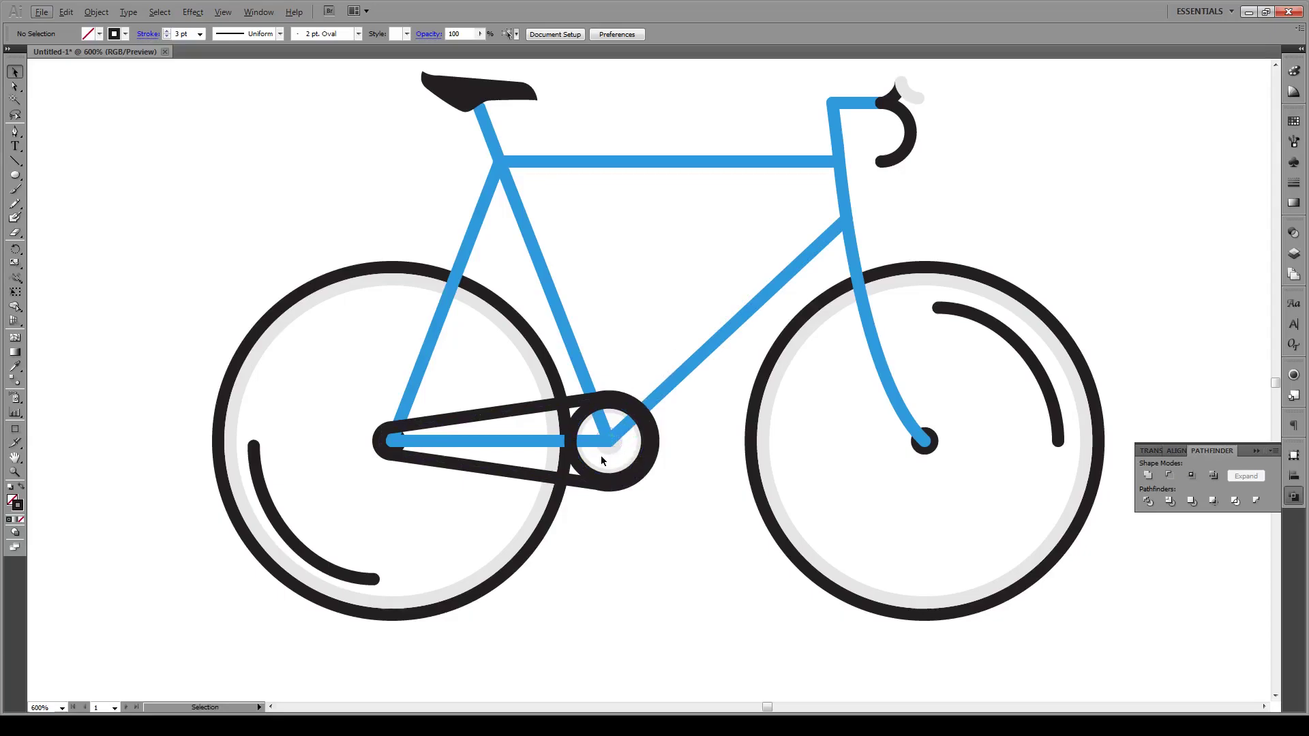
left_click(15, 161)
left_click_drag(609, 439, 630, 366)
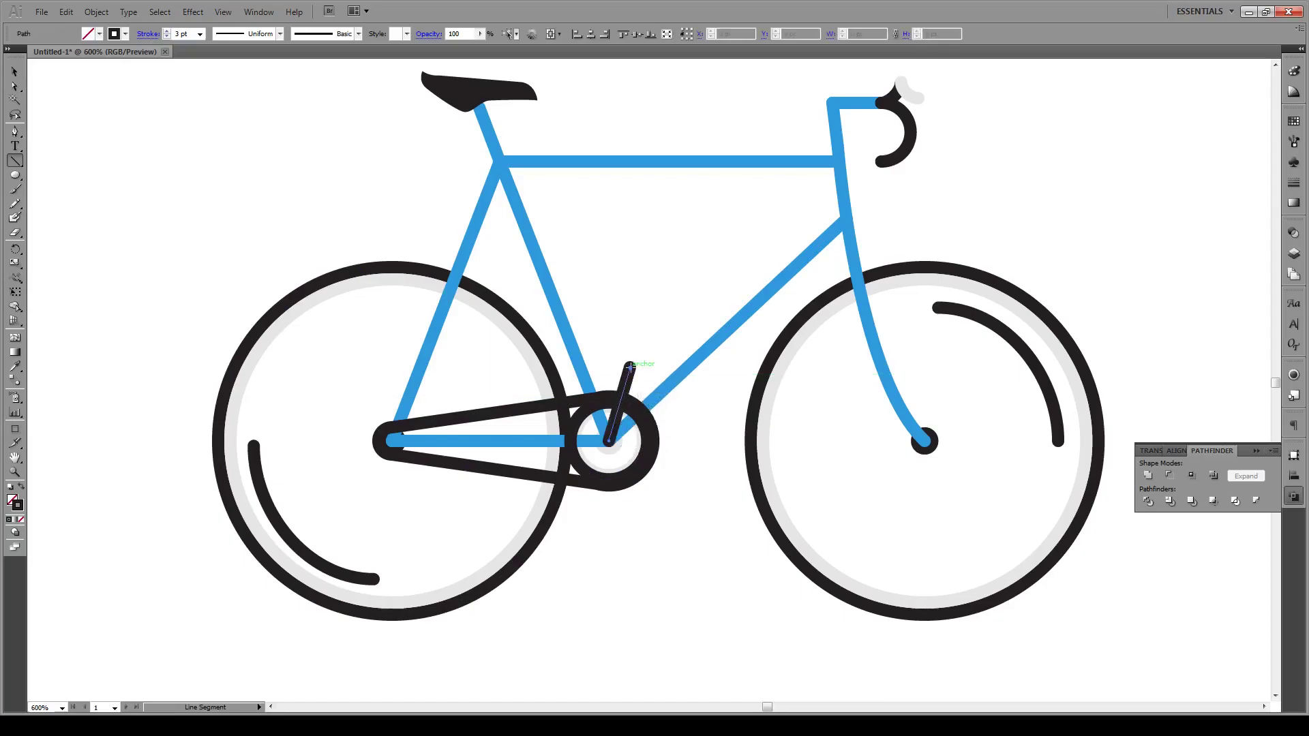
key("i")
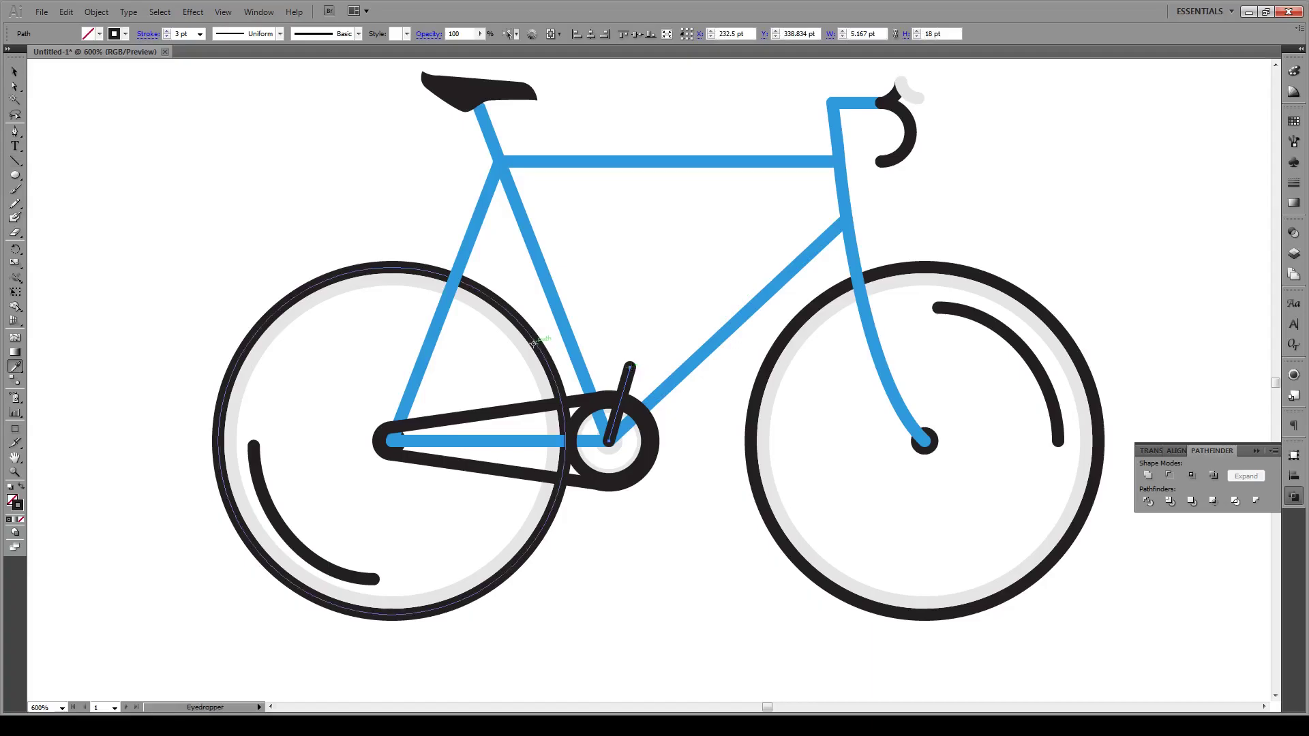
left_click(518, 333)
key("v")
Step: Copy the grey crank arm to the opposite side below the chainring's center and send the upper arm behind the frame and chain
left_click_drag(627, 387, 607, 456)
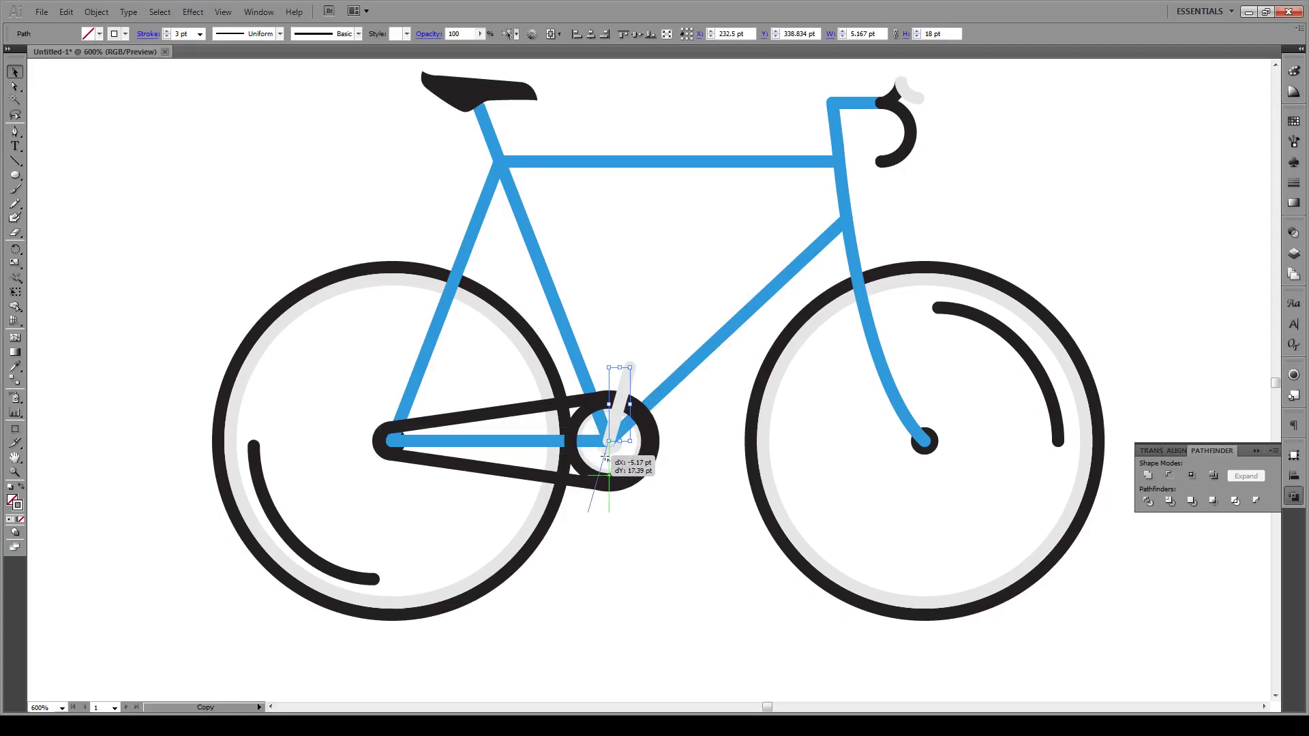
left_click(624, 575)
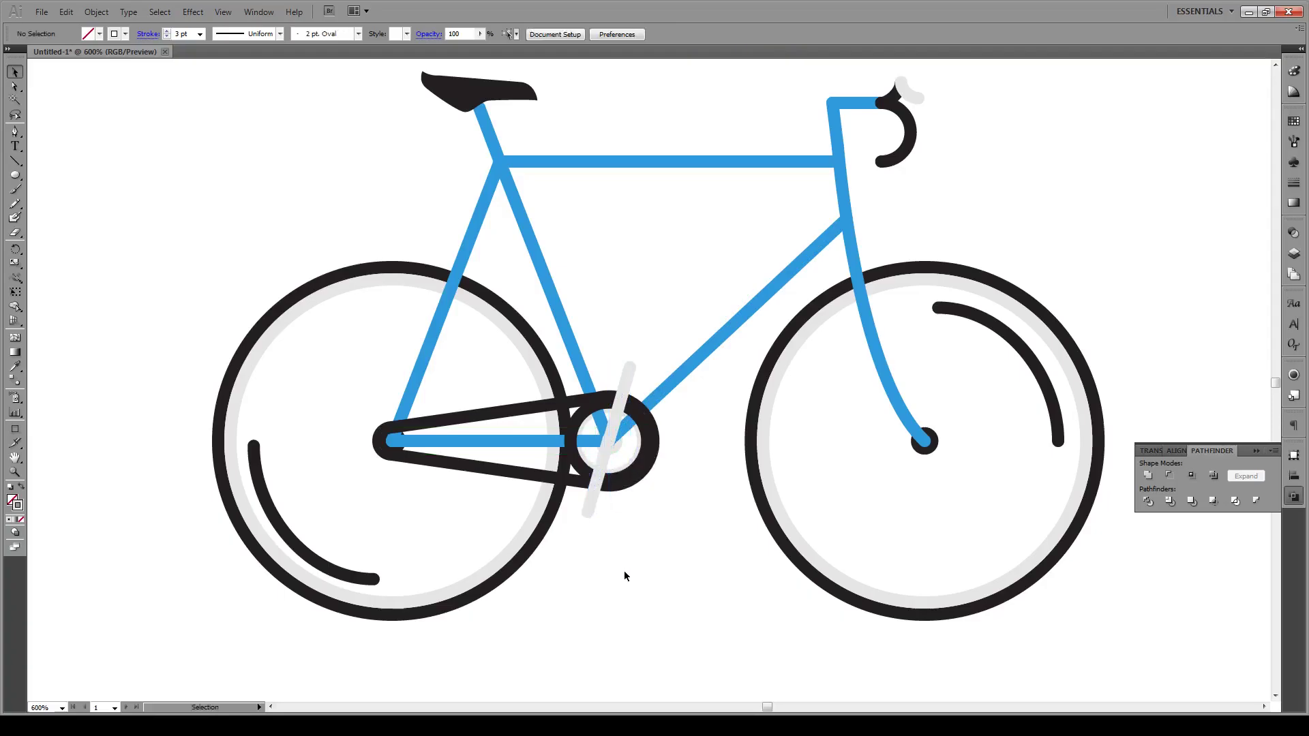
right_click(624, 380)
mouse_move(681, 576)
left_click(821, 621)
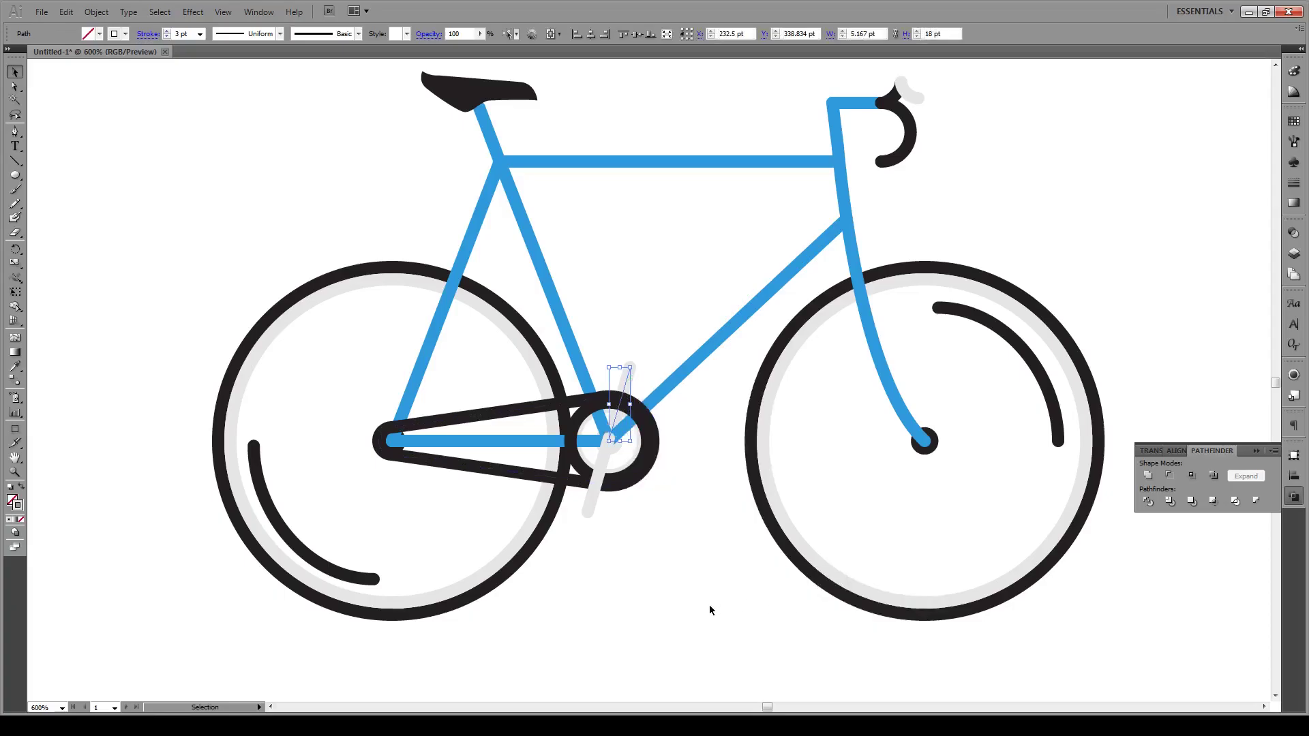
left_click(710, 611)
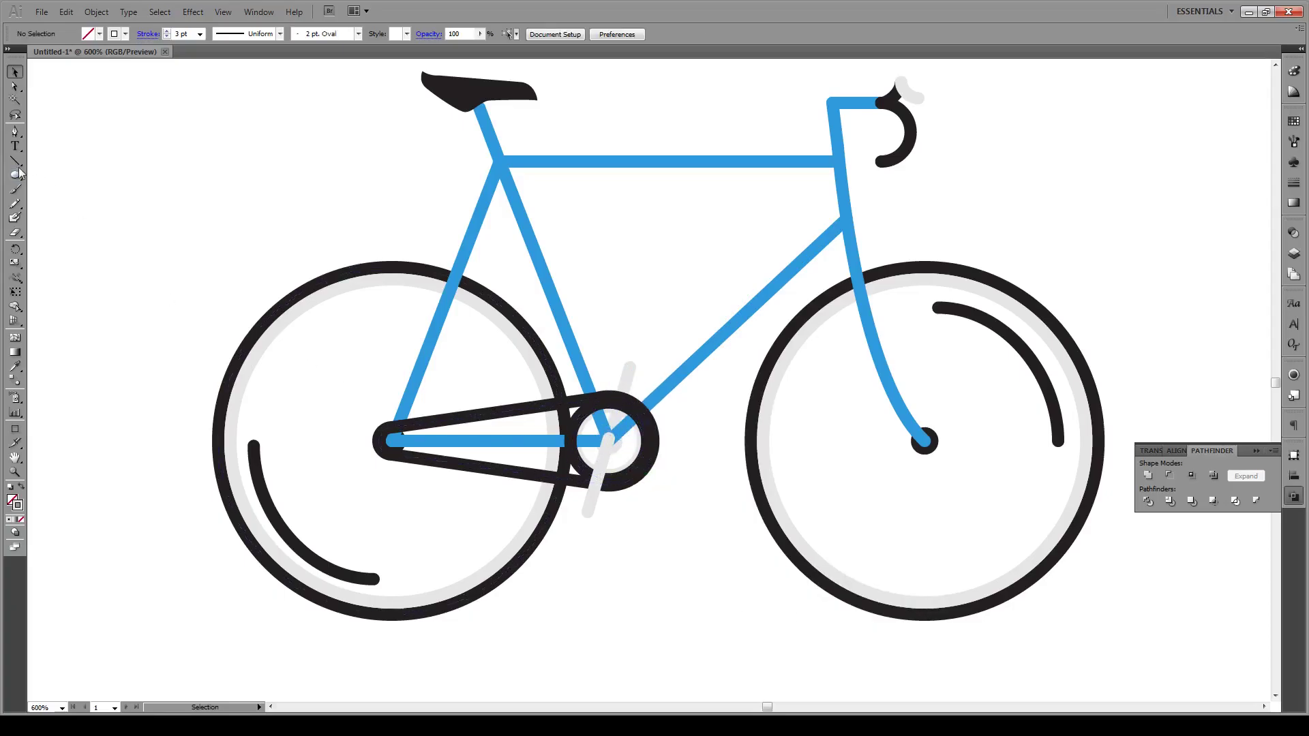
Step: Draw a rectangular pedal about 6.7 × 3.2 pt over the upper crank arm's end, filled with #020202 and without a stroke
key("m")
left_click_drag(636, 367, 614, 355)
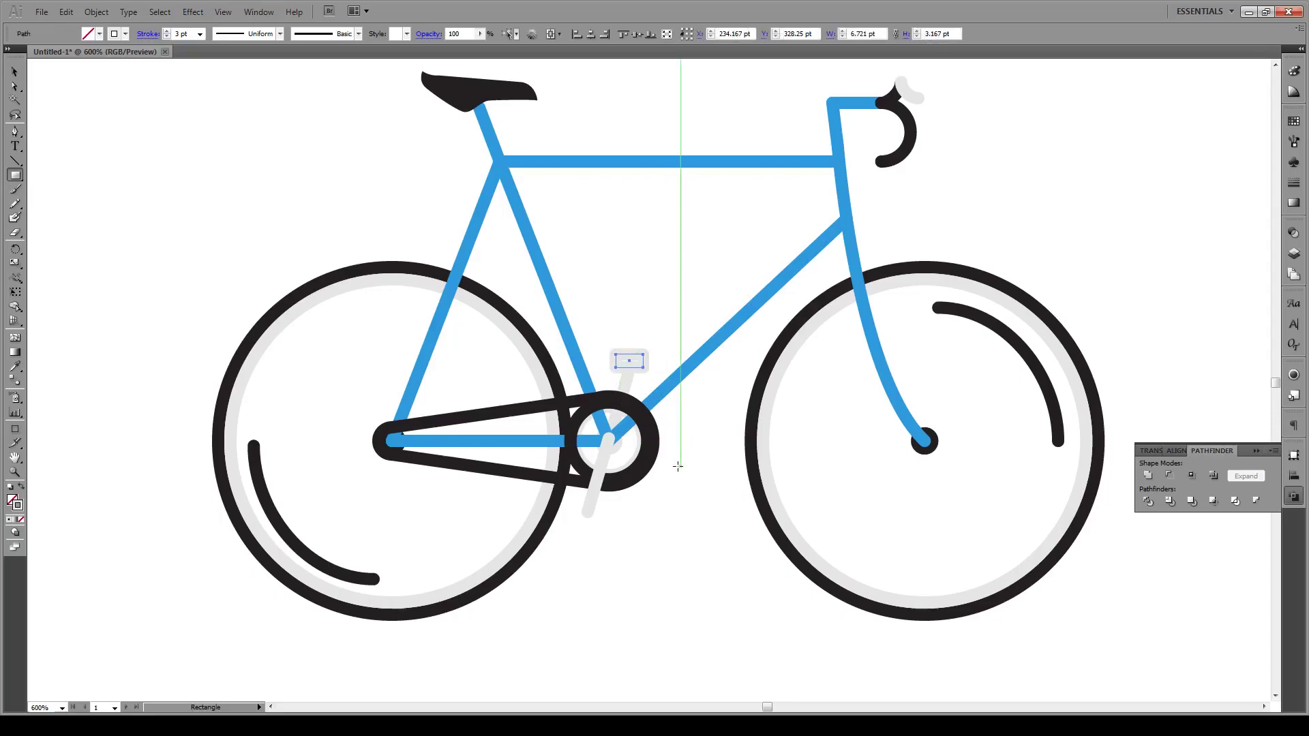
left_click(20, 488)
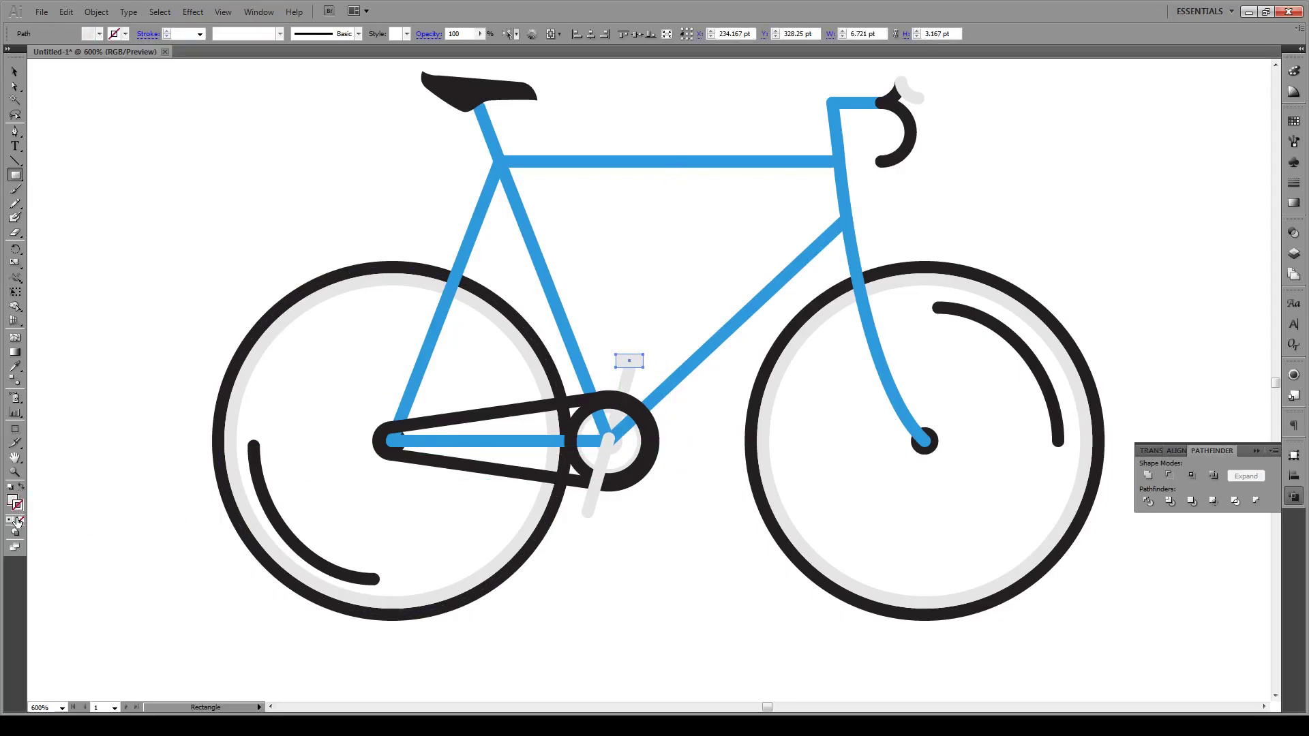
double_click(12, 502)
left_click_drag(496, 323, 484, 448)
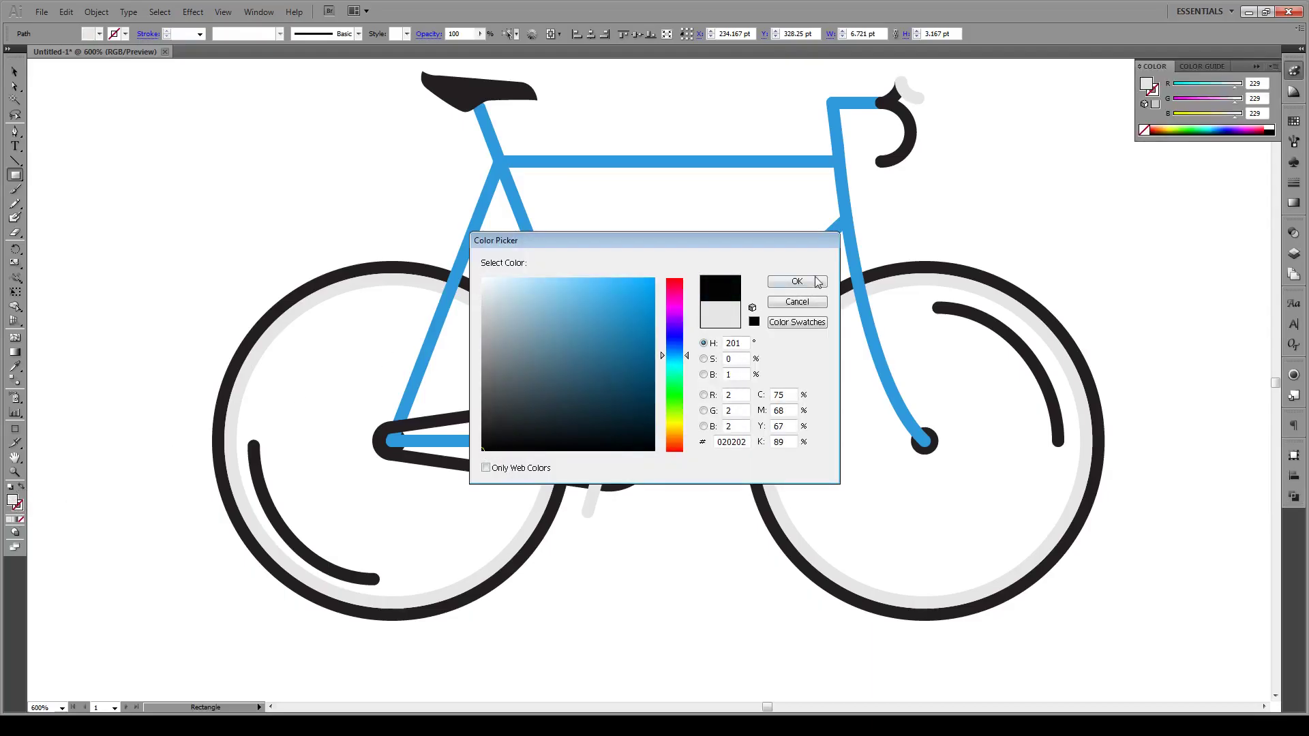
left_click(797, 282)
key("v")
left_click(642, 353)
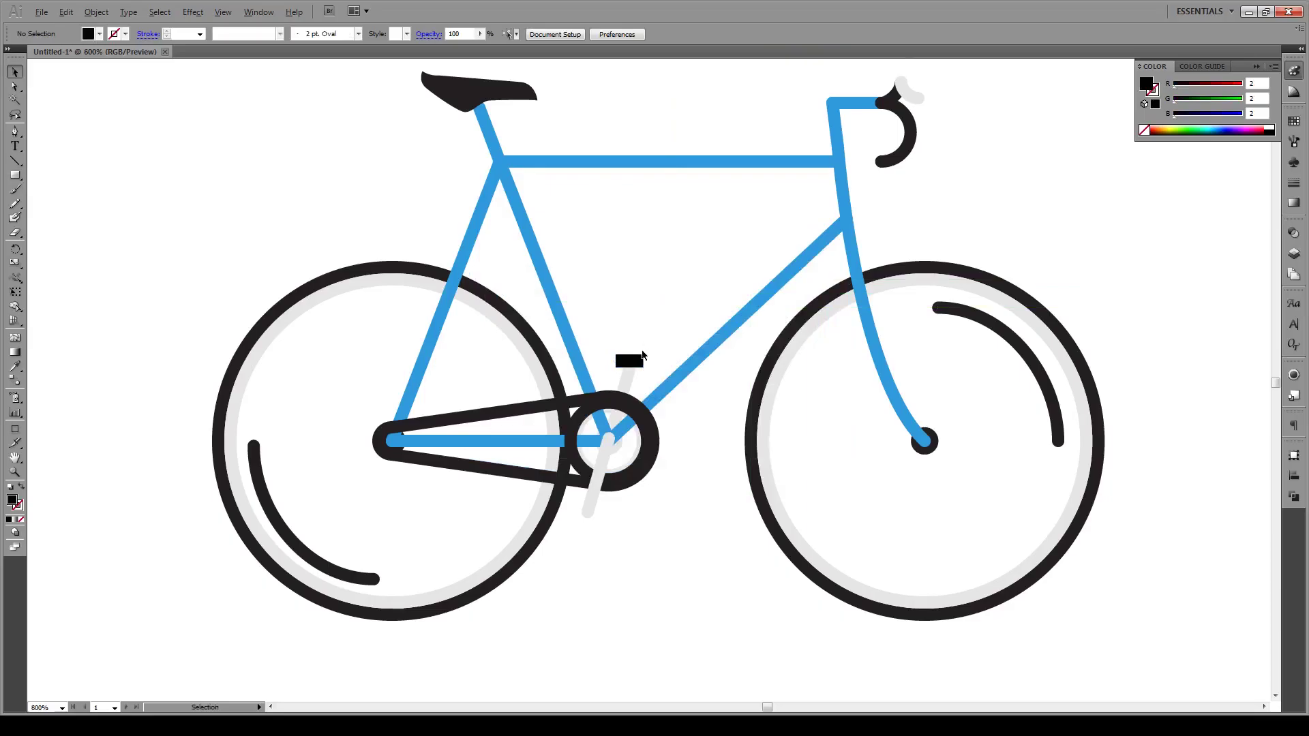
Step: Center the black pedal on the upper crank arm's end and send it to the back
scroll(642, 353, "up", 4, "alt")
left_click_drag(603, 370, 611, 366)
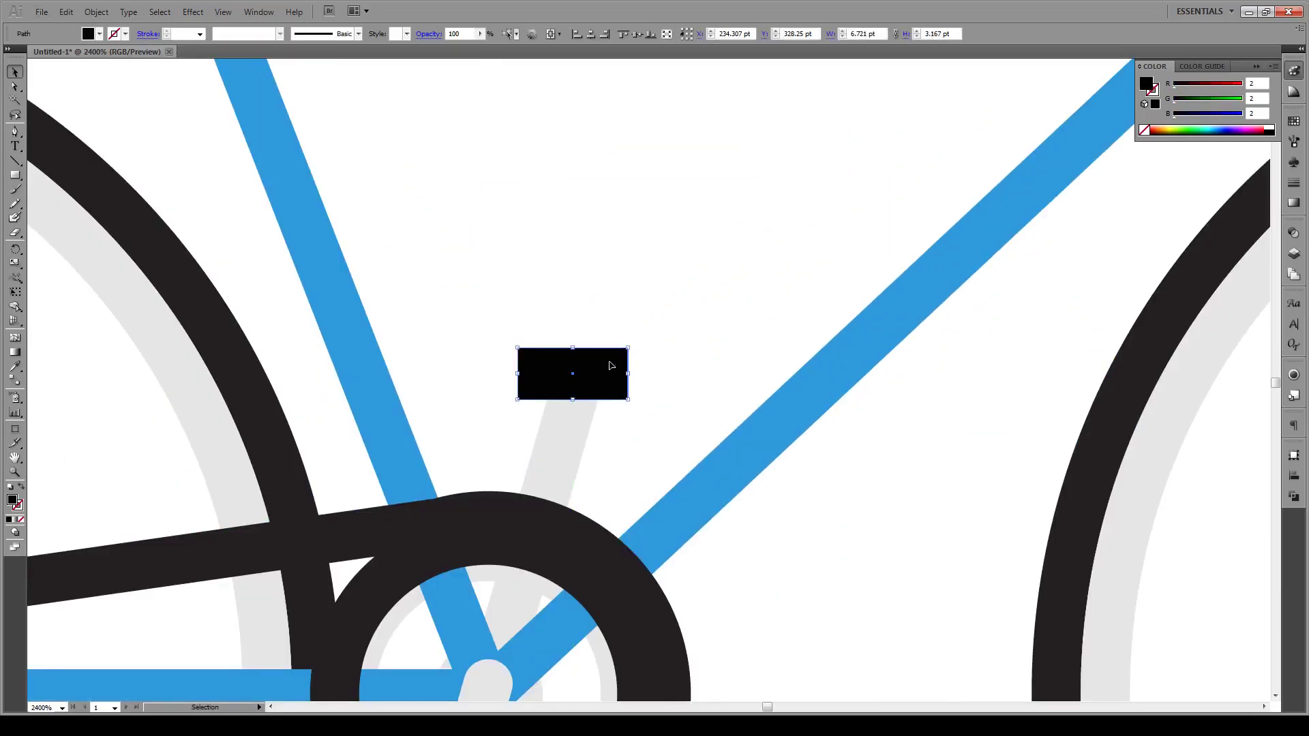
right_click(583, 373)
mouse_move(696, 569)
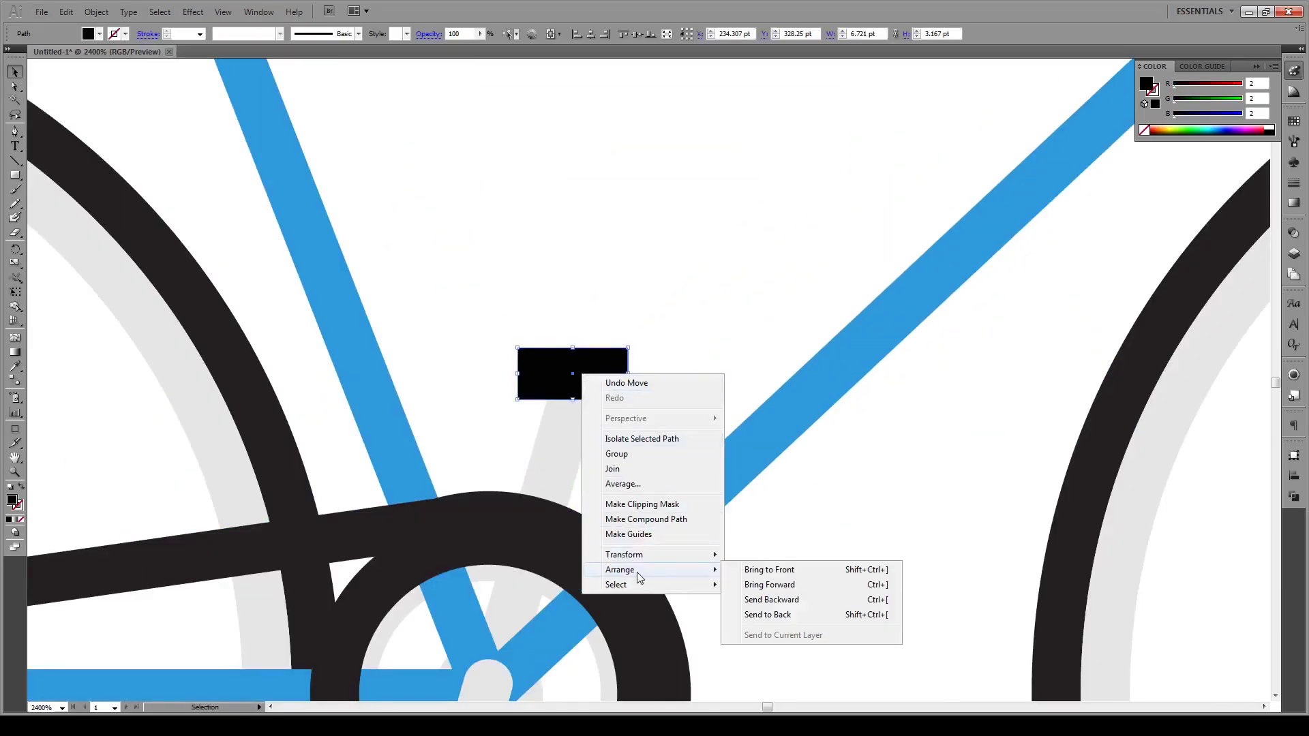
left_click(774, 619)
Step: Copy the pedal to the lower crank arm's end and bring the copy to the front
left_click_drag(614, 362, 613, 498)
scroll(677, 329, "down", 4)
right_click(613, 499)
mouse_move(656, 485)
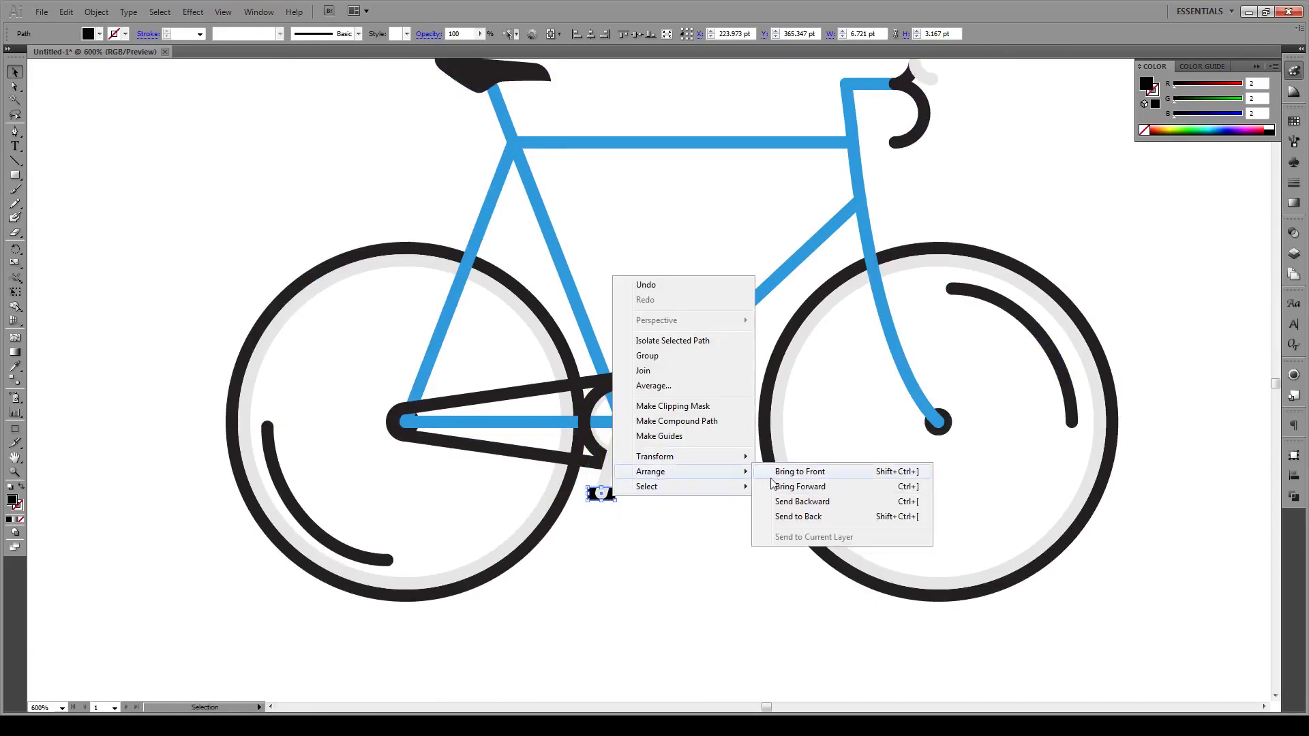
left_click(777, 480)
left_click(577, 565)
Step: Draw four horizontal speed lines of varied length behind the saddle, using the blue swatch square's stroke
scroll(576, 562, "down", 1)
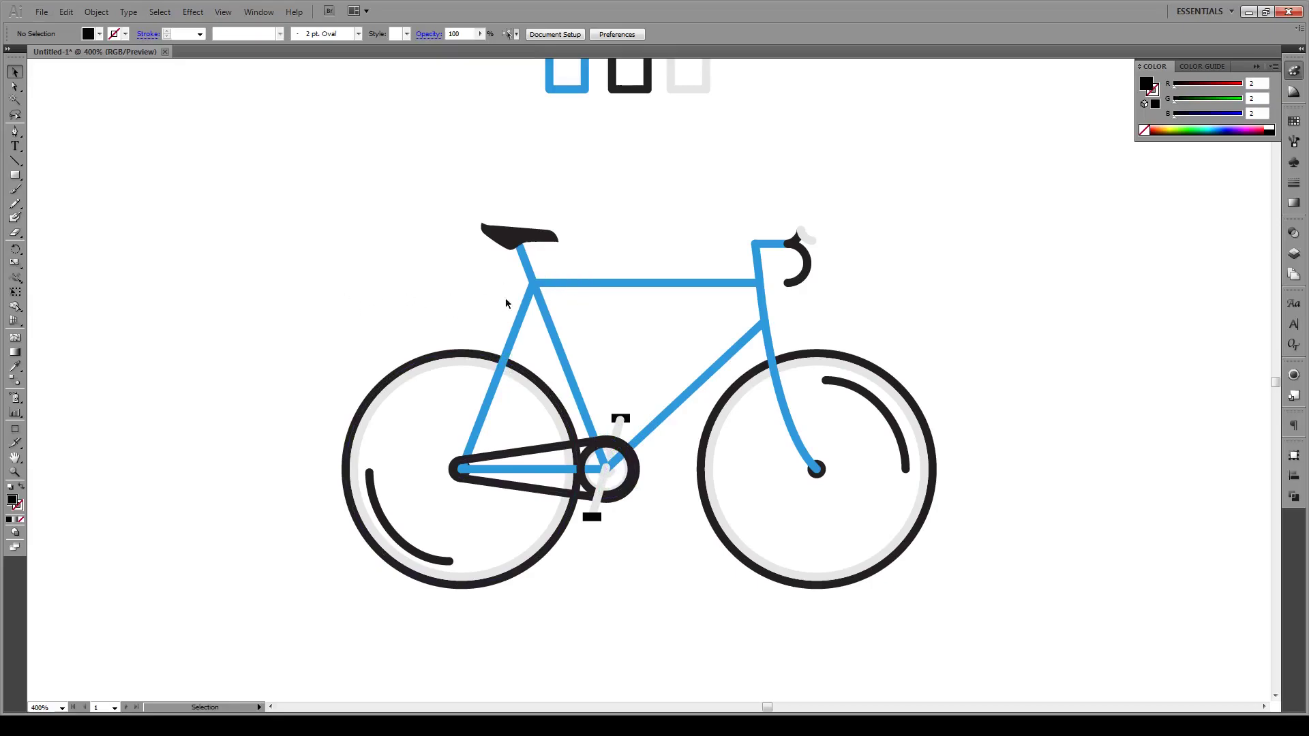
left_click(562, 81)
left_click(15, 163)
mouse_move(502, 282)
left_mouse_down()
mouse_move(454, 283)
mouse_move(402, 312)
mouse_move(353, 309)
mouse_move(385, 288)
left_mouse_up()
key("v")
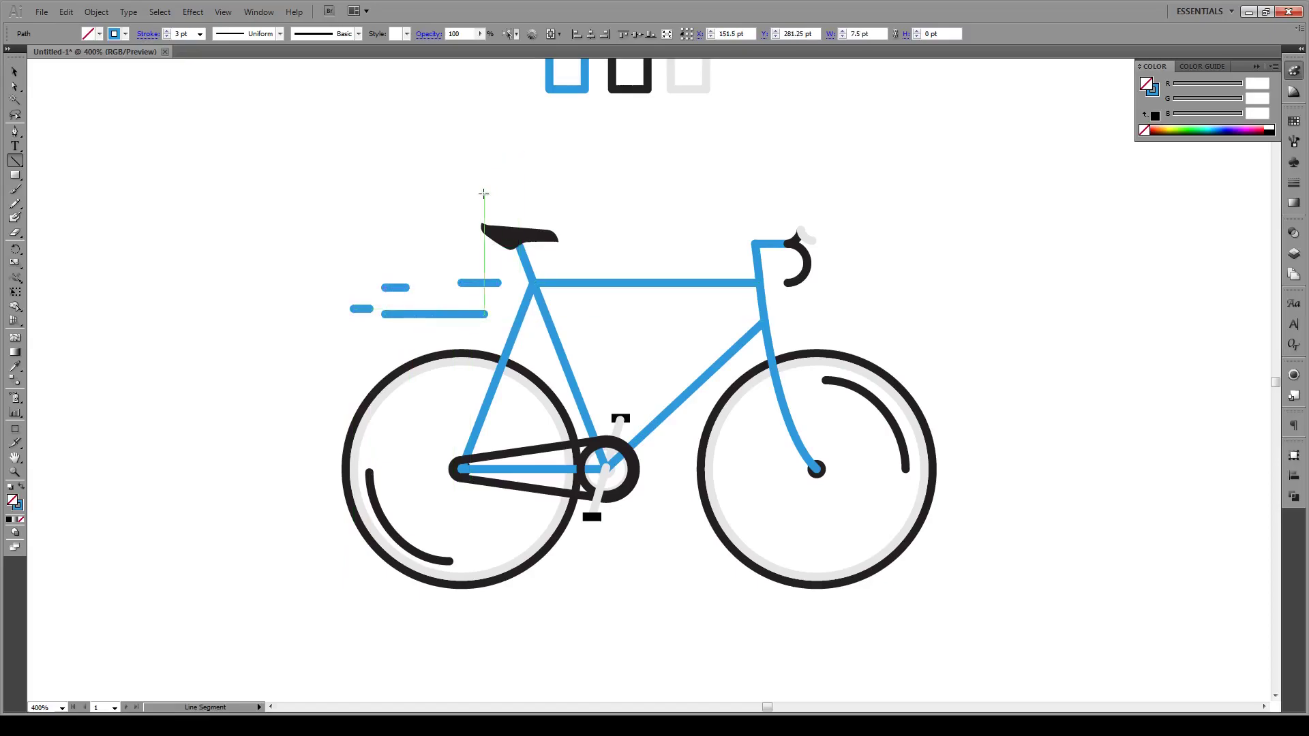
Step: Draw two staggered horizontal speed lines behind the rear wheel's upper half, using the black swatch square's stroke
left_click(644, 92)
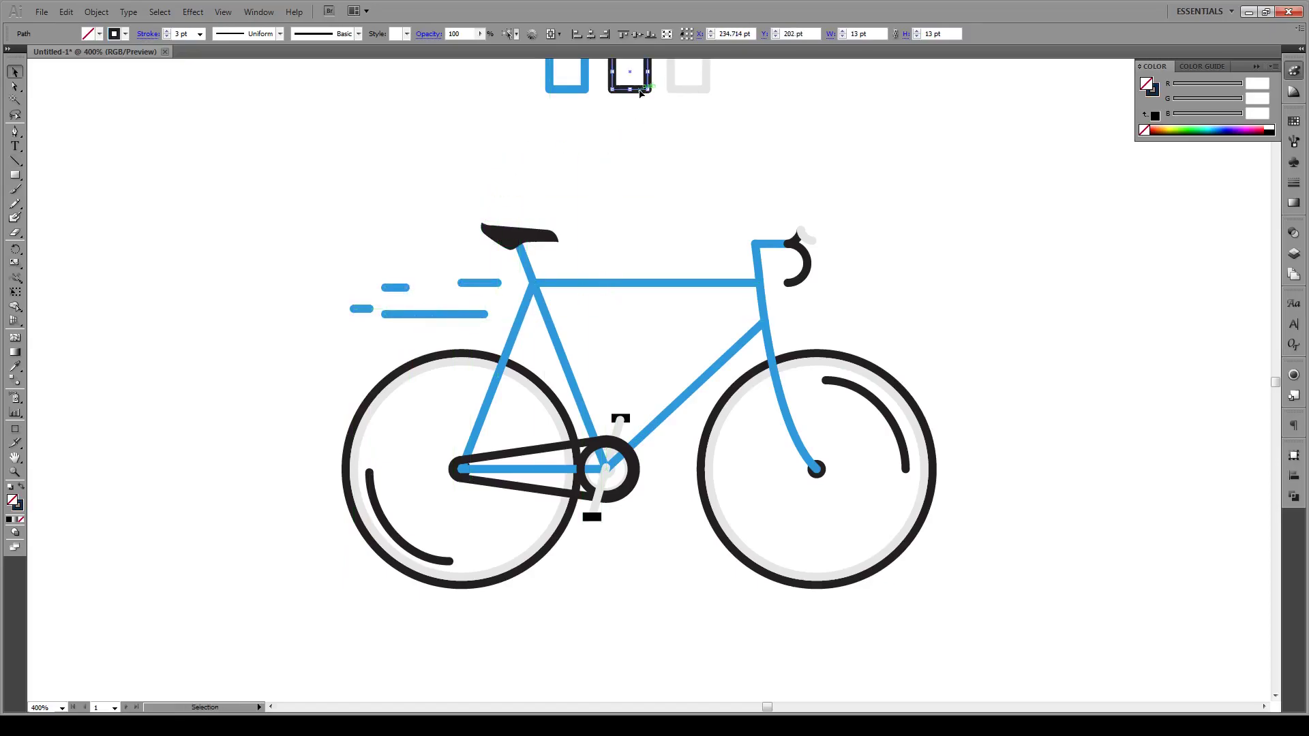
left_click(14, 162)
left_click_drag(360, 376, 291, 376)
left_click_drag(268, 431, 164, 431)
left_click_drag(298, 411, 280, 410)
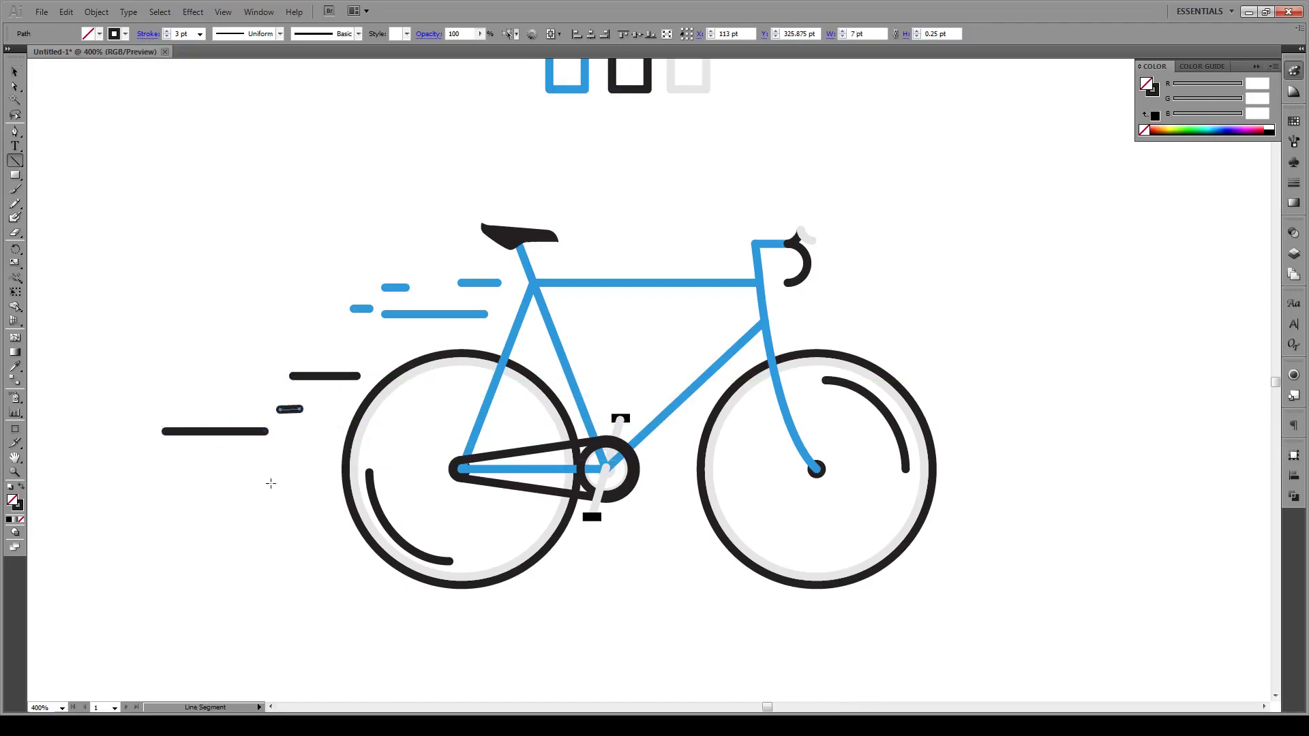
key("ctrl+y")
key("ctrl+y")
key("Delete")
Step: Add four more horizontal black speed lines behind the rear wheel, one short below the uppermost and three staggered lower down
left_click_drag(312, 406, 285, 406)
left_click_drag(307, 505, 196, 499)
left_click_drag(297, 469, 225, 469)
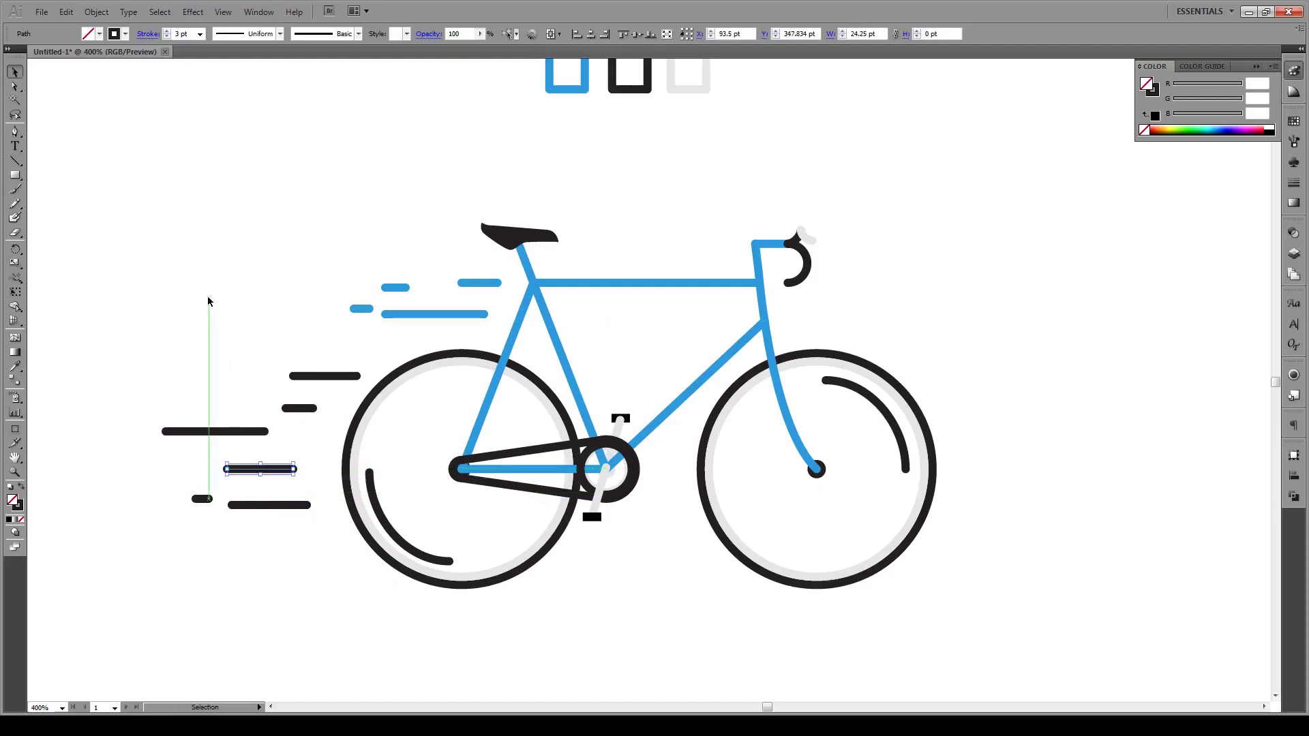
key("v")
key("ctrl+shift+a")
scroll(507, 361, "down", 2)
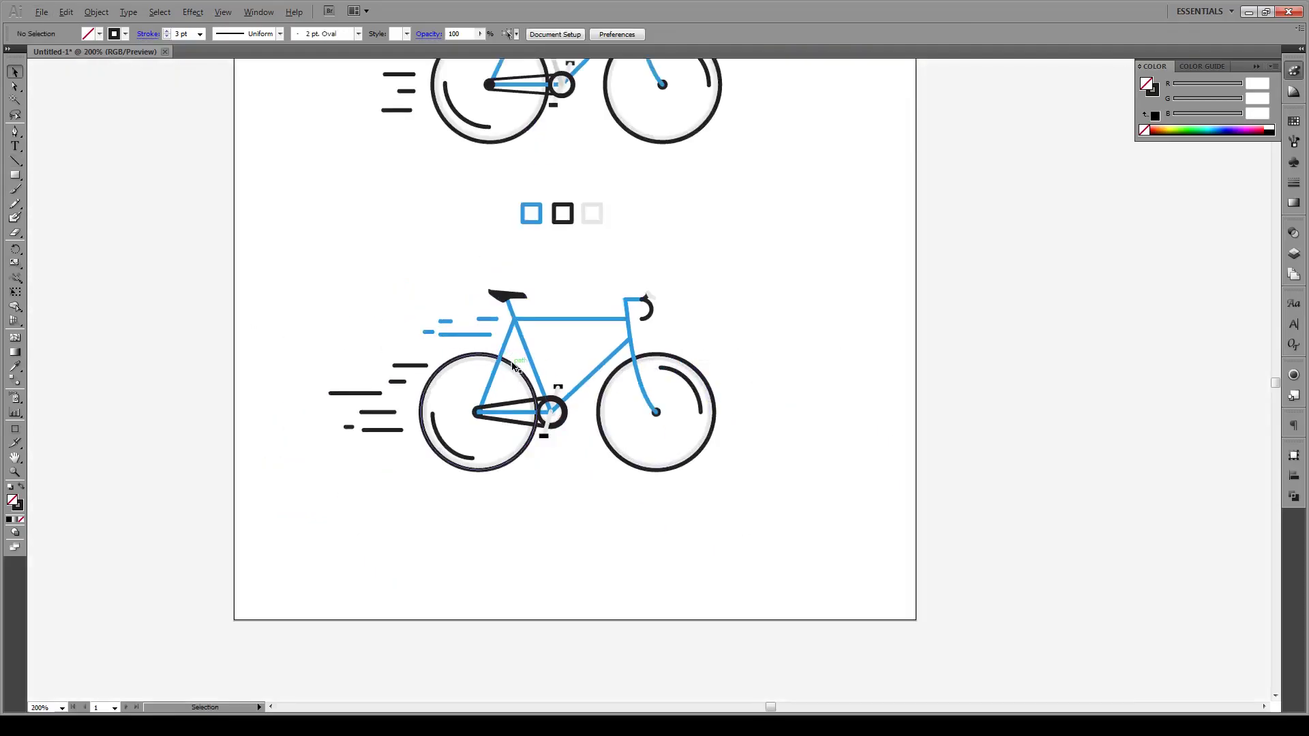
scroll(516, 369, "up", 1)
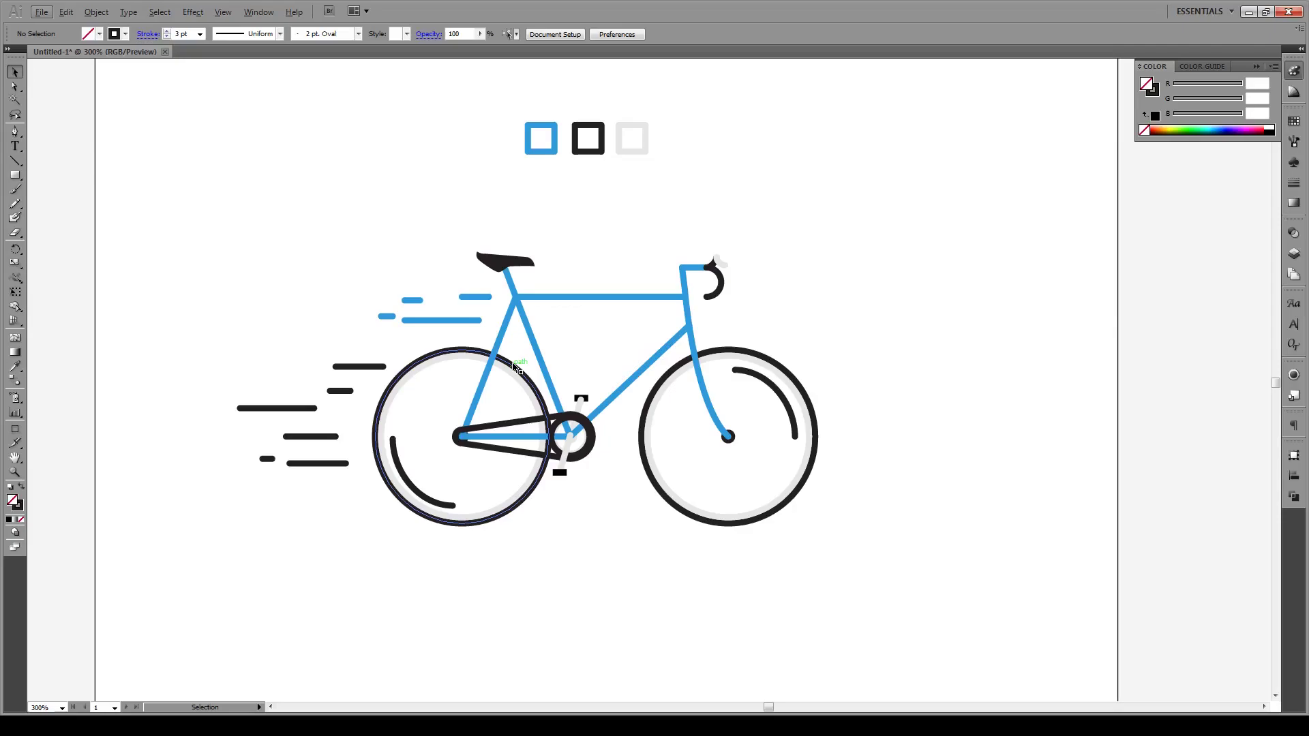